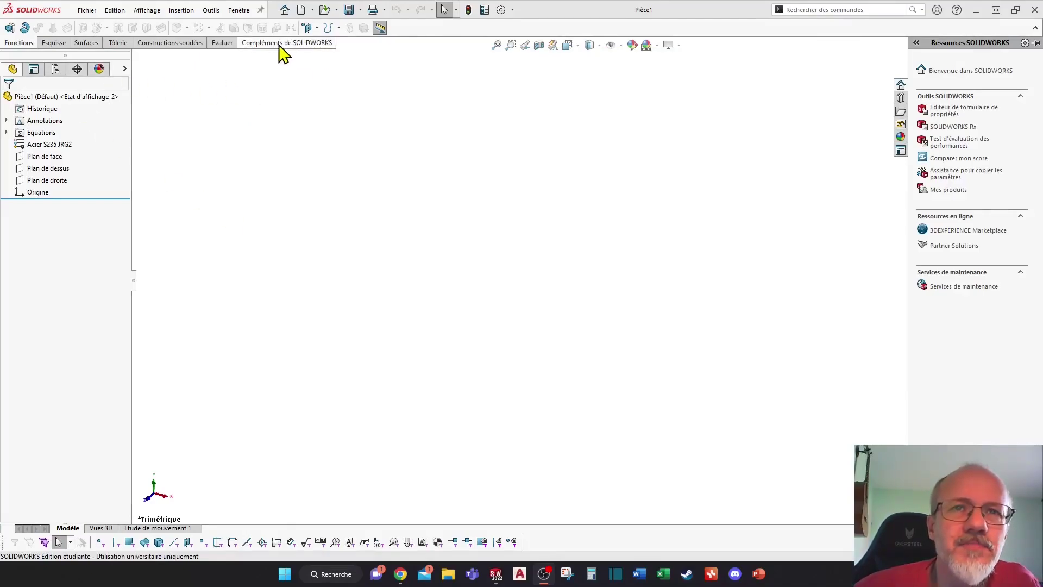
left_click(301, 9)
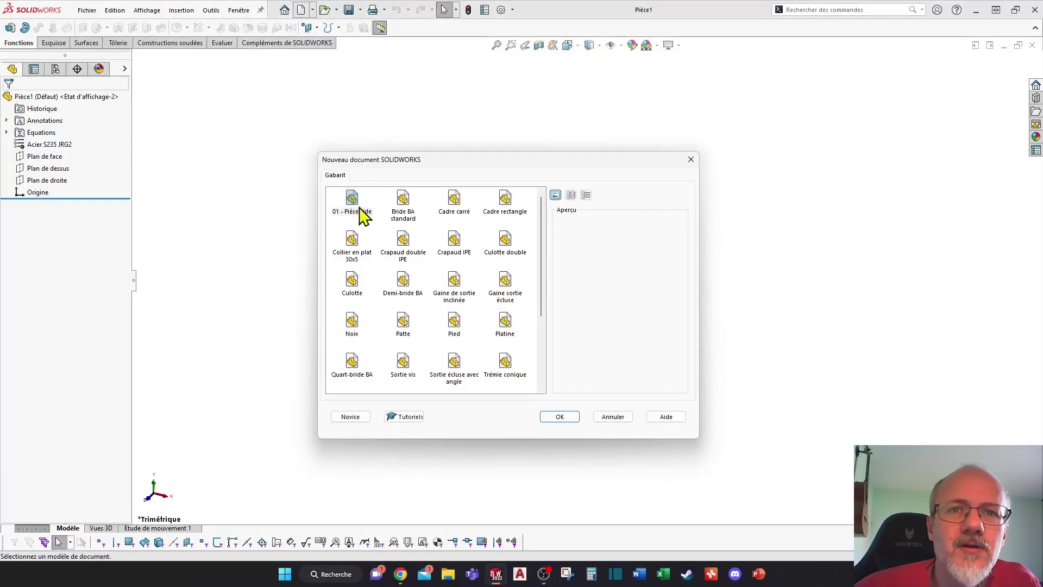
left_click(354, 416)
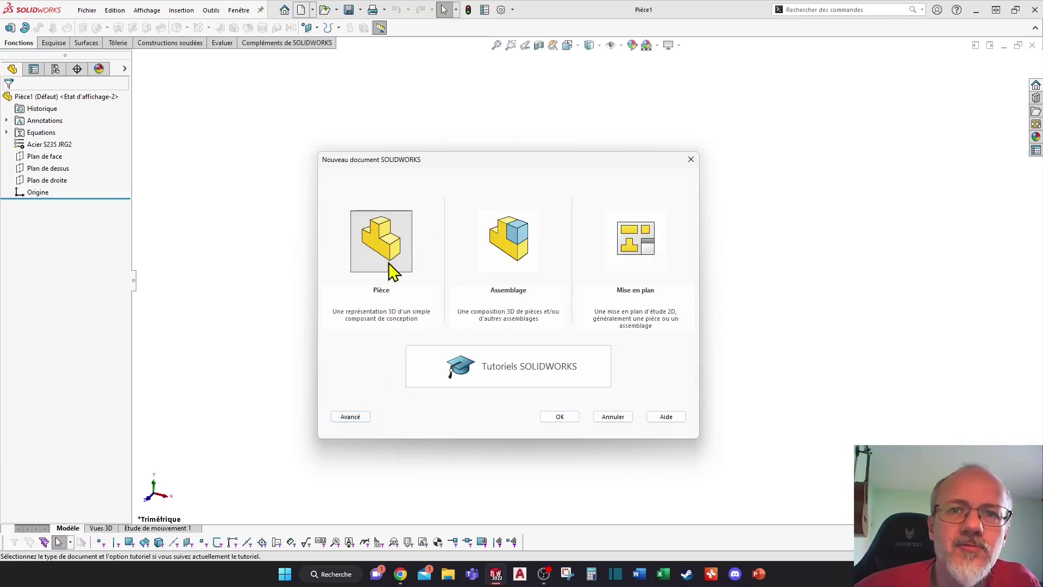
left_click(690, 159)
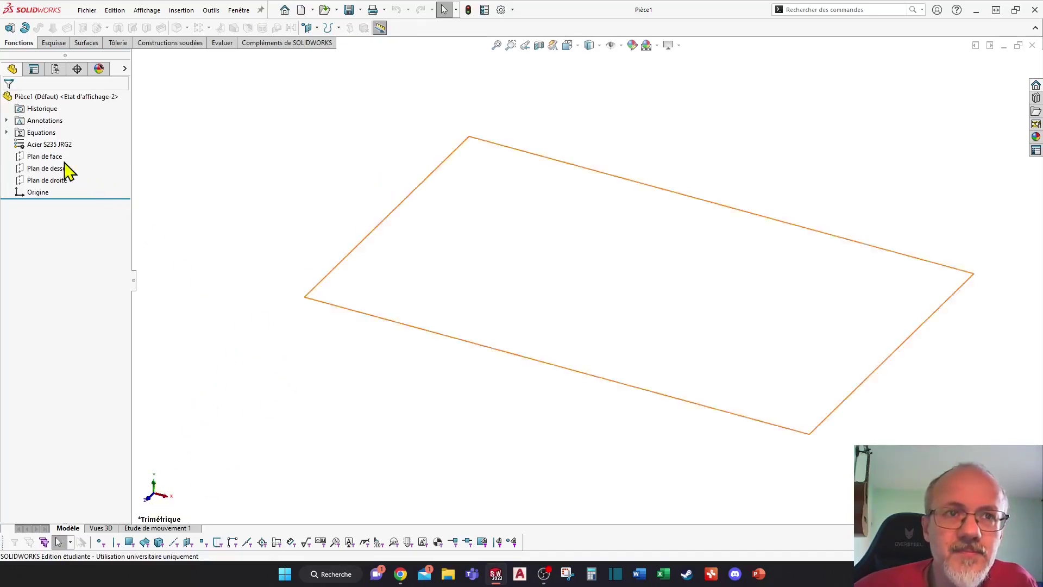
Preview the front, top and right reference planes one after another in the empty part.
left_click(49, 156)
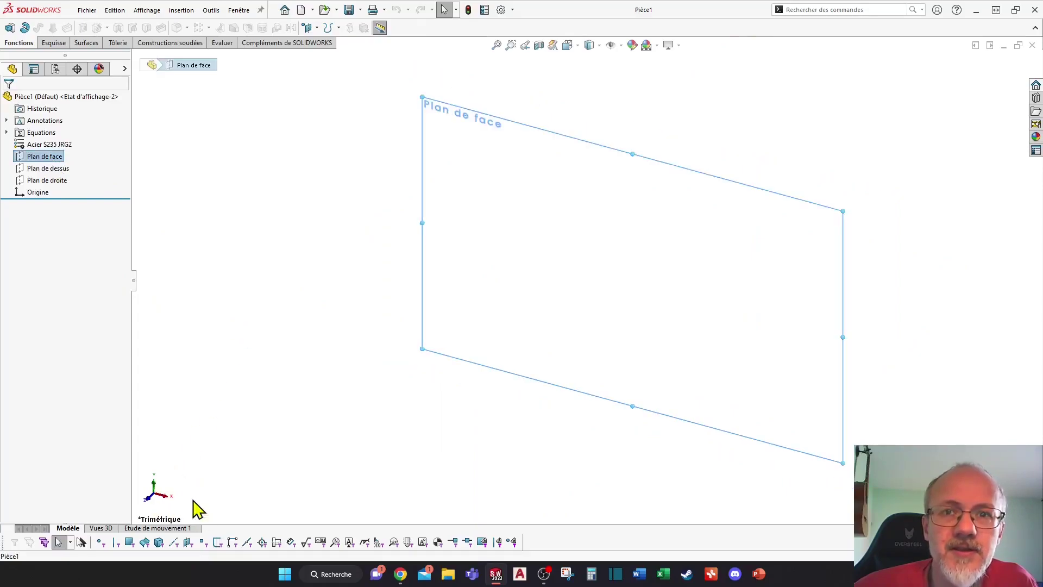
left_click(43, 168)
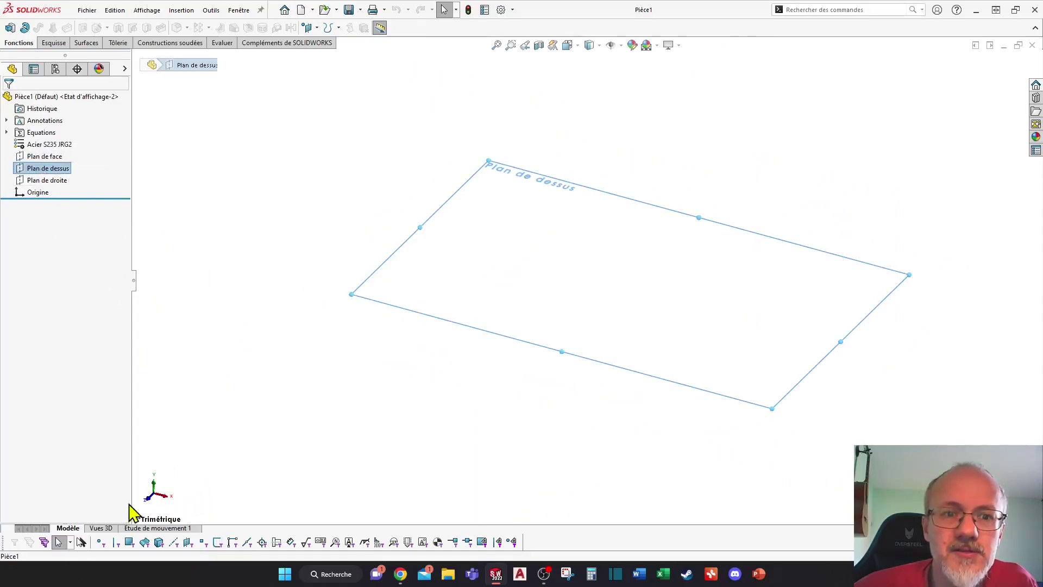
left_click(48, 180)
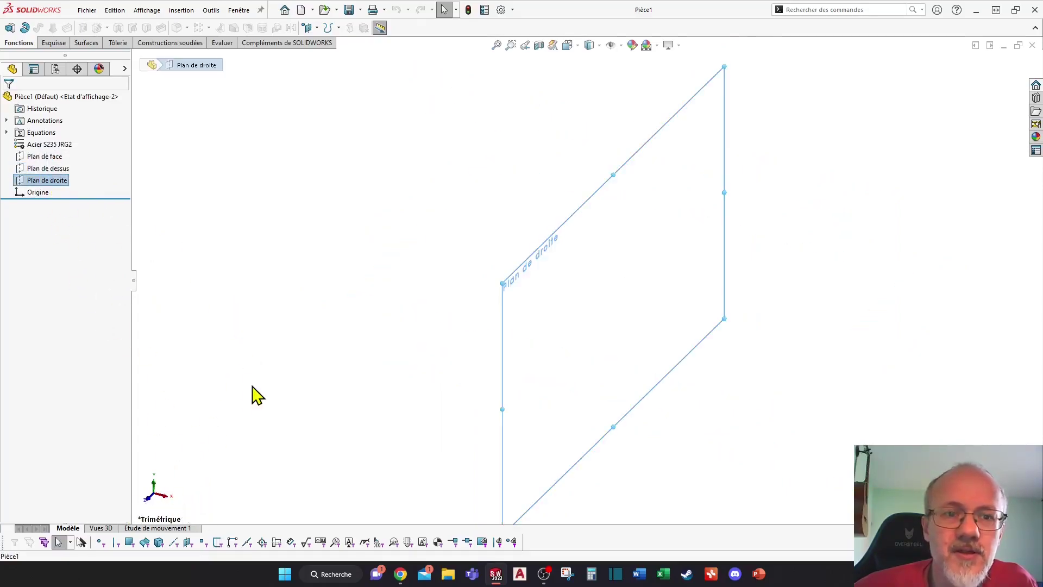
left_click(413, 238)
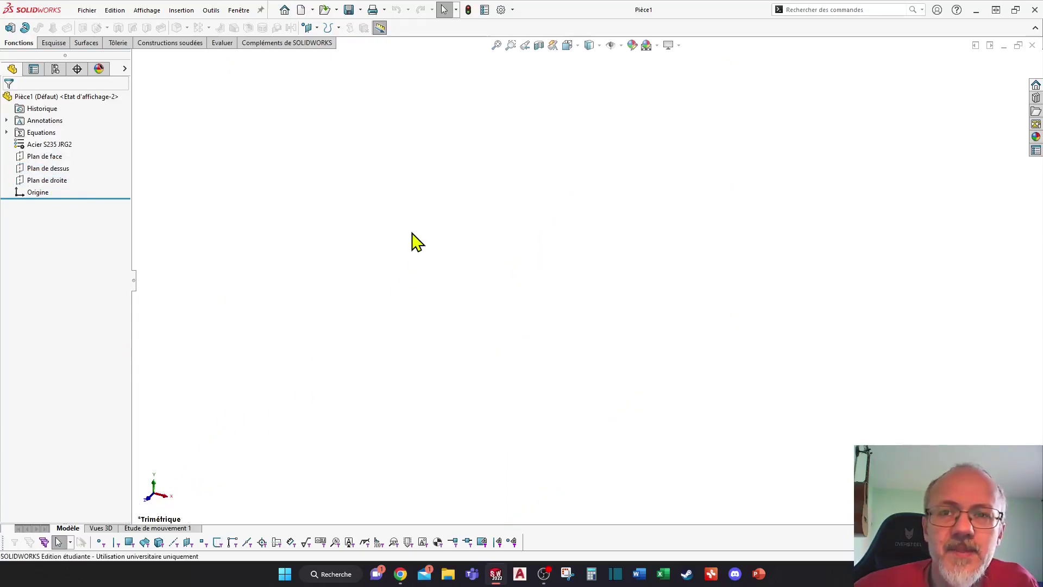
Open a new sketch on the front plane (Plan de face) and leave the Line tool without drawing.
left_click(44, 162)
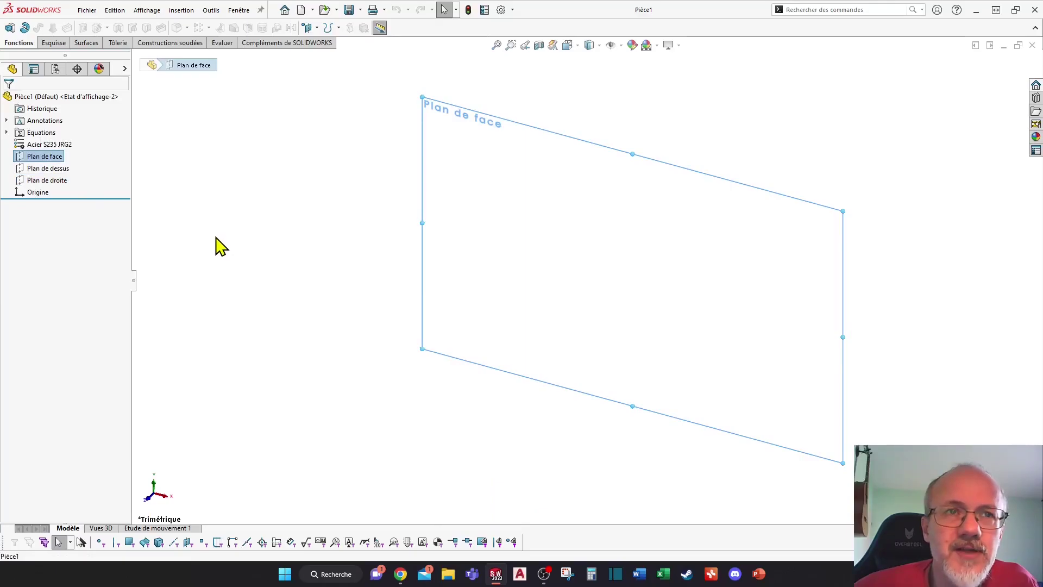
left_click(51, 43)
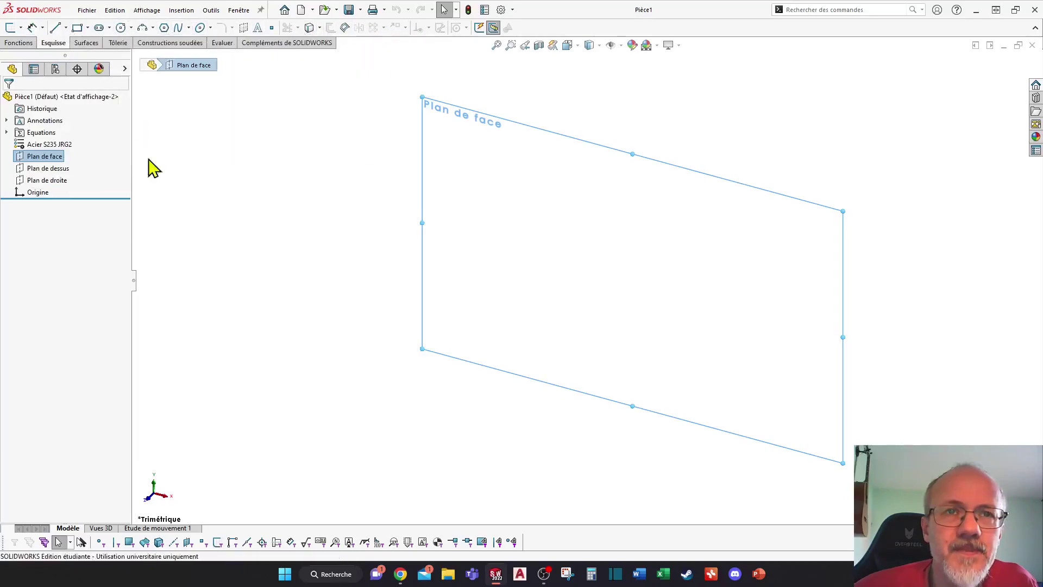
left_click(239, 156)
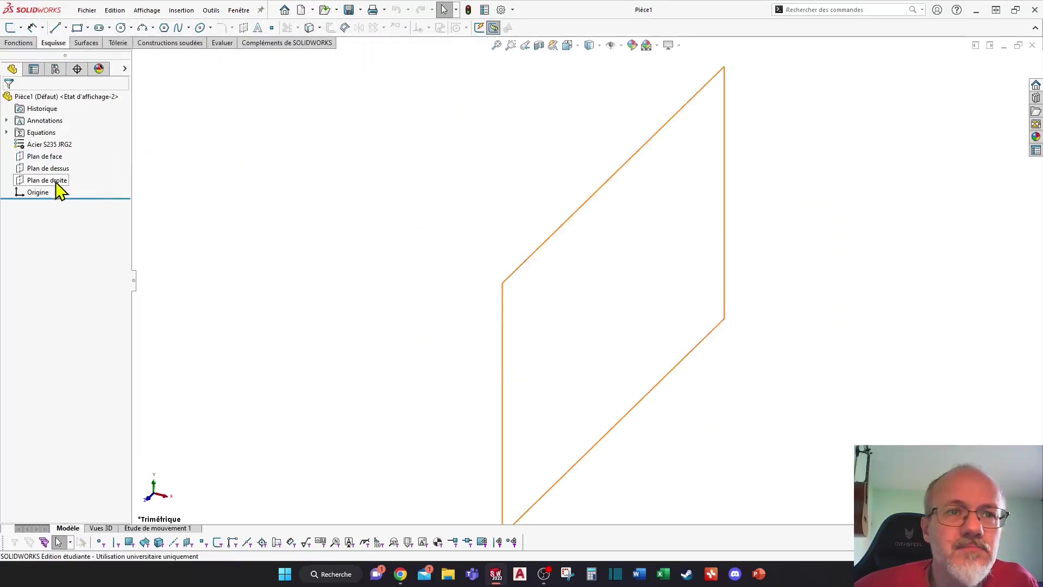
left_click(52, 156)
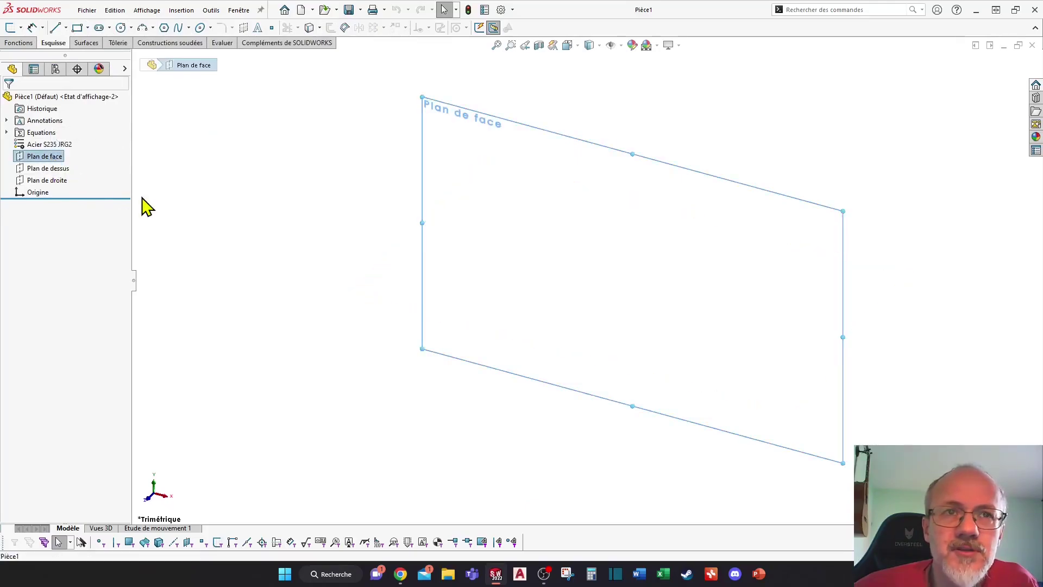
left_click(57, 30)
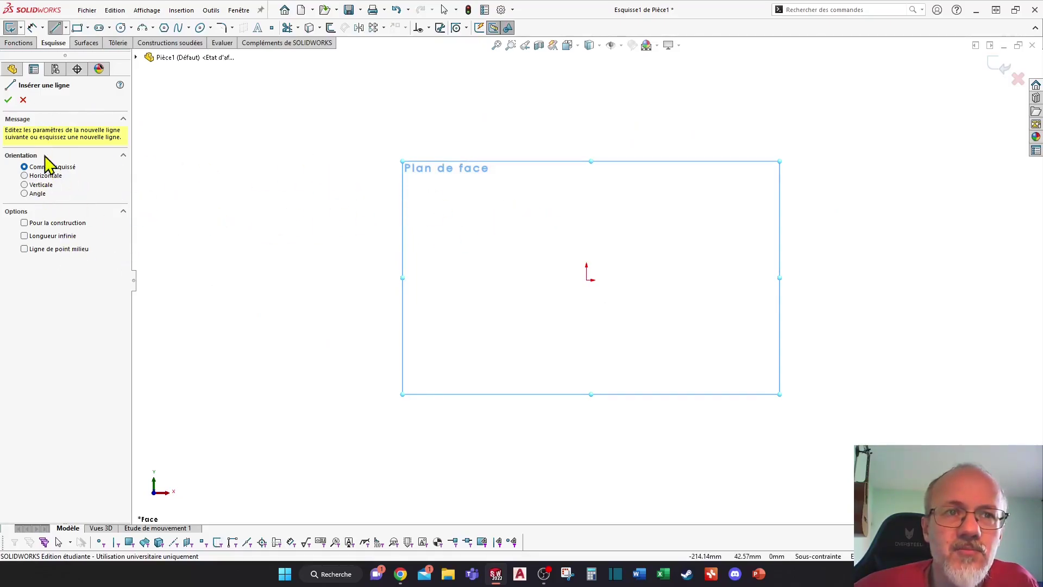
left_click(8, 100)
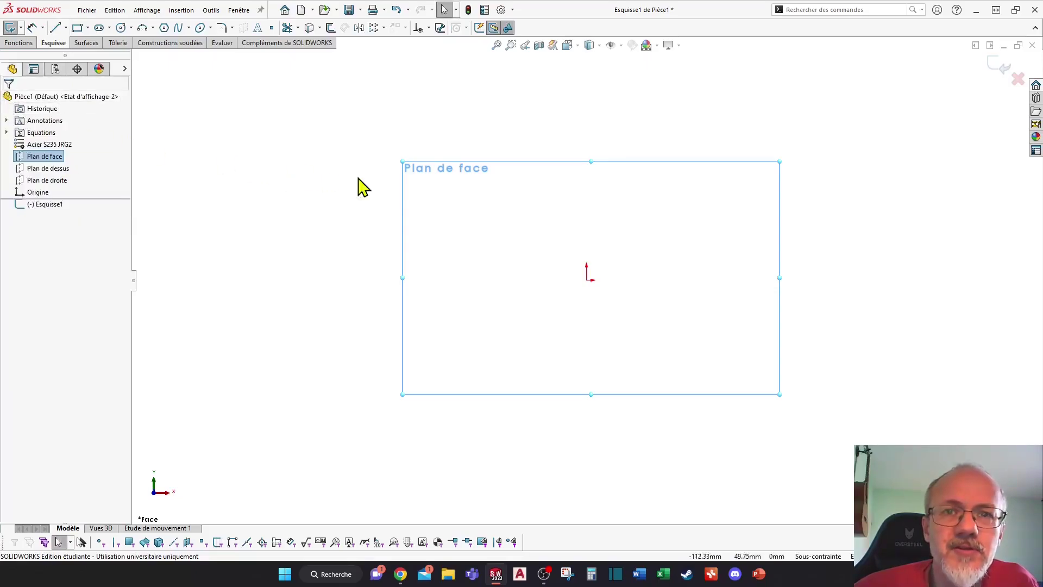
Sketch a closed irregular five-sided outline around the origin with lines, its left side about 66 mm, upper side about 156 mm and lower side about 133 mm.
left_click(55, 28)
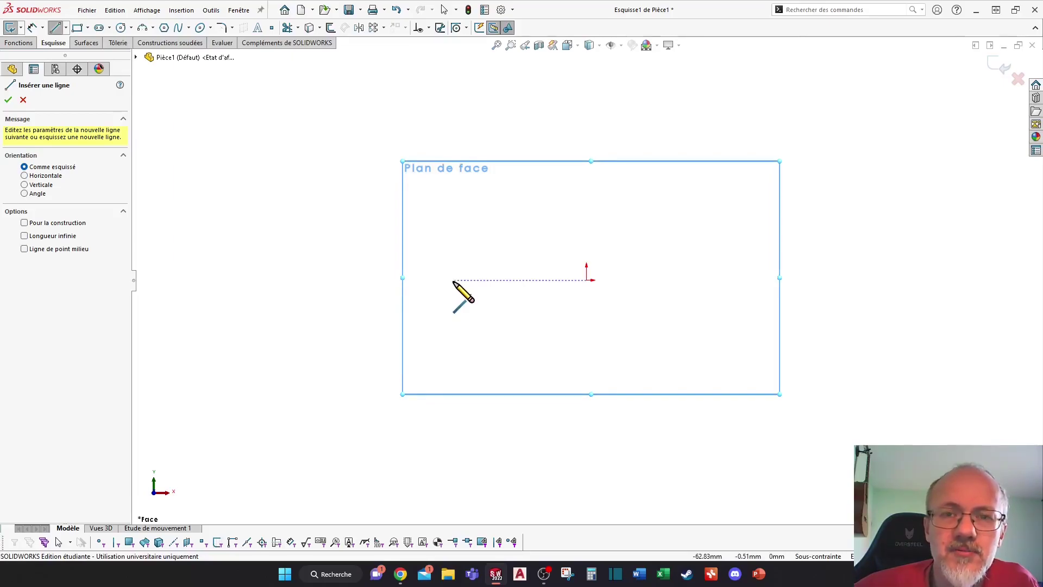
left_click(453, 281)
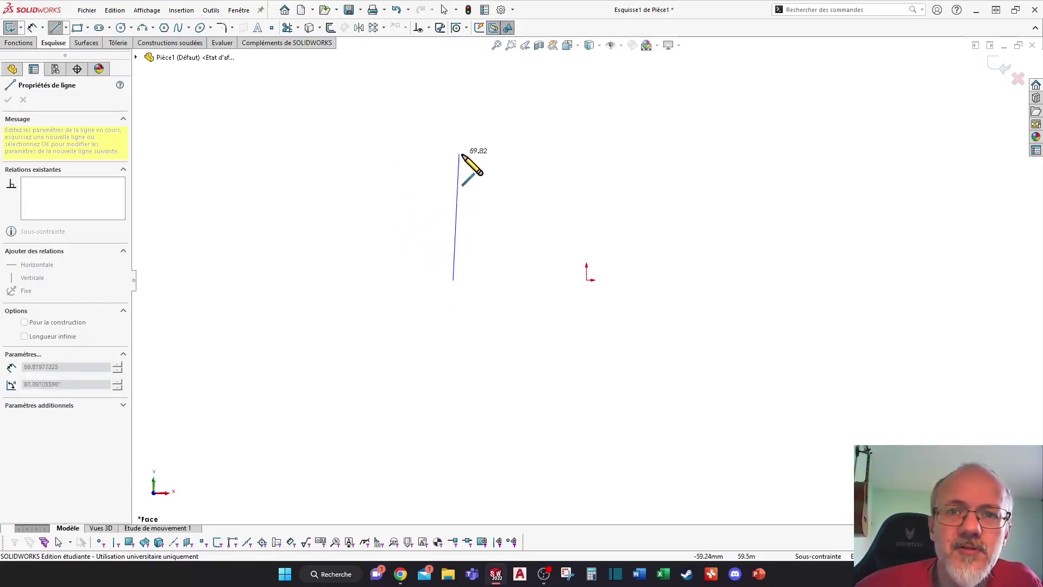
left_click(394, 155)
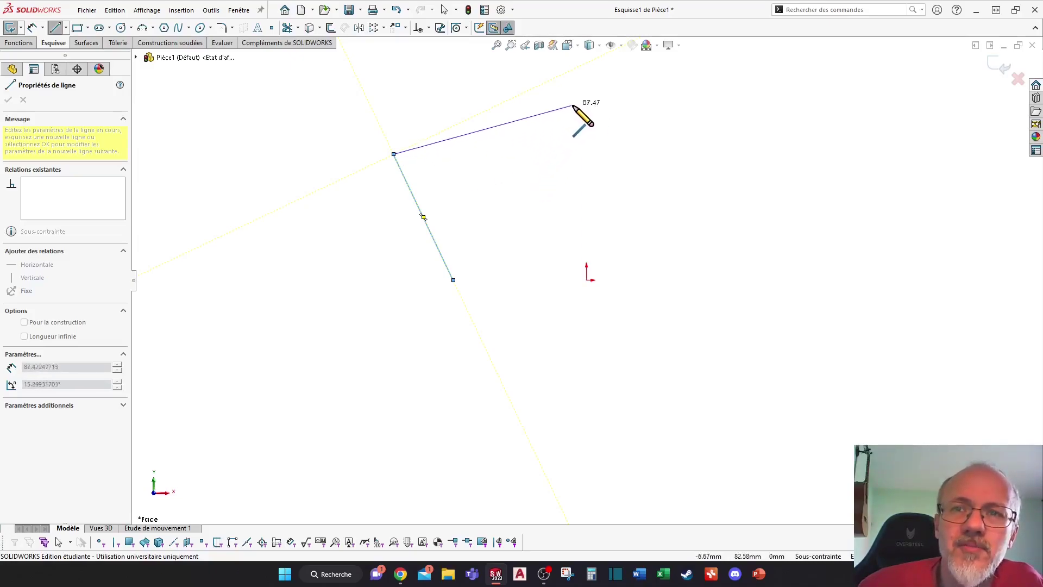
left_click(713, 67)
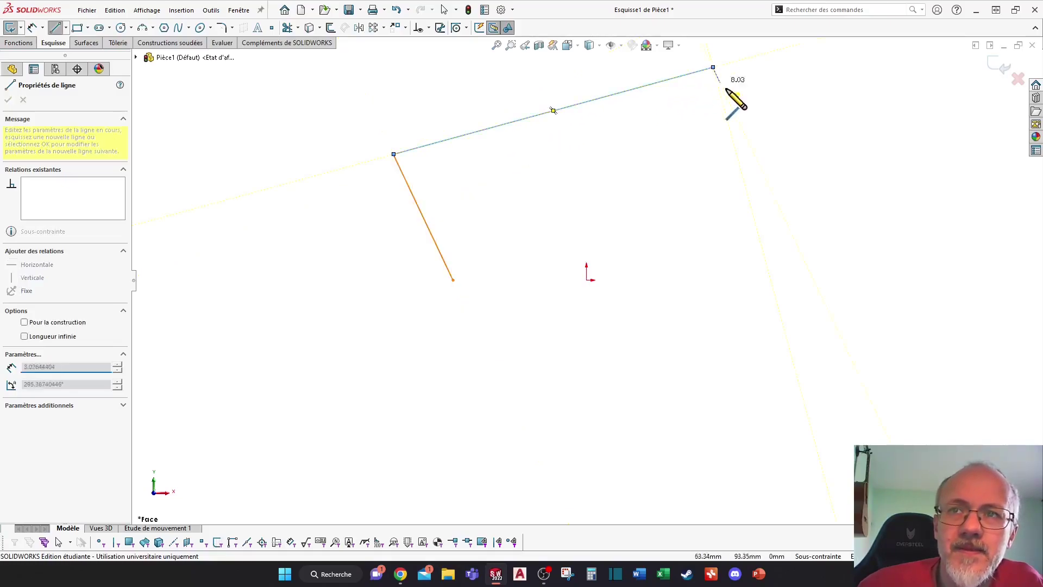
left_click(838, 182)
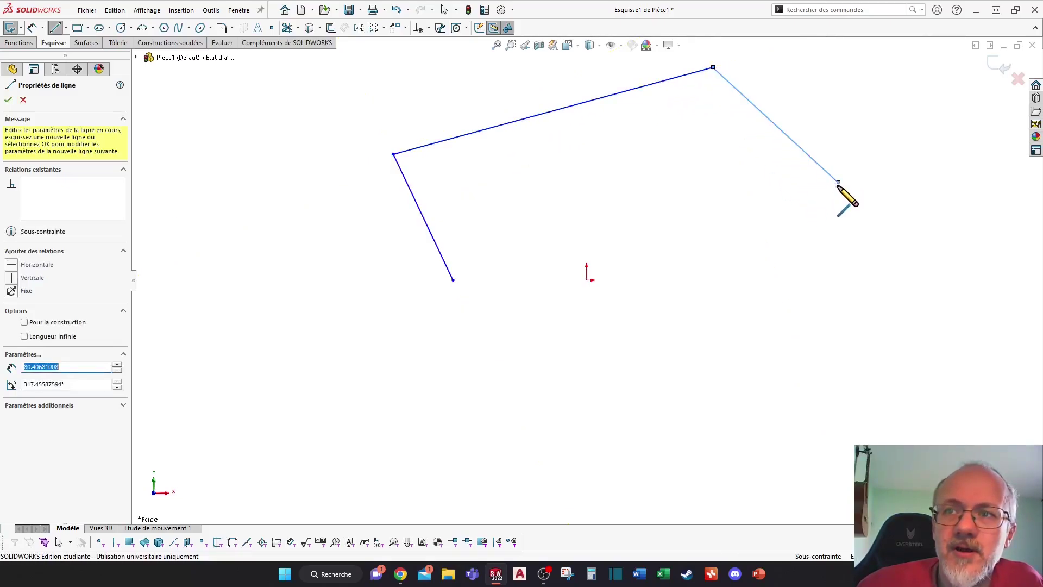
left_click(707, 400)
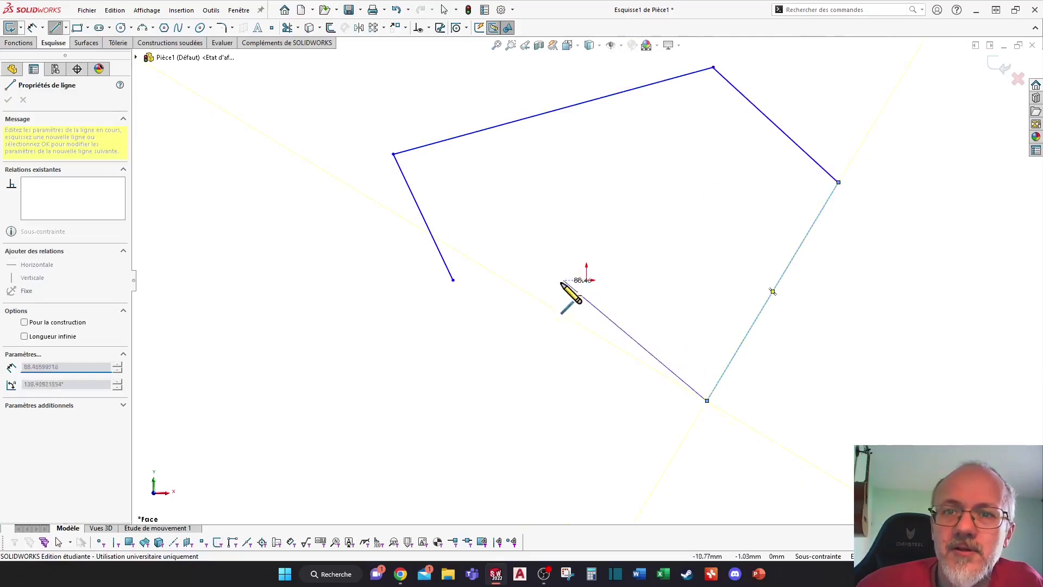
left_click(453, 280)
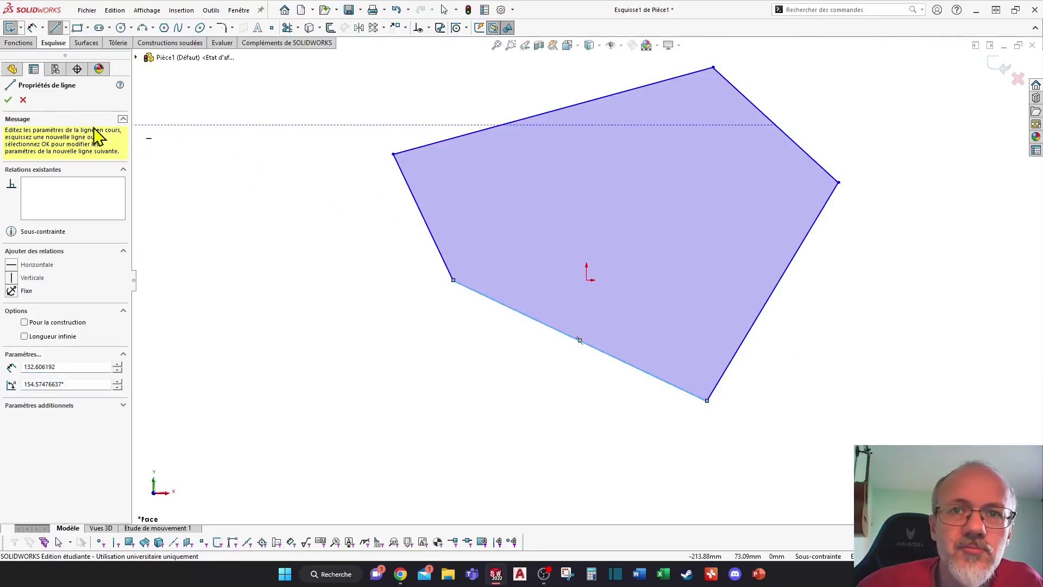
left_click(9, 100)
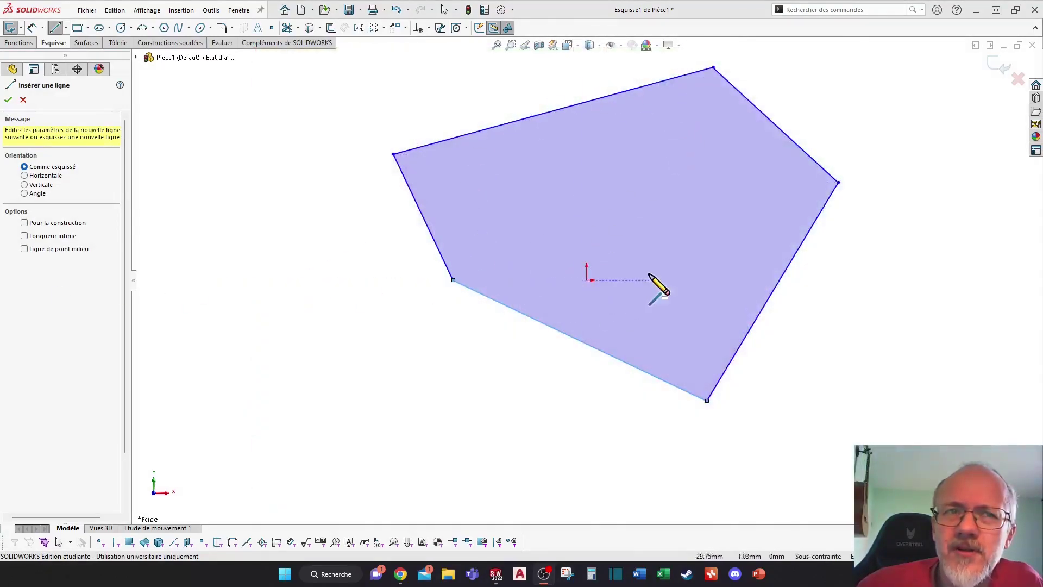
left_click(8, 100)
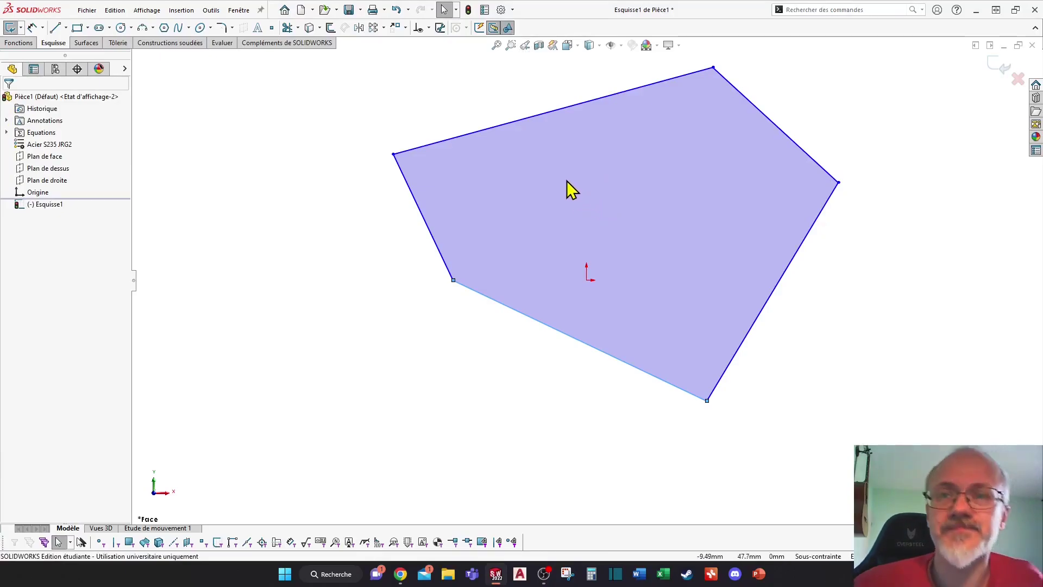
Turn the shaded sketch contours off and back on to compare the closed outline's display.
left_click(509, 30)
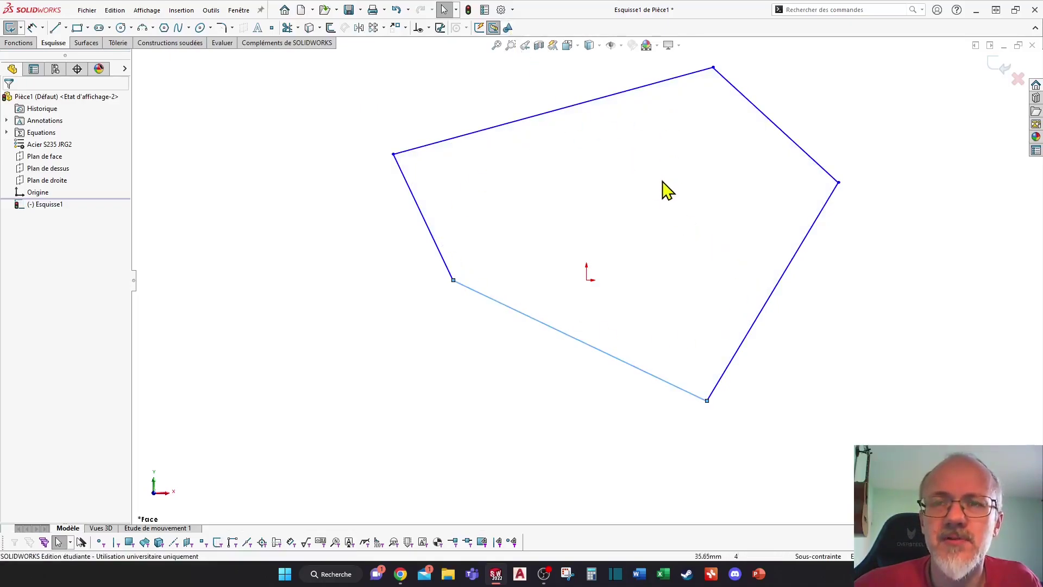
left_click(508, 29)
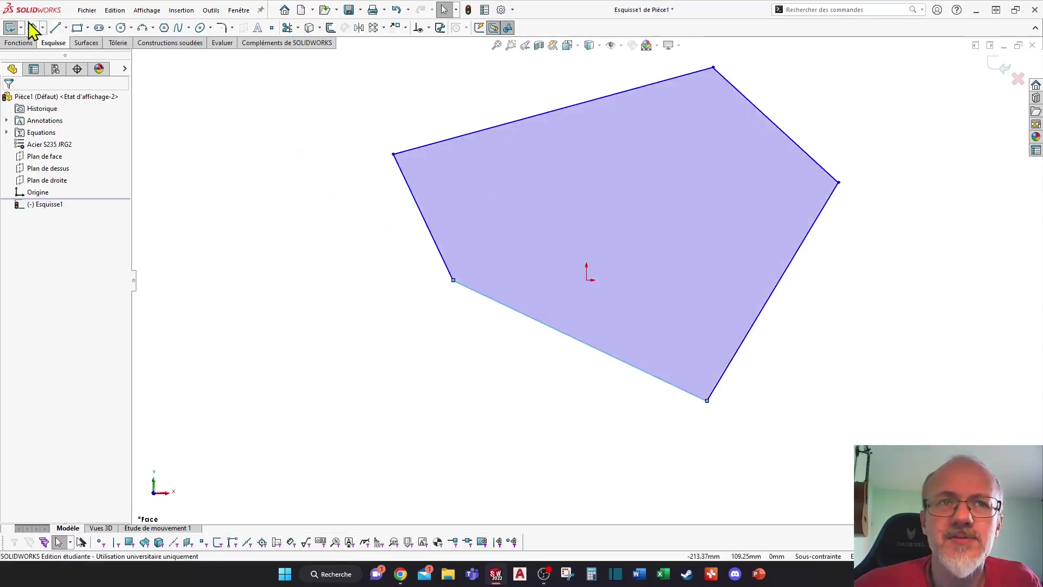
Draw a short extra line of about 3 mm at the outline's upper-left vertex and delete it.
left_click(54, 28)
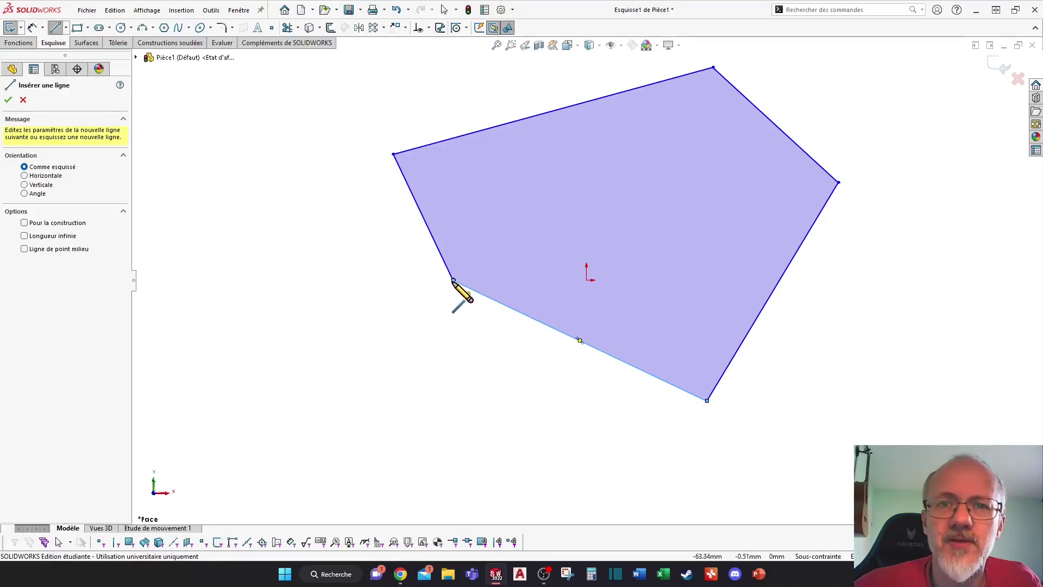
left_click(394, 155)
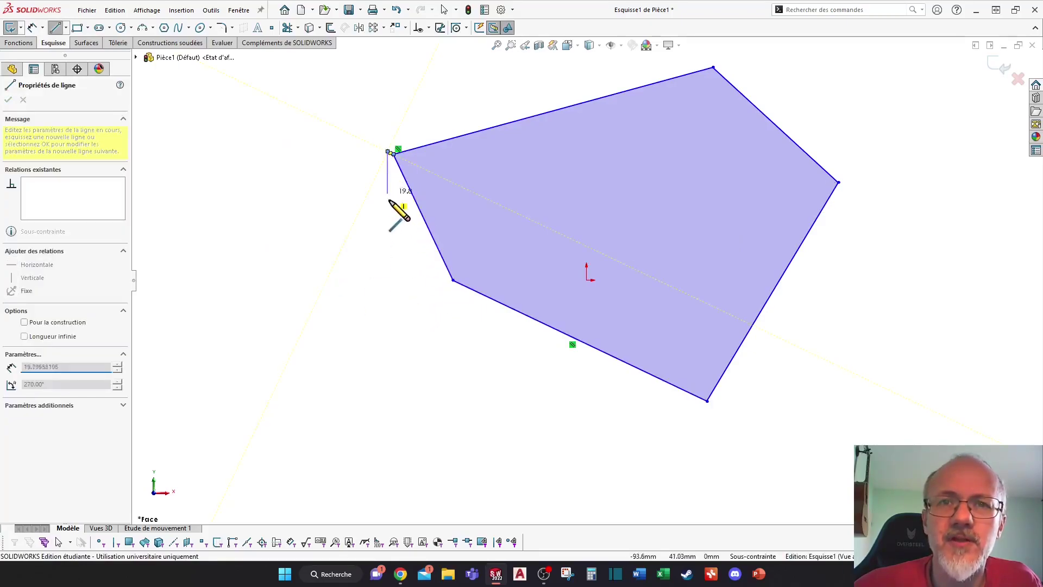
key("Escape")
key("Escape")
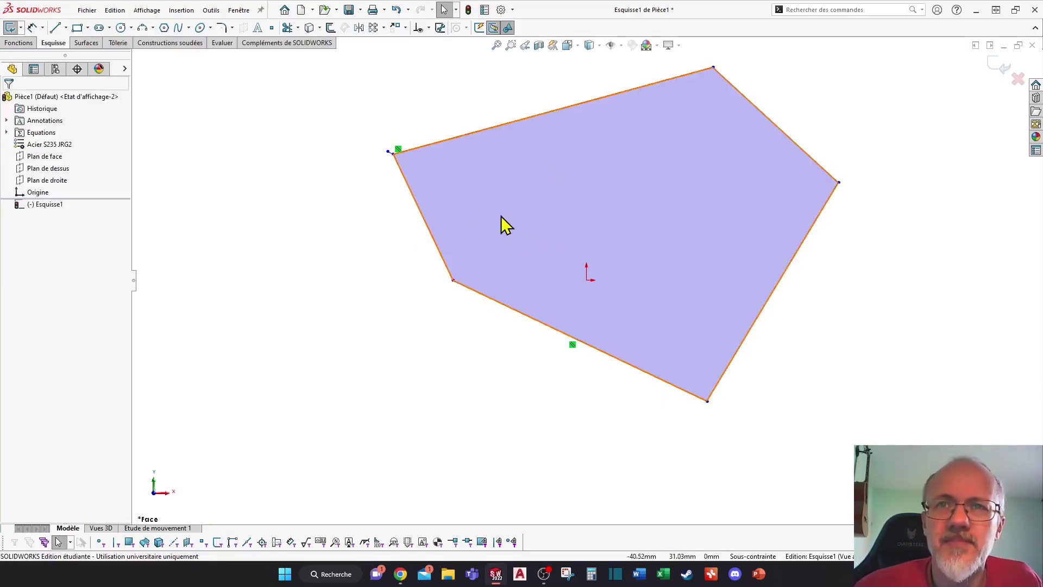
scroll(682, 224, "down", 3)
scroll(618, 195, "up", 2)
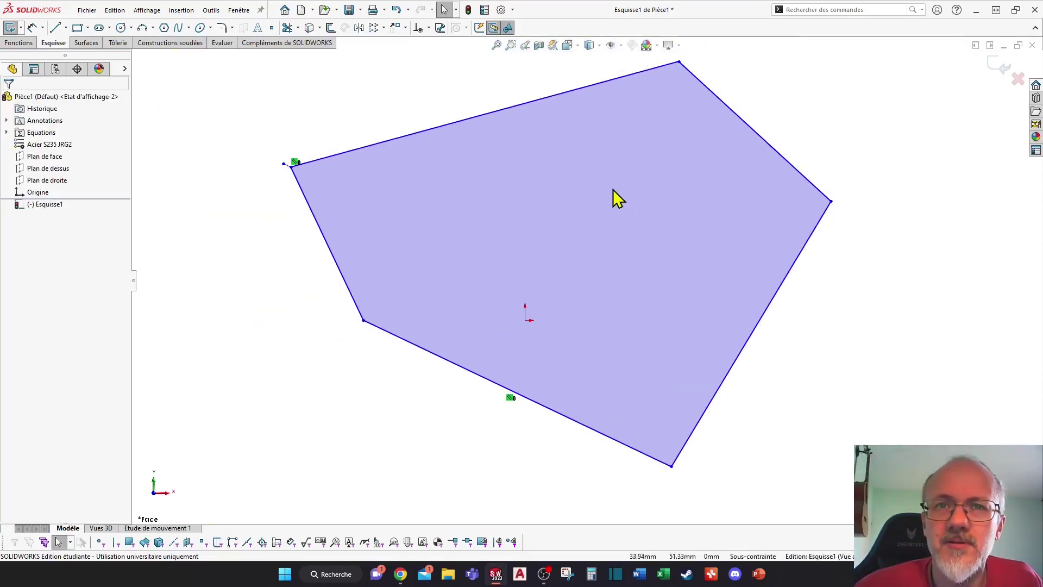
mouse_move(244, 115)
left_mouse_down()
mouse_move(373, 202)
mouse_move(350, 196)
left_mouse_up()
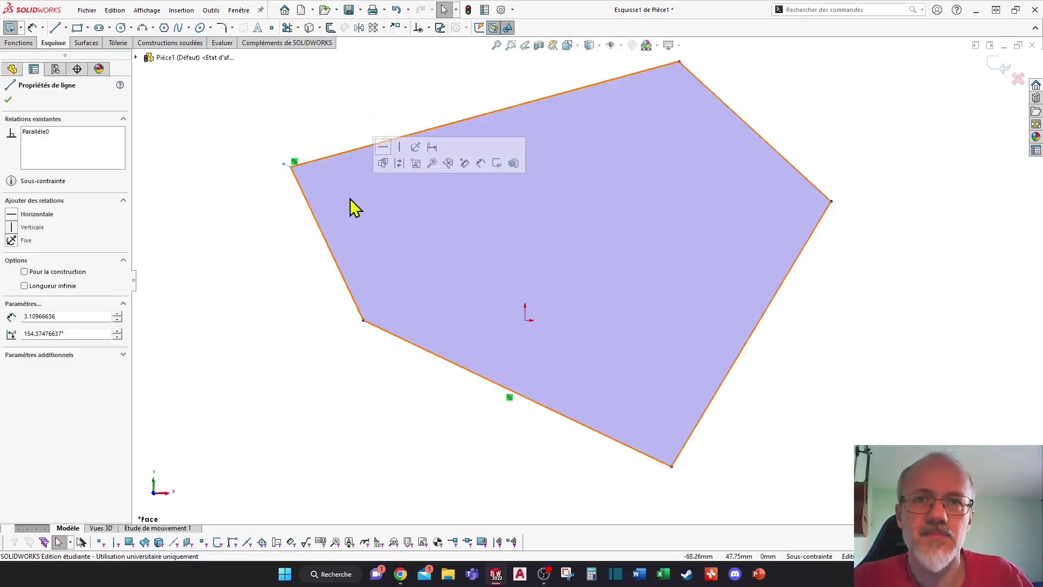
key("Delete")
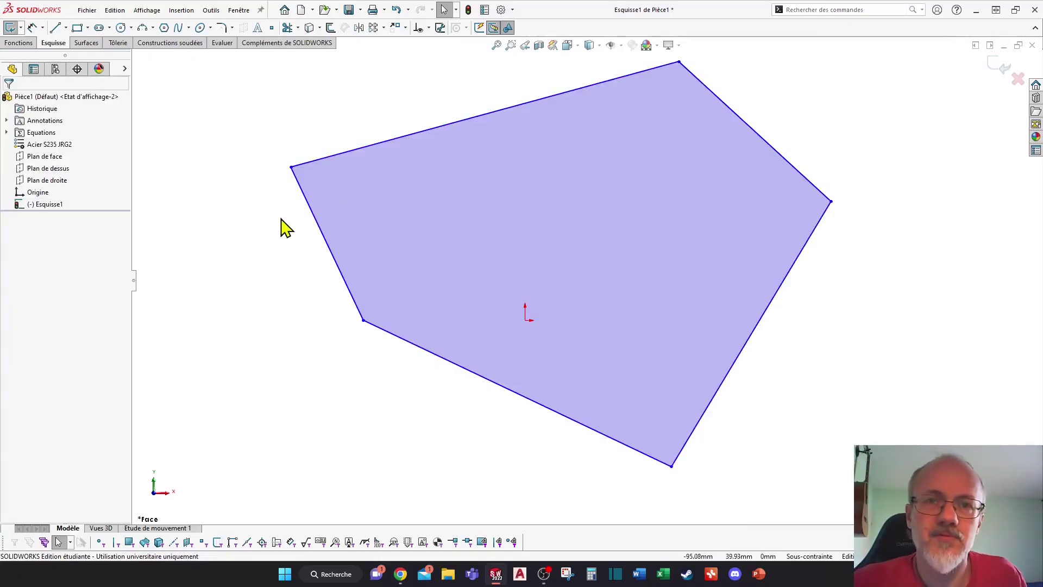
Add a vertical relation to the outline's left side and a horizontal relation to its long upper side.
key("f")
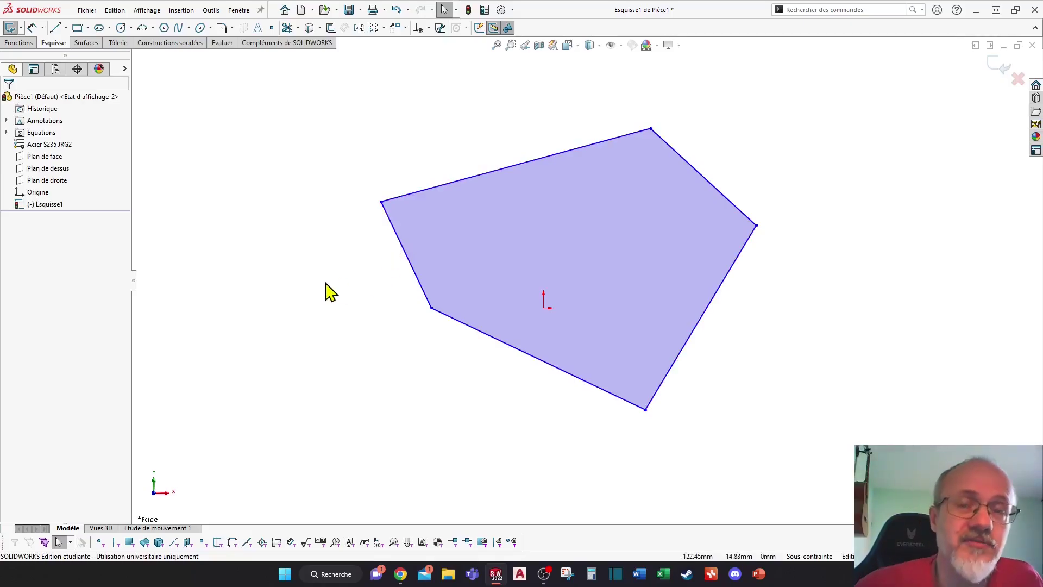
left_click(391, 226)
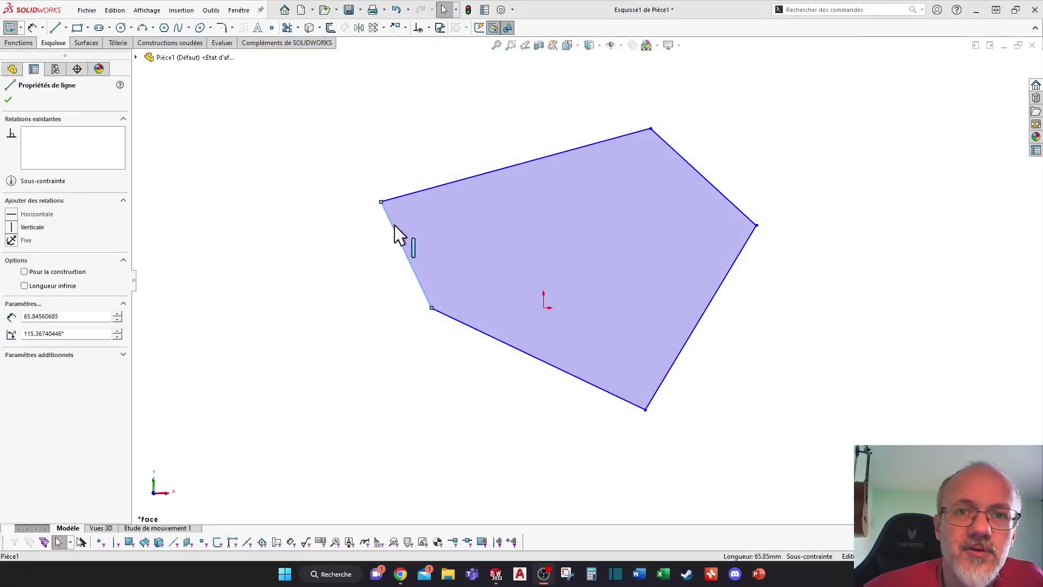
left_click(12, 228)
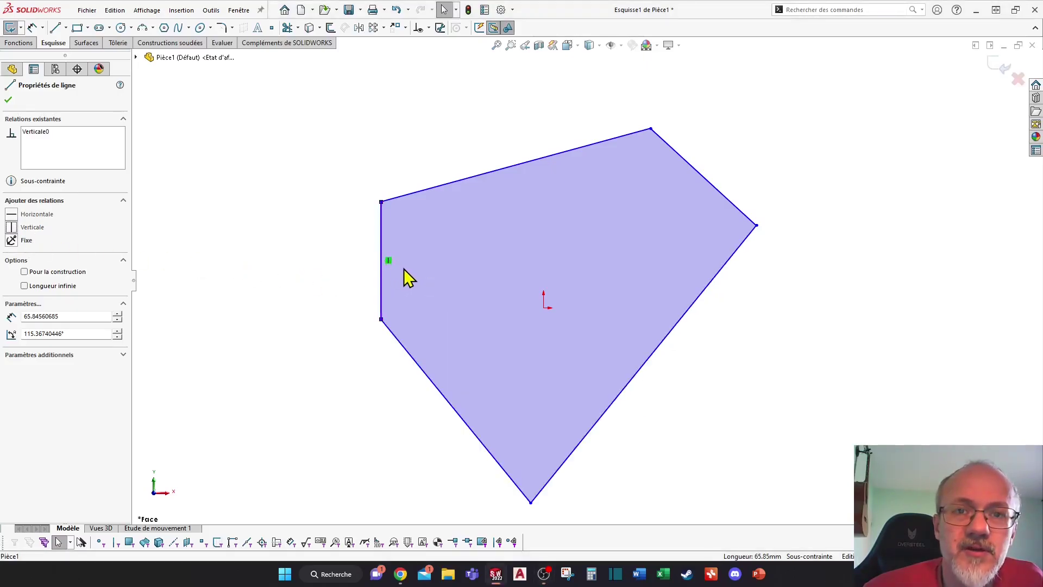
left_click(295, 231)
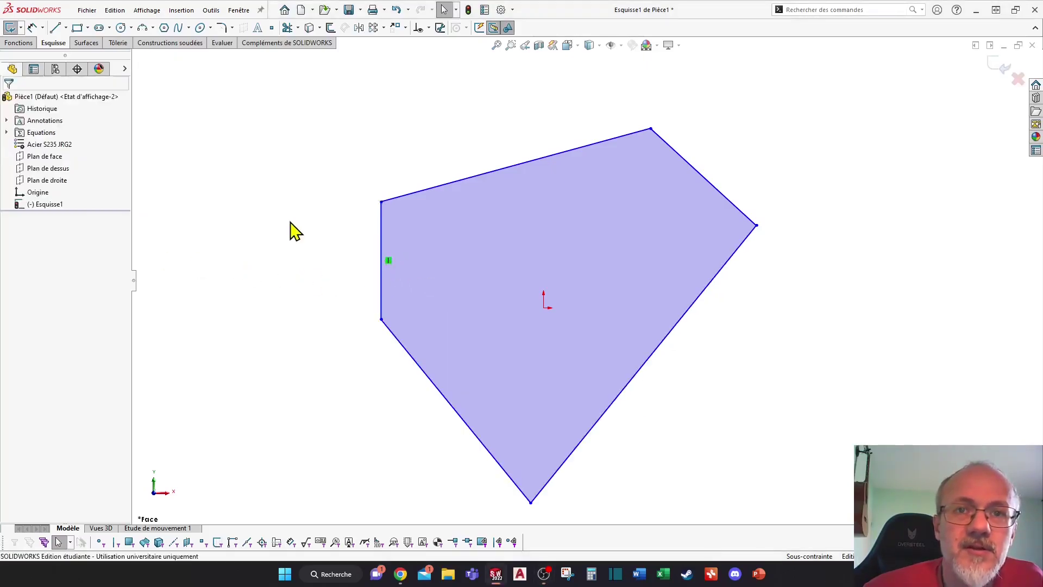
left_click(473, 177)
left_click(13, 216)
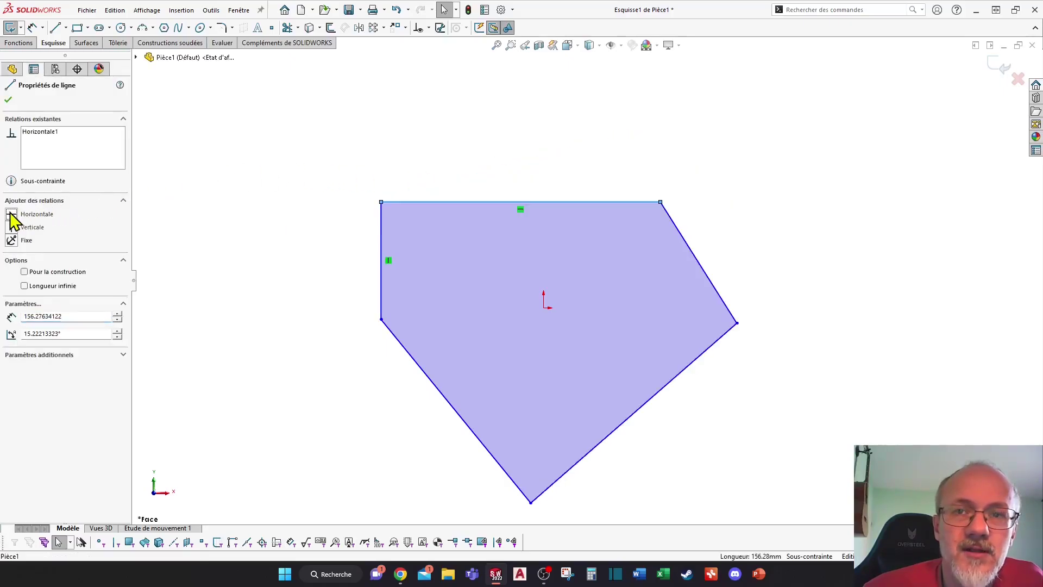
Add a perpendicular relation between the outline's upper-right slanted side and its lower-right side.
key("Escape")
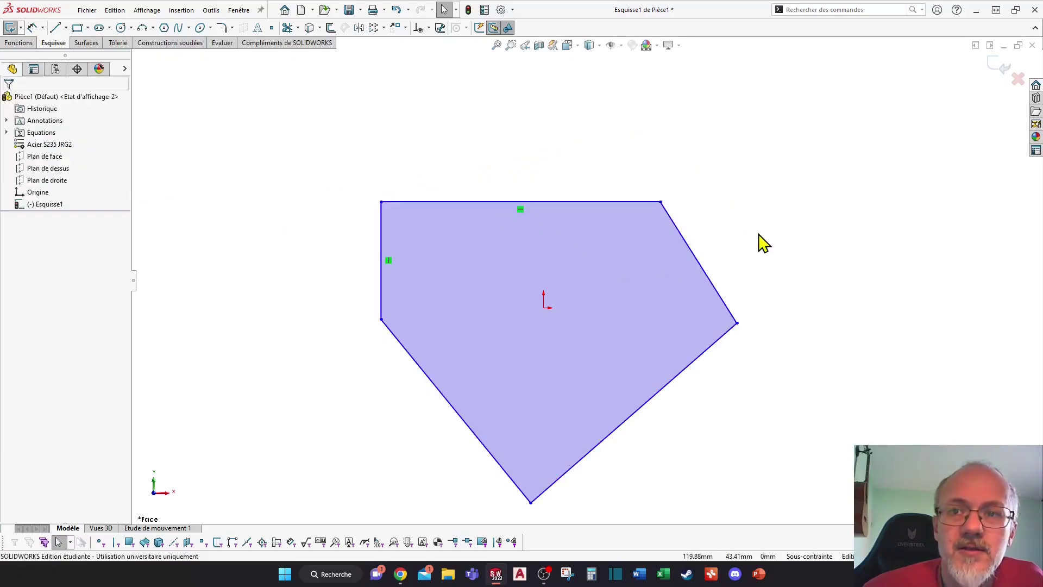
scroll(761, 245, "up", 1)
left_click(699, 326)
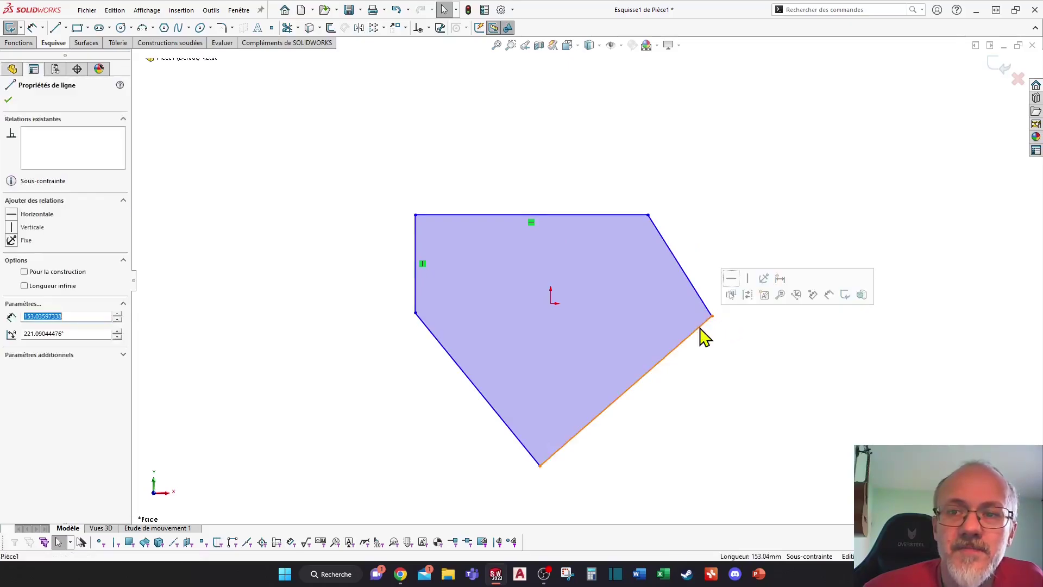
left_click(699, 297)
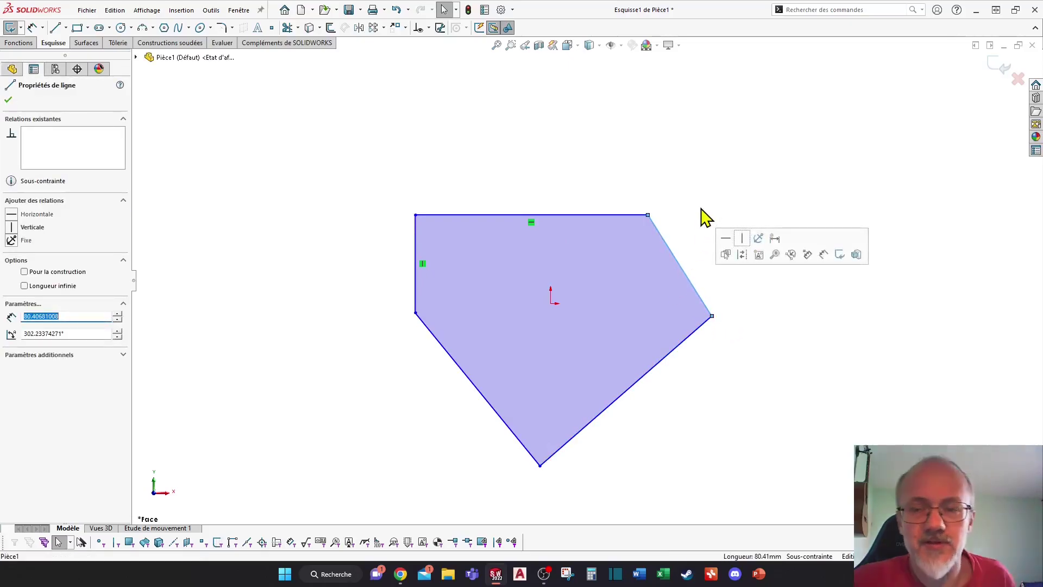
left_click(704, 215)
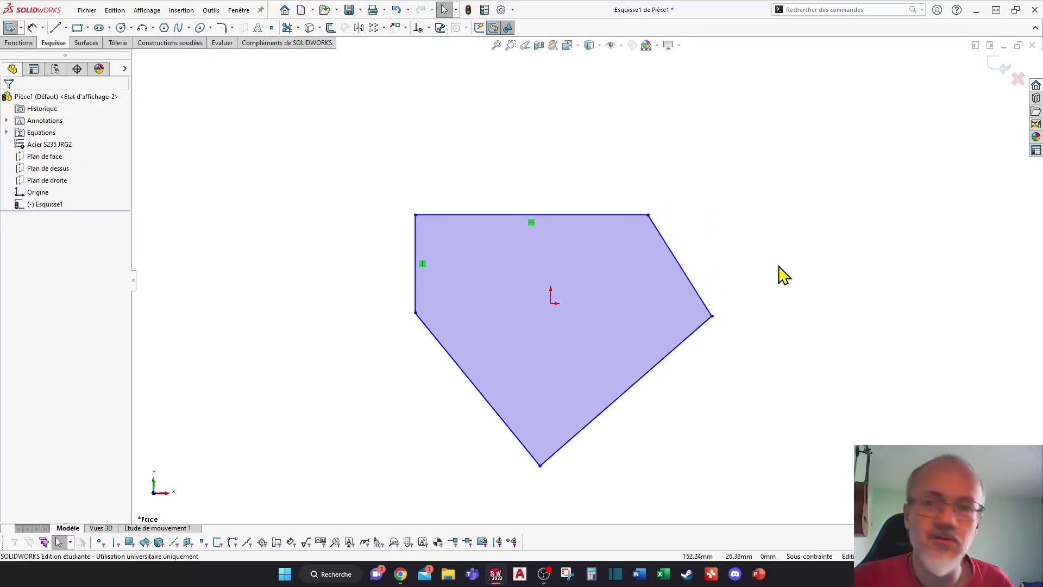
left_click(667, 240)
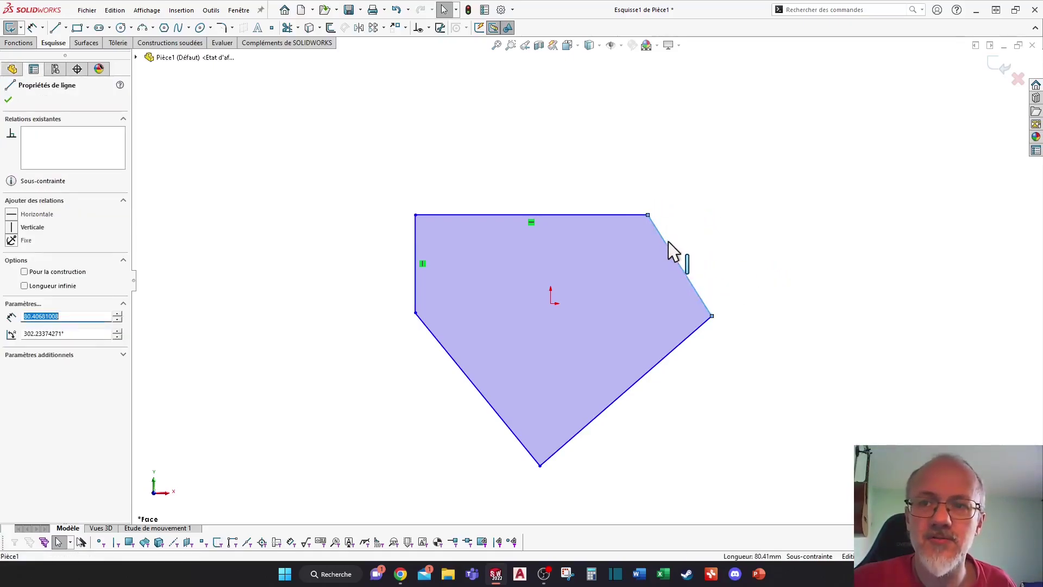
left_click(690, 335, "ctrl")
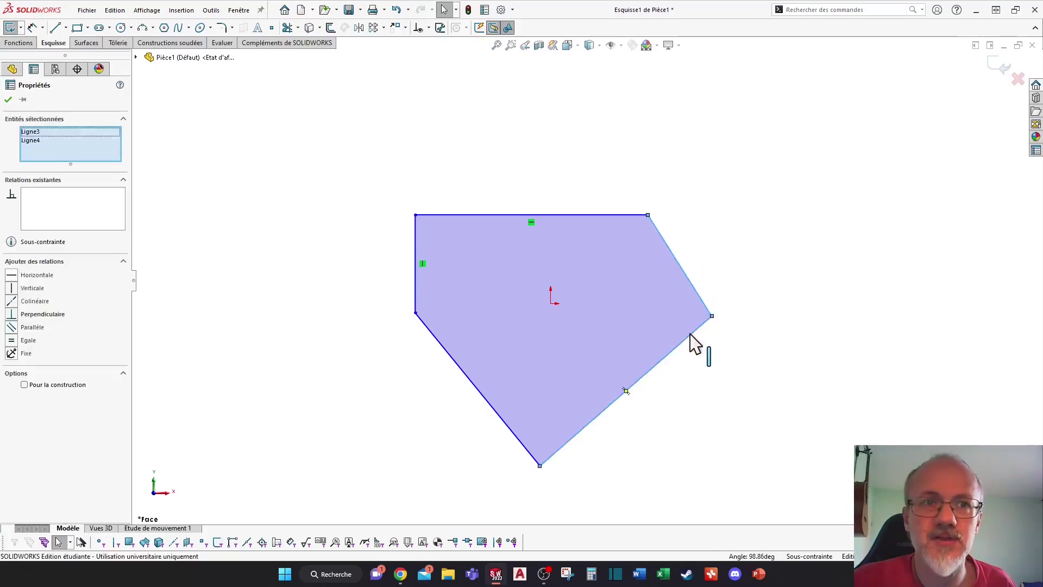
left_click(12, 315)
left_click(552, 163)
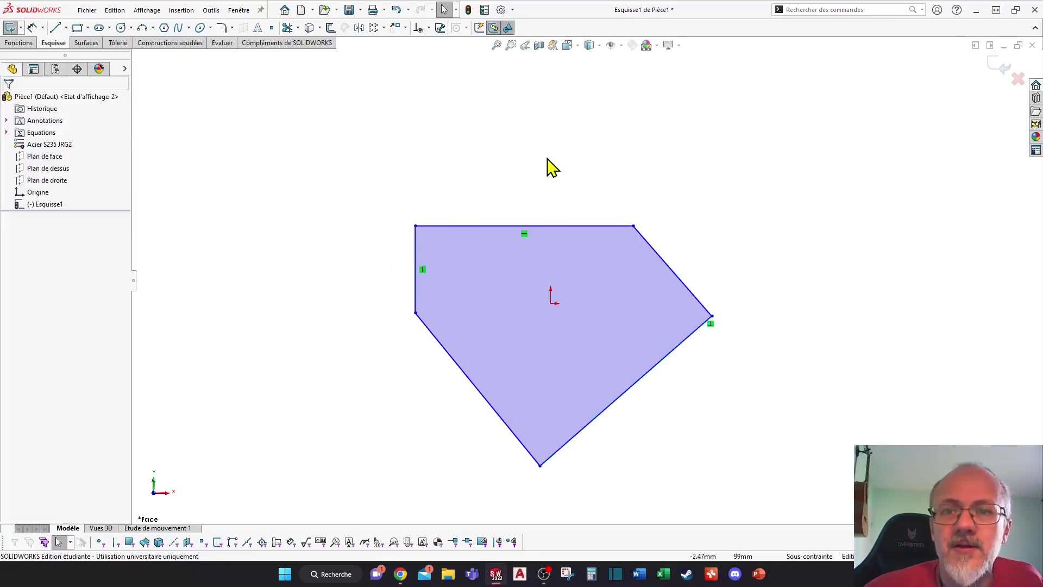
Add an equal-length relation between the outline's lower-right side and its upper horizontal side.
left_click(659, 375)
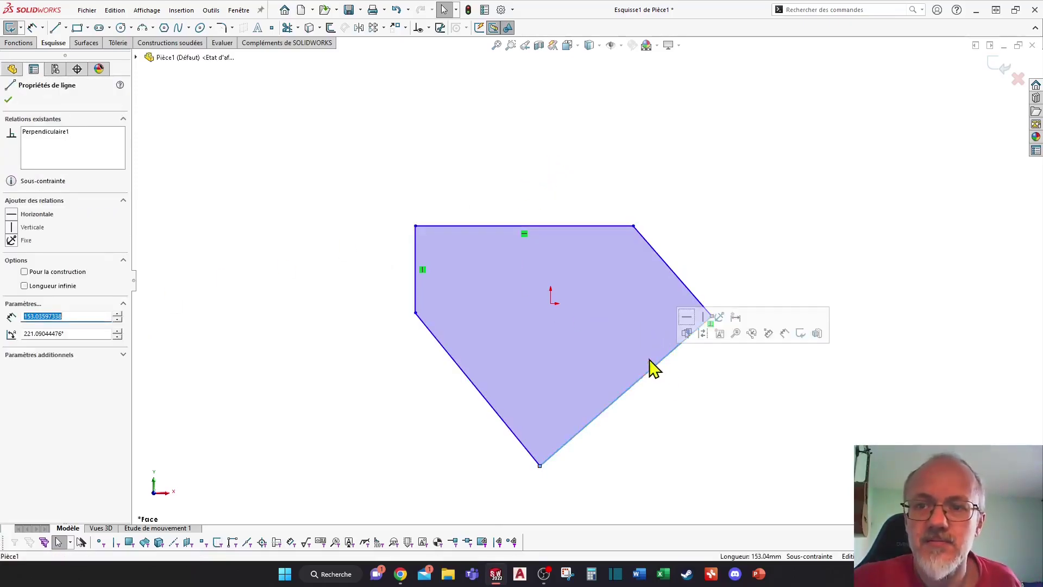
left_click(564, 227, "ctrl")
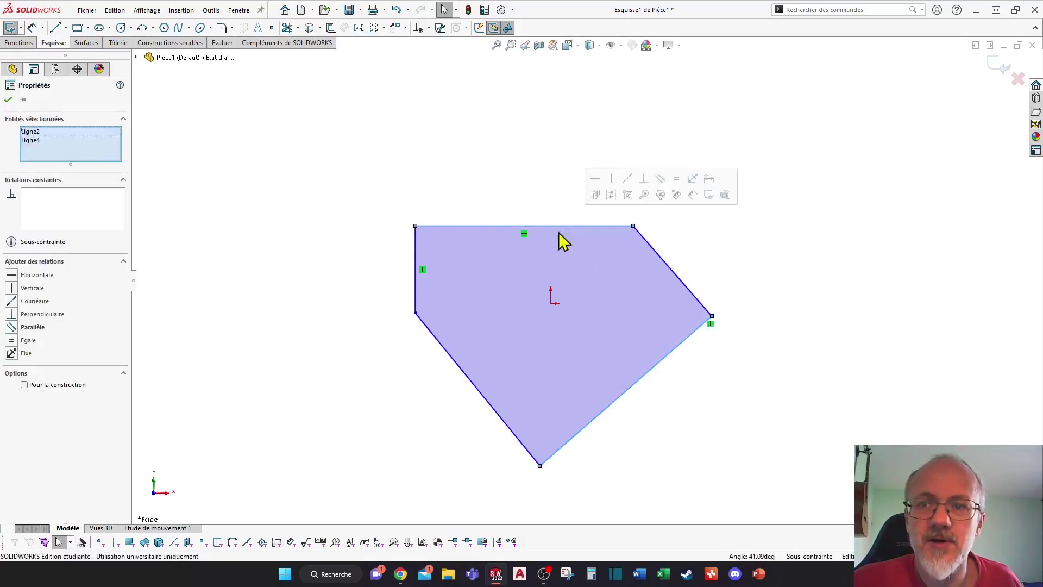
left_click(12, 342)
left_click(246, 255)
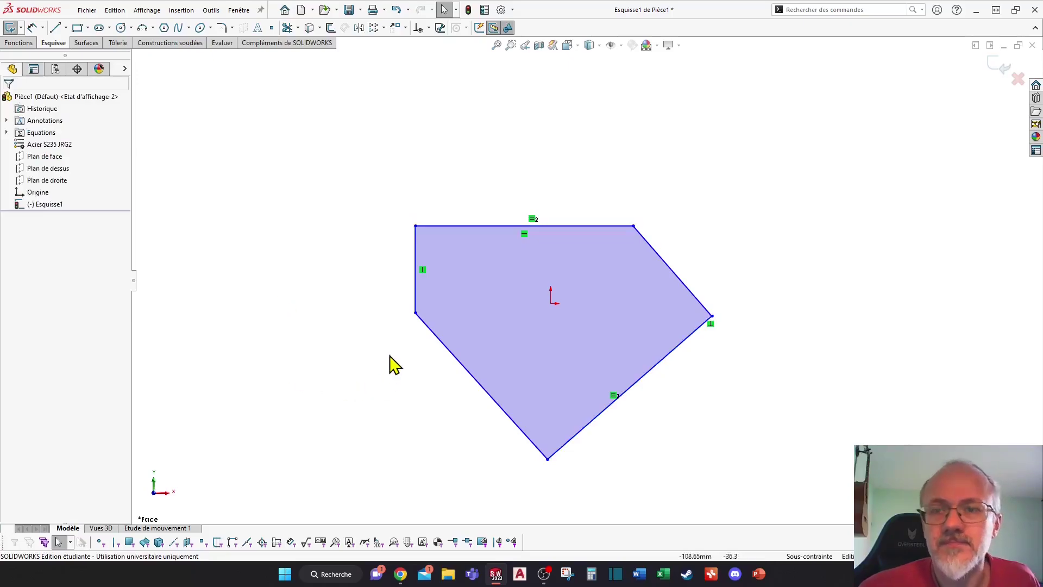
Reshape the outline by moving its left vertices, upper side and rightmost vertex to test the remaining freedom under the relations.
mouse_move(416, 314)
left_mouse_down()
mouse_move(454, 354)
mouse_move(434, 330)
left_mouse_up()
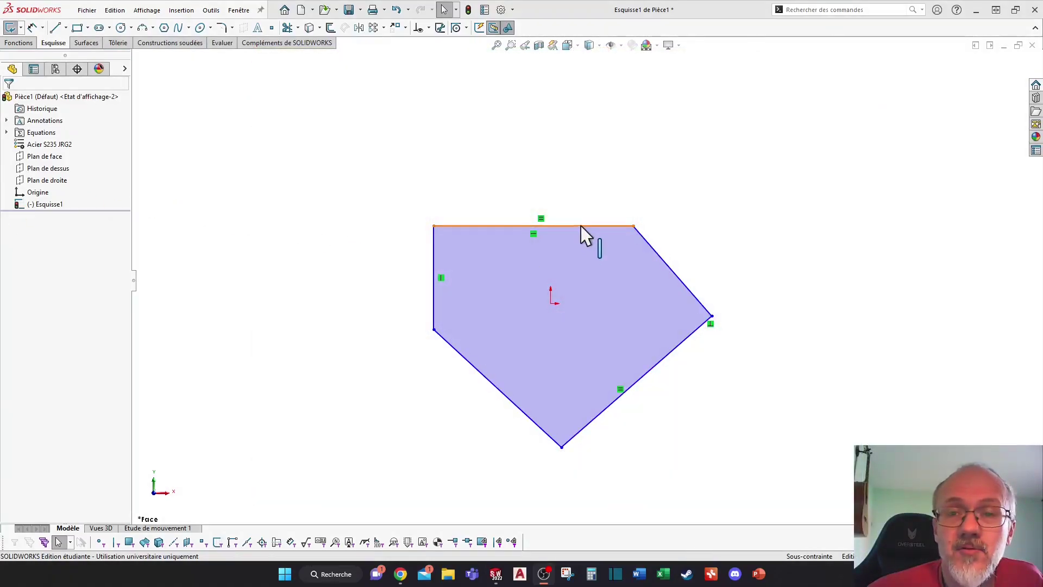
mouse_move(582, 226)
left_mouse_down()
mouse_move(590, 181)
mouse_move(598, 230)
left_mouse_up()
left_click_drag(712, 317, 748, 345)
left_click(687, 185)
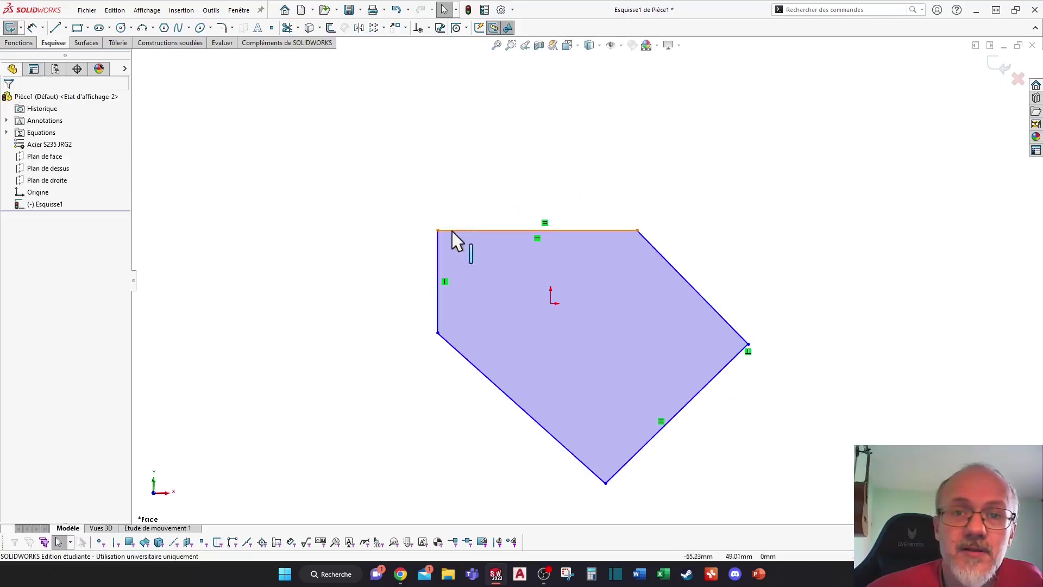
mouse_move(438, 232)
left_mouse_down()
mouse_move(440, 217)
mouse_move(422, 227)
left_mouse_up()
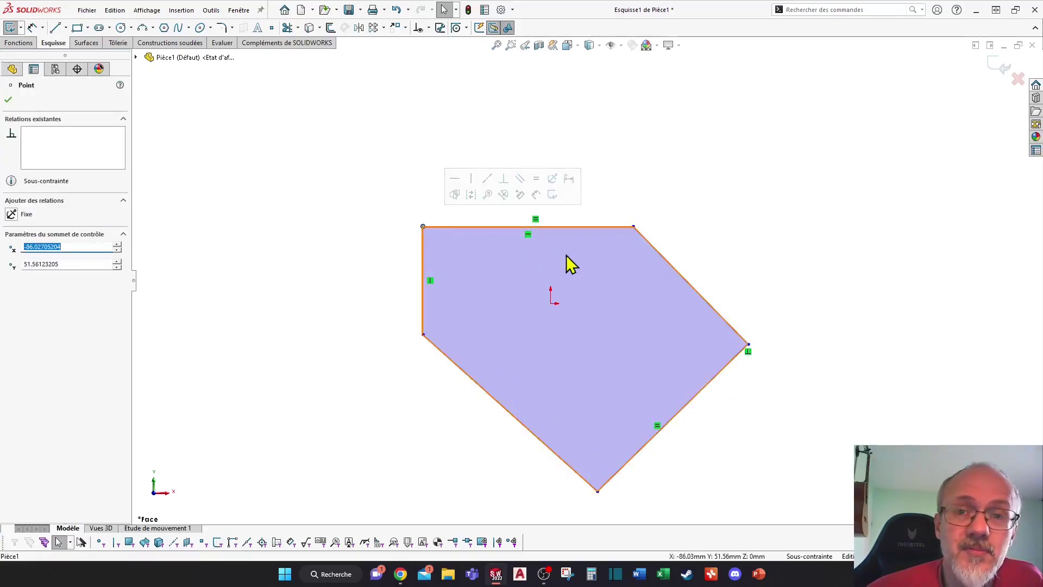
left_click(727, 216)
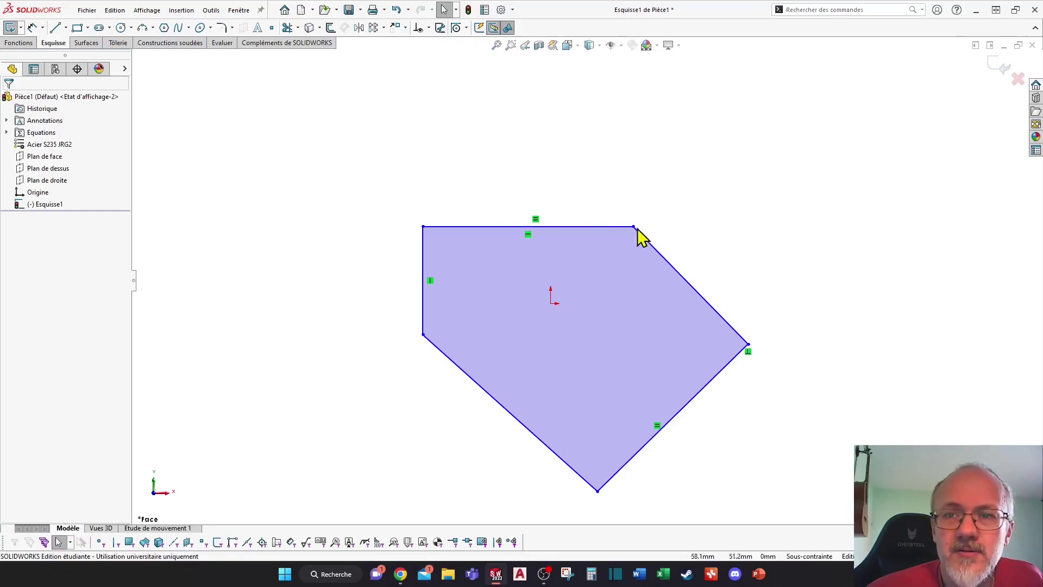
Try a Fix relation on all five sides of the outline and undo it.
mouse_move(341, 160)
left_mouse_down()
mouse_move(549, 355)
mouse_move(873, 502)
left_mouse_up()
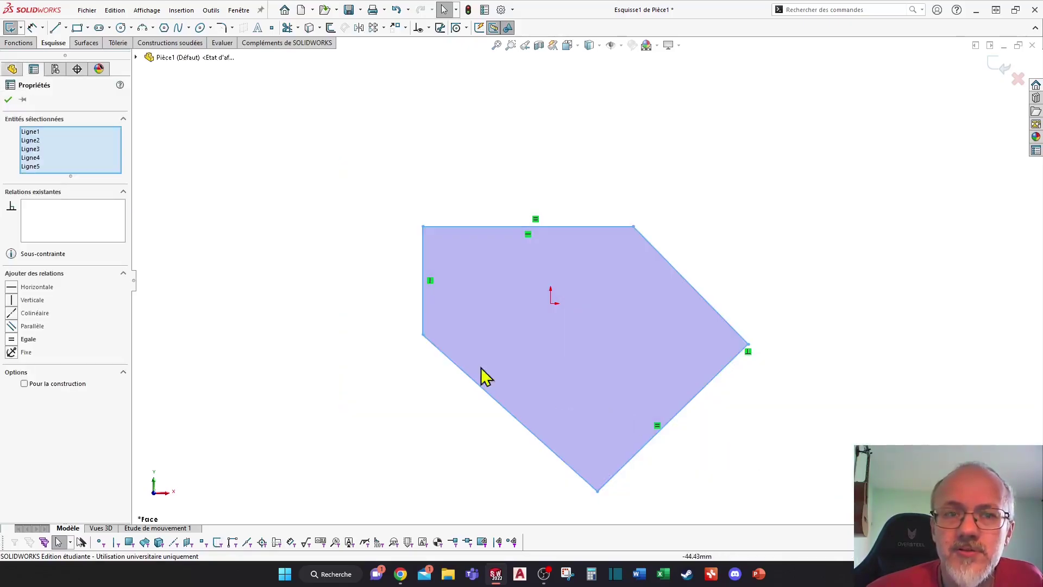
left_click(12, 352)
left_click(384, 296)
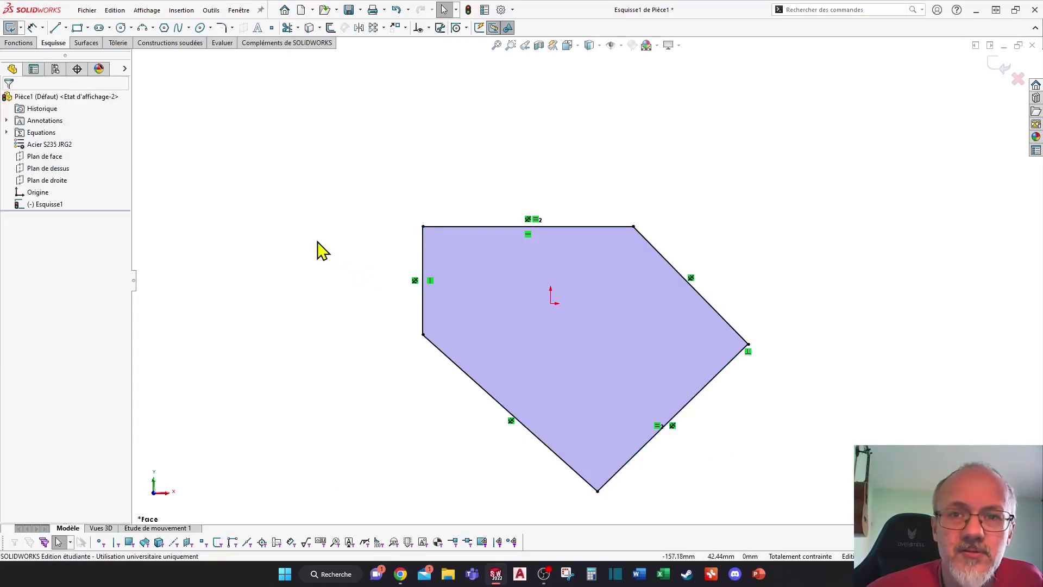
key("ctrl+z")
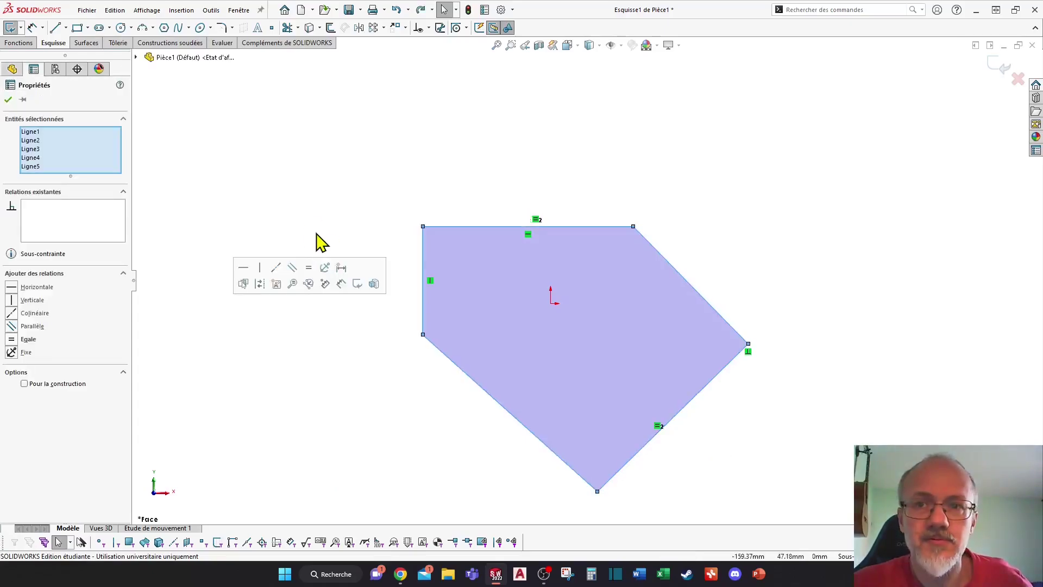
left_click(335, 179)
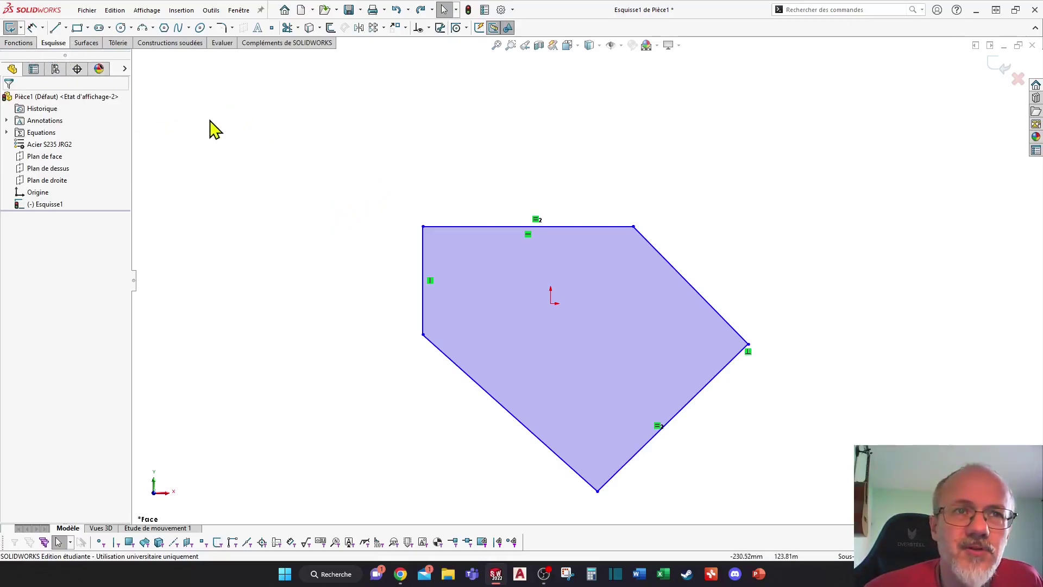
Dimension the outline's upper horizontal side with Smart Dimension and set its length to 150 mm.
left_click(43, 28)
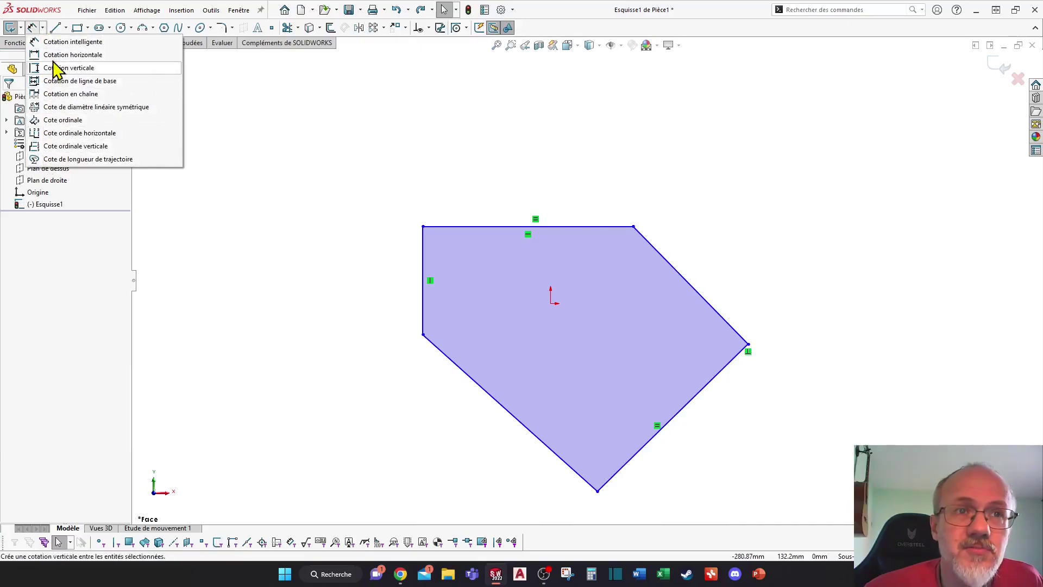
left_click(66, 27)
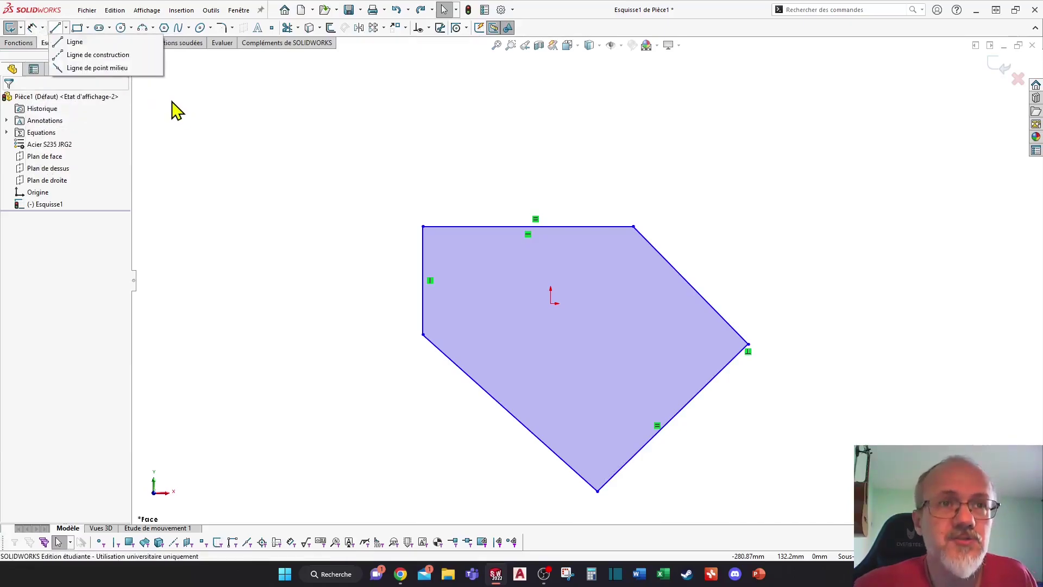
left_click(42, 27)
left_click(35, 27)
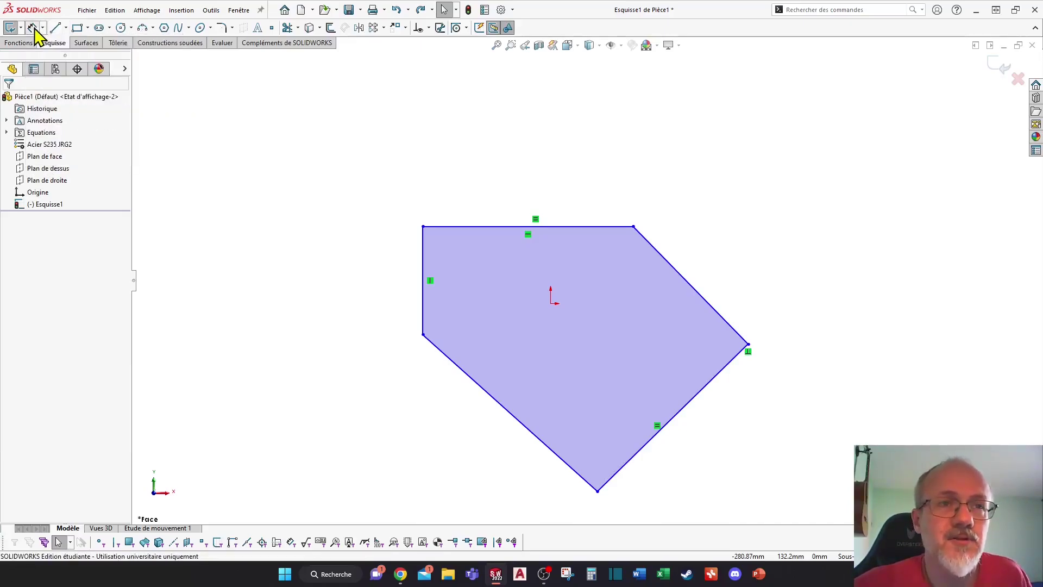
left_click(497, 227)
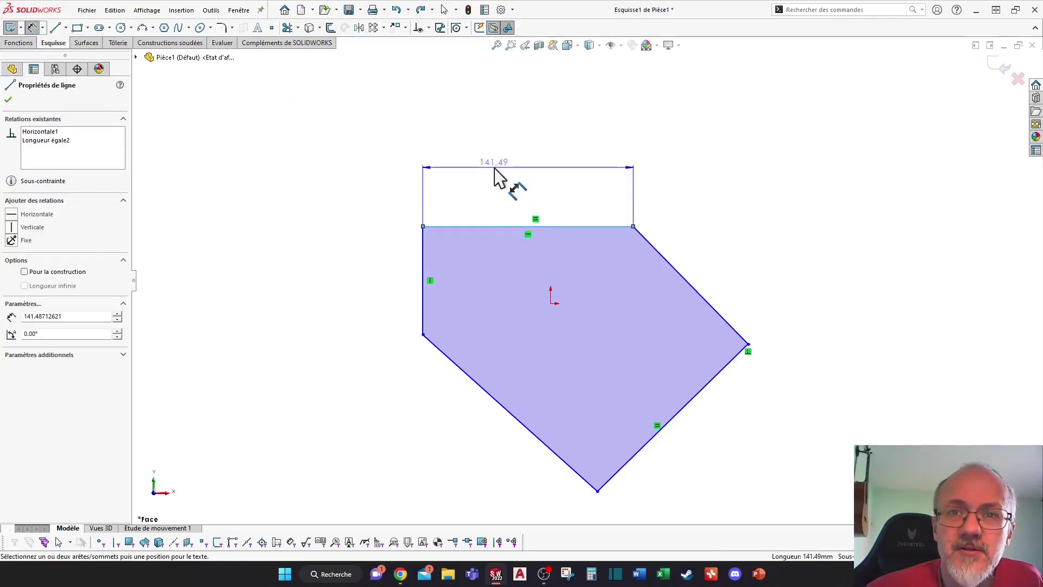
left_click(496, 172)
type("150")
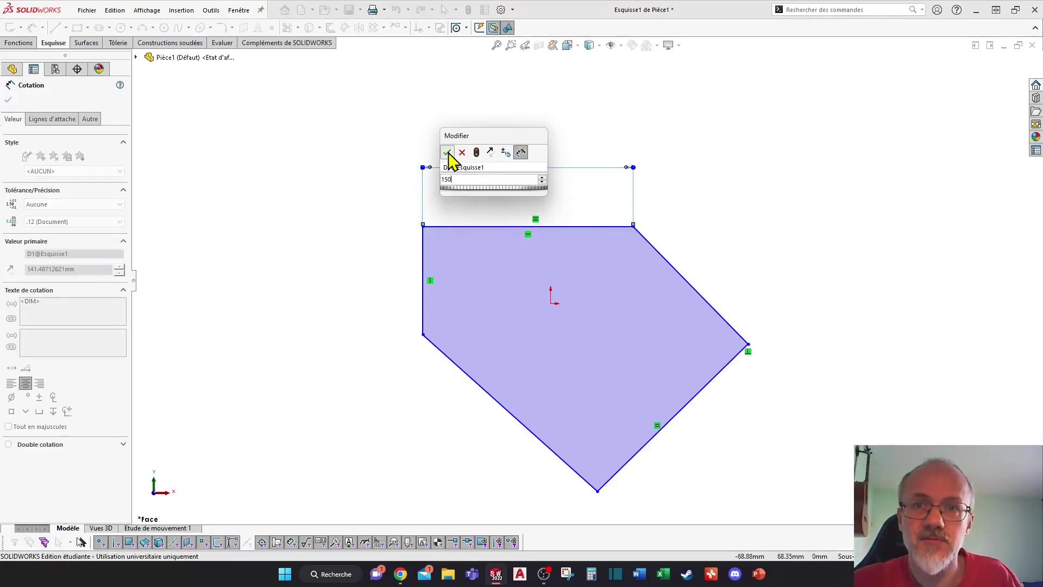
left_click(448, 153)
Dimension the outline's vertical left side and set its length to 80 mm.
left_click(424, 254)
left_click(382, 276)
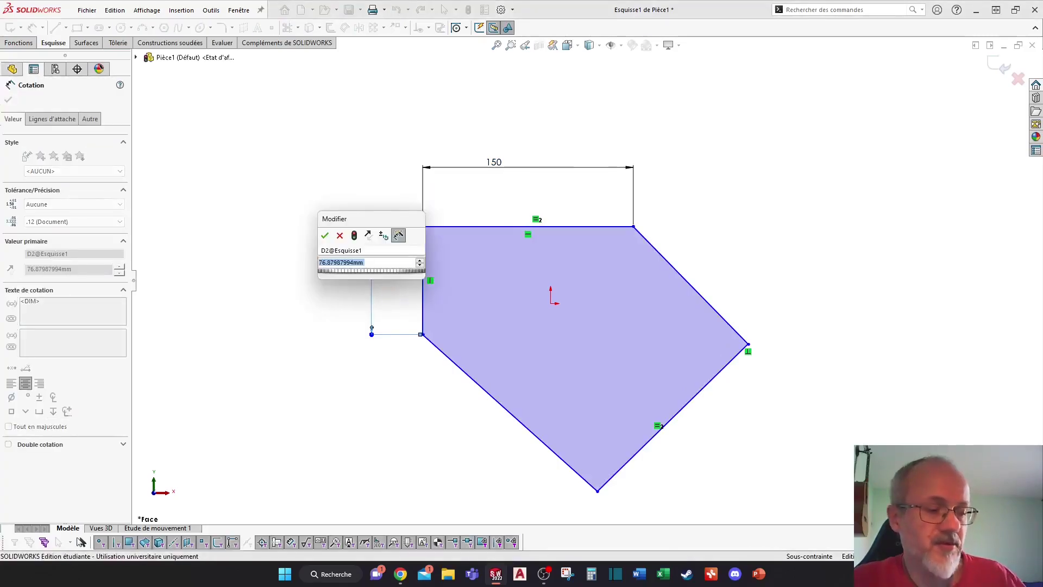
type("80")
key("Return")
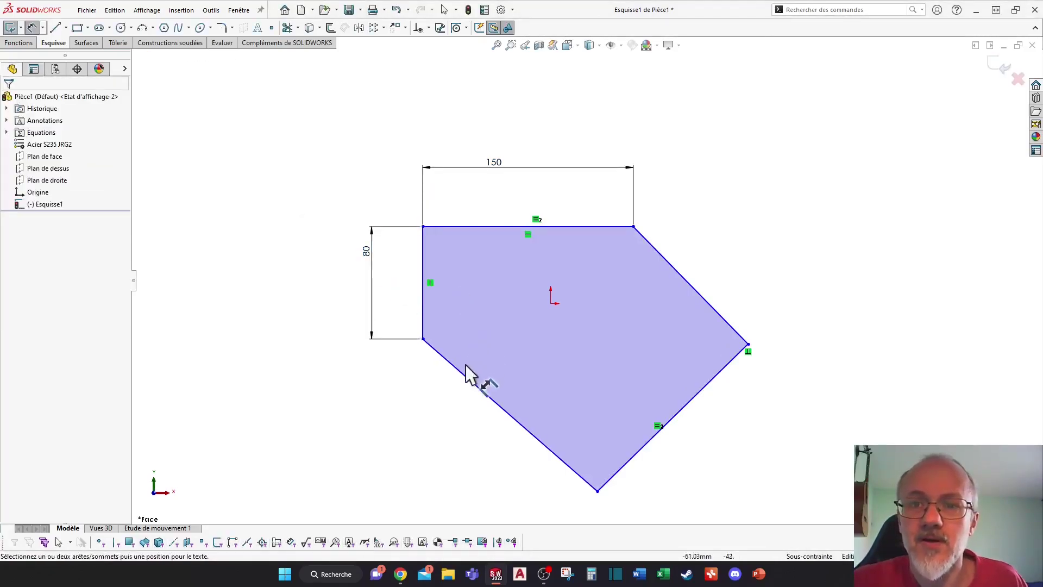
Dimension the angle between the vertical left side and the lower-left slanted side and set it to 135°.
left_click(458, 370)
left_click(424, 296)
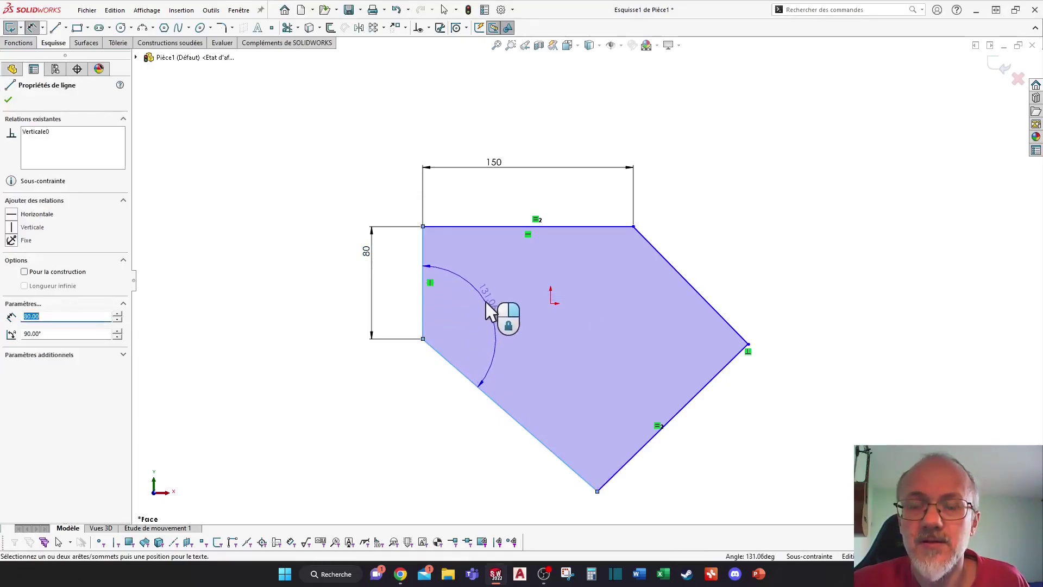
left_click(474, 301)
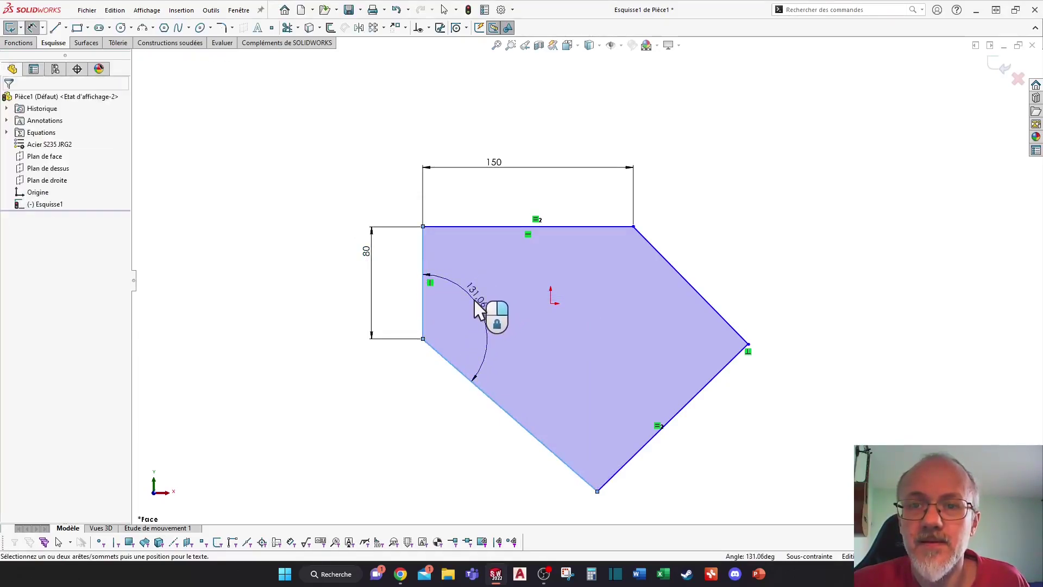
type("135")
key("Return")
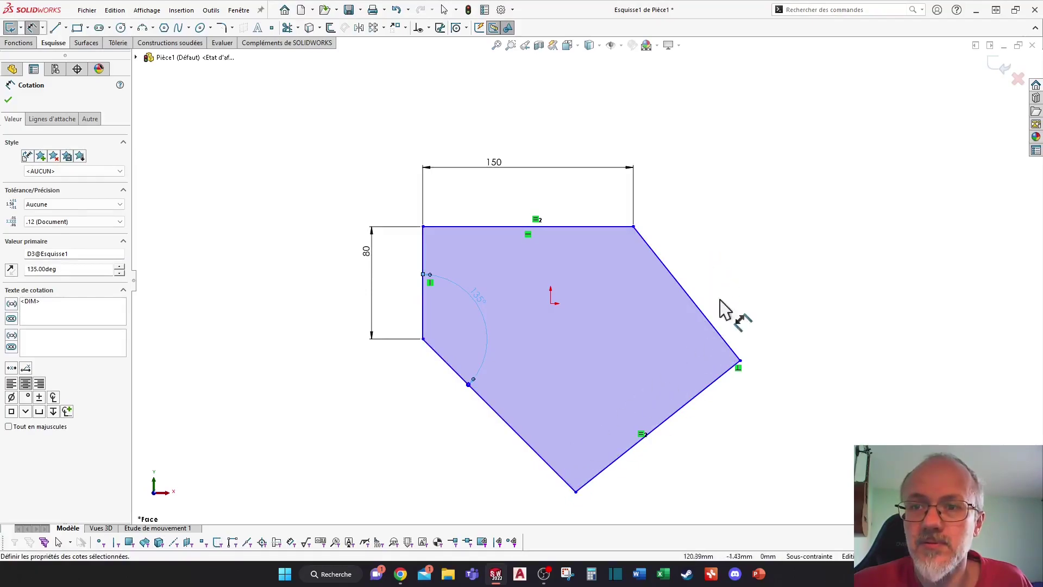
Add a horizontal dimension across the upper-right slanted side, placed above the outline, and set it to 60 mm.
left_click(680, 286)
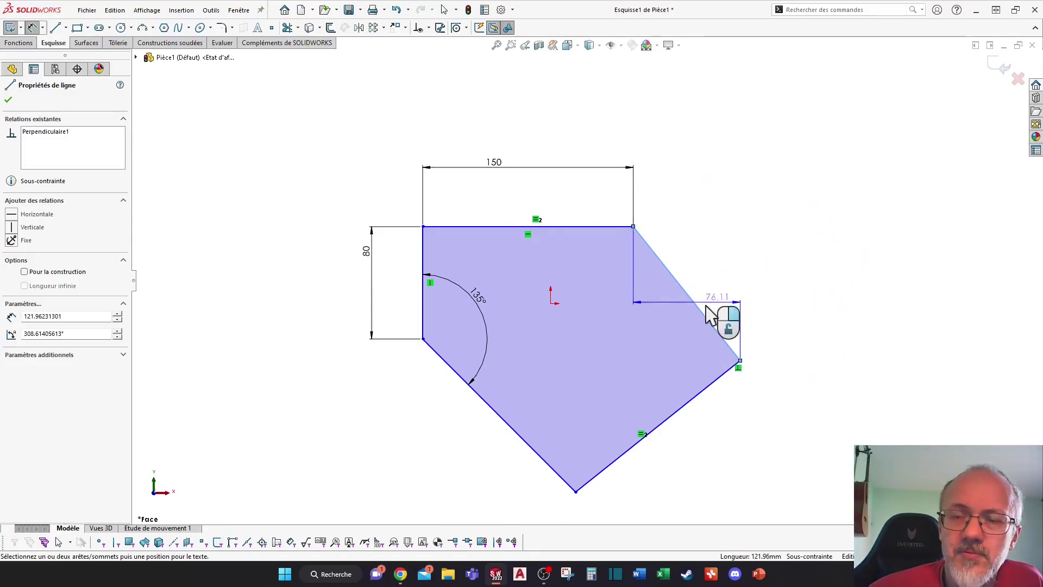
left_click(689, 179)
type("60")
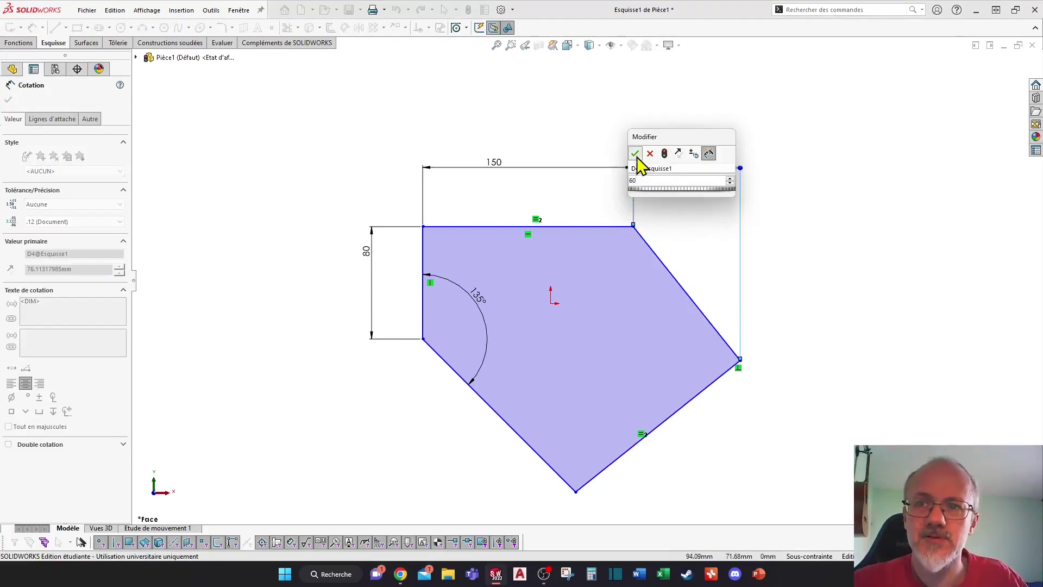
left_click(635, 155)
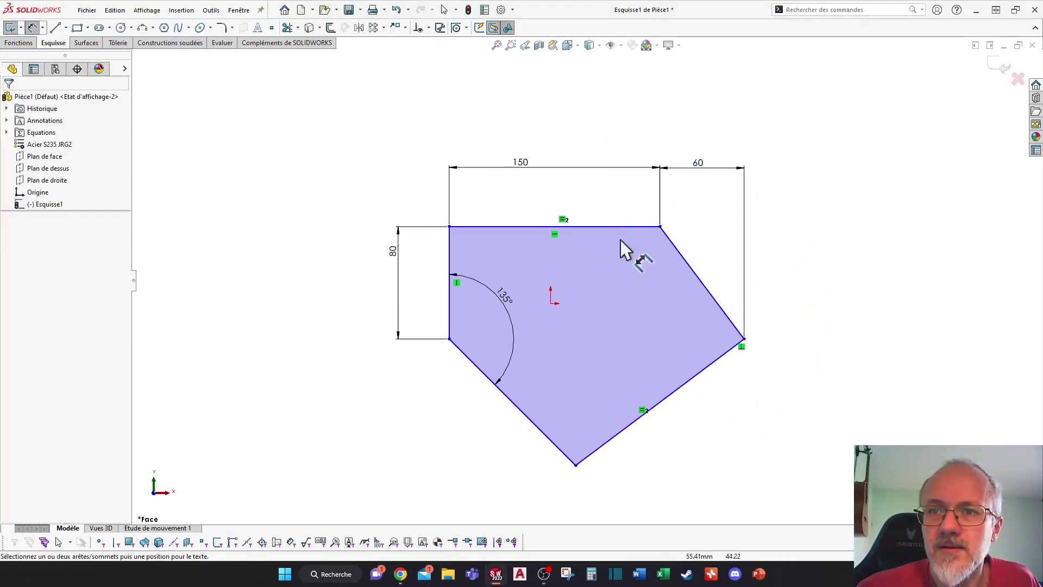
Add a driven vertical dimension from the upper side to the lowest vertex, placed to the right of the outline.
left_click(593, 236)
left_click(576, 465)
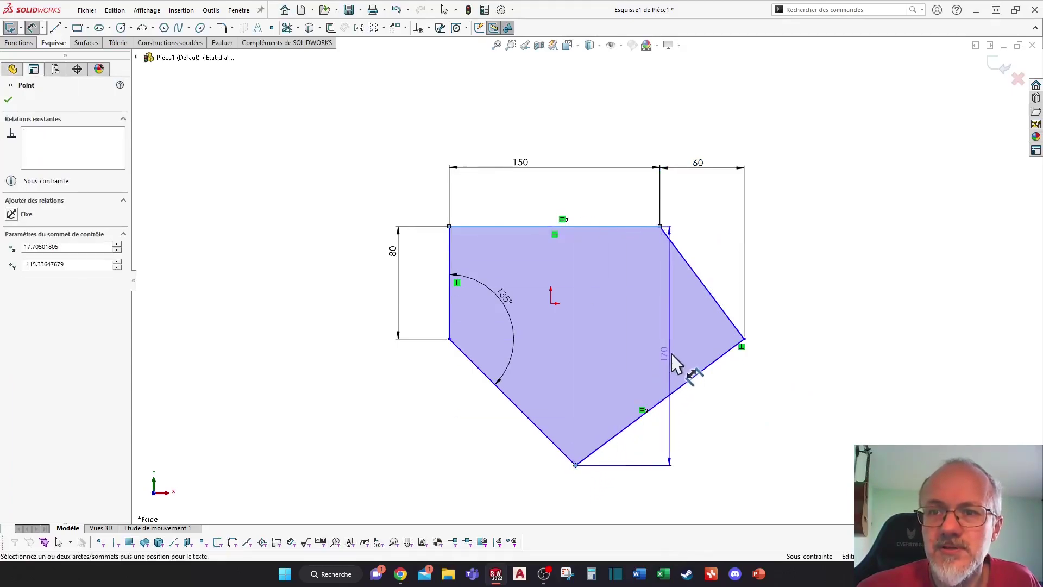
left_click(793, 338)
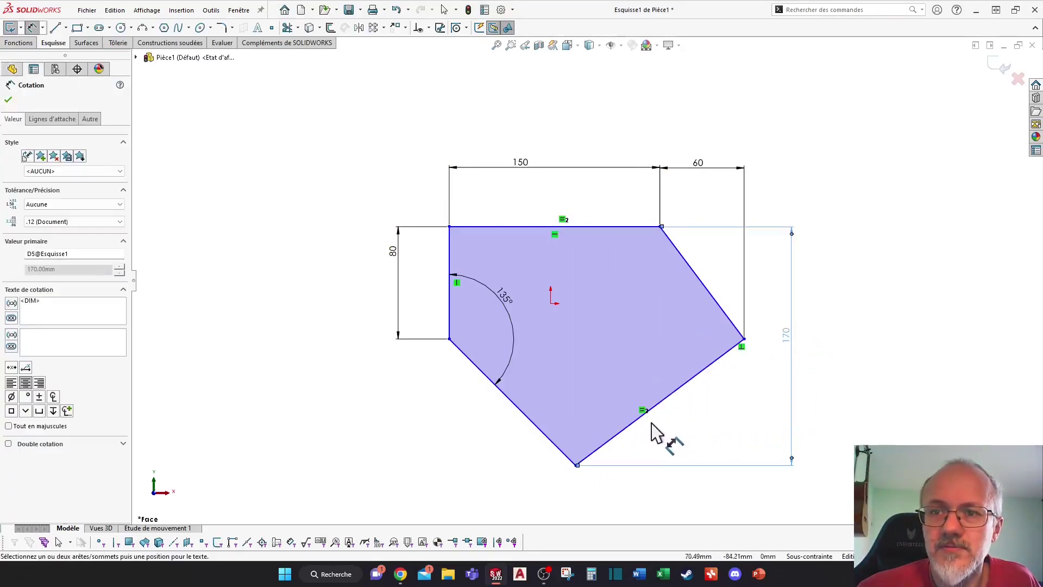
key("Escape")
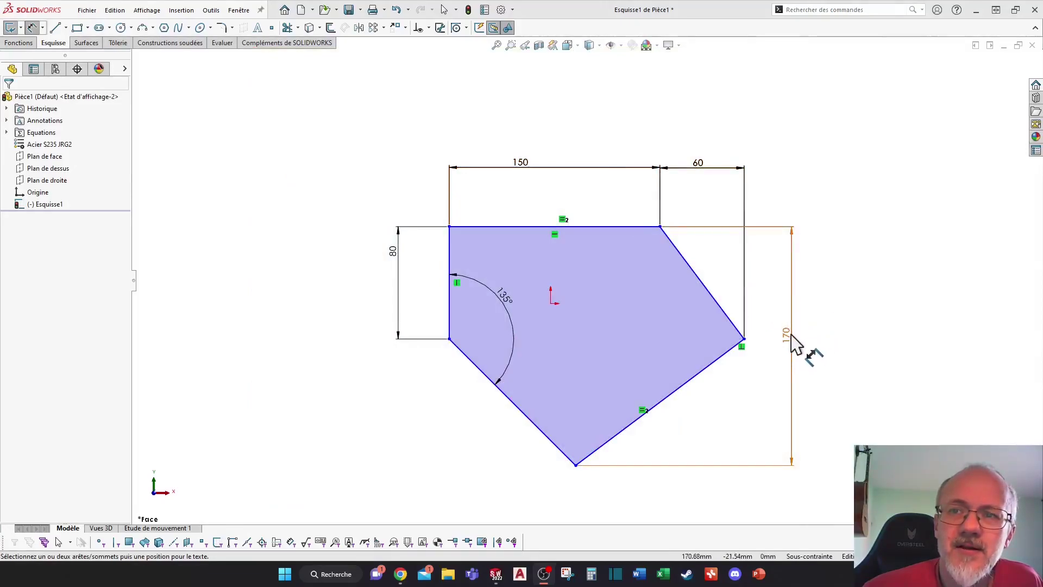
Set the horizontal dimension across the upper-right slanted side to 50 mm.
double_click(699, 164)
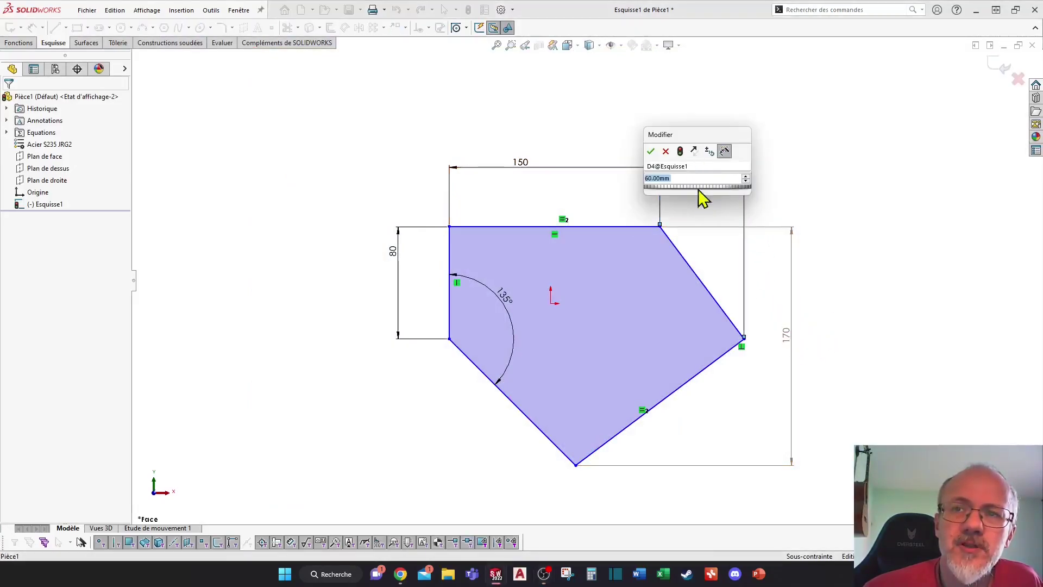
type("50")
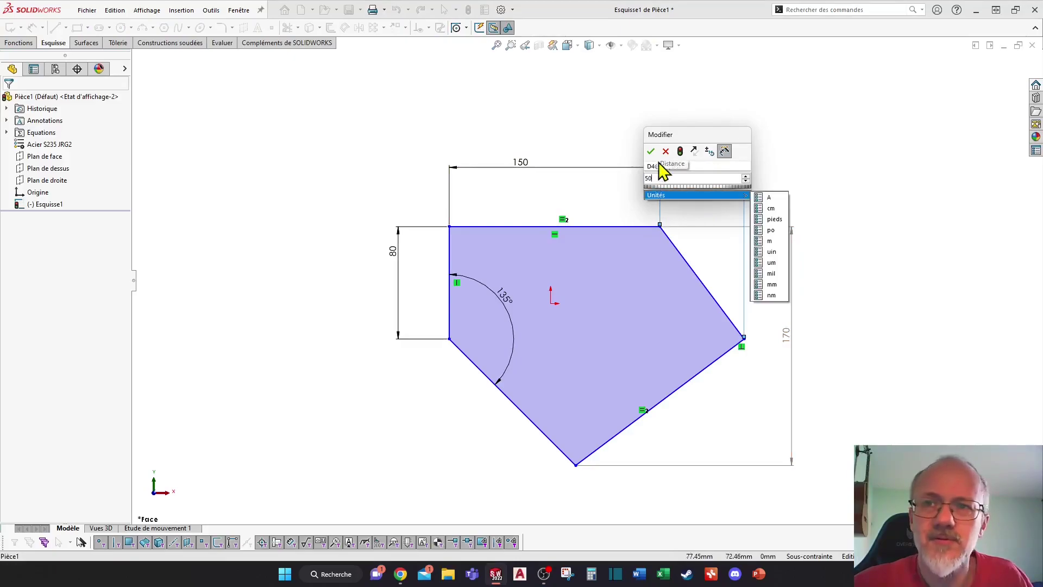
left_click(651, 151)
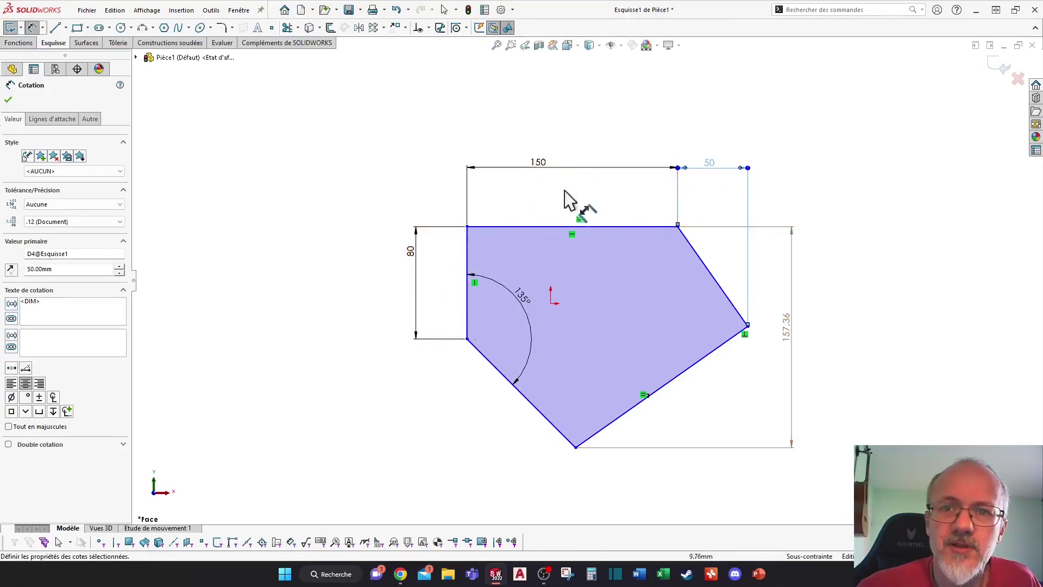
left_click(872, 296)
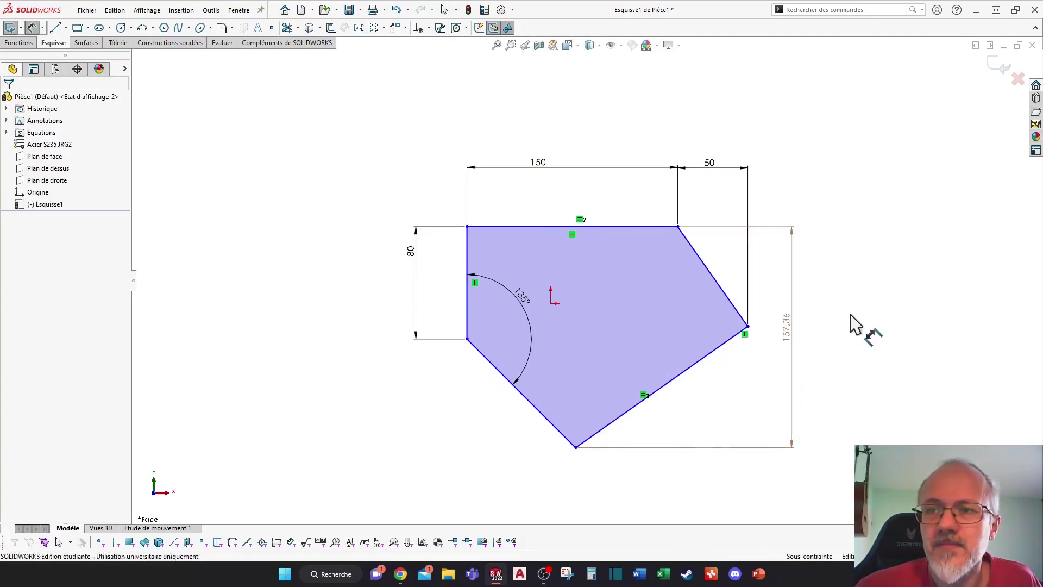
Try to edit the driven vertical dimension beside the outline, and leave the dimension command.
double_click(783, 336)
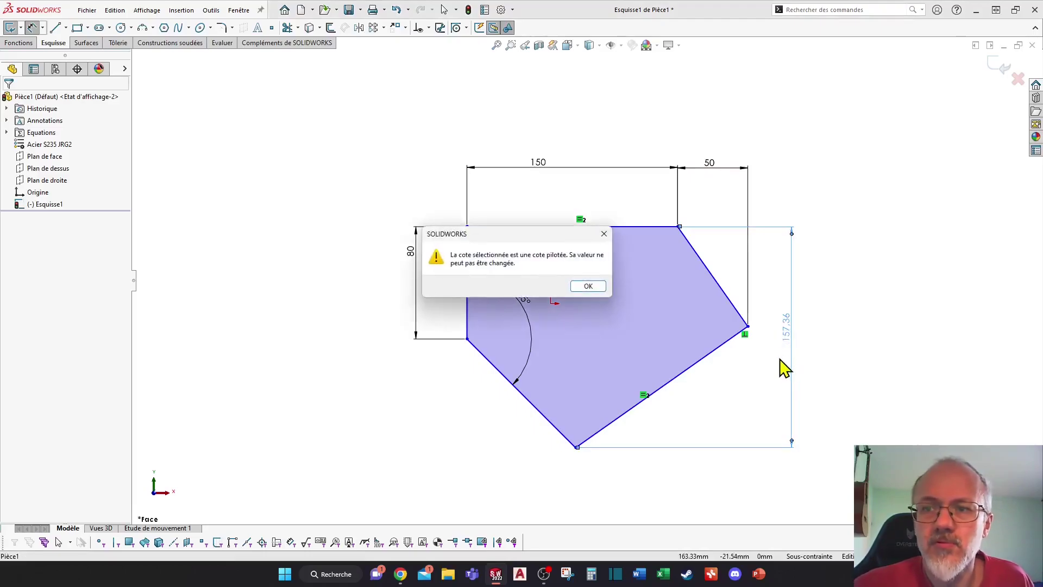
left_click(595, 290)
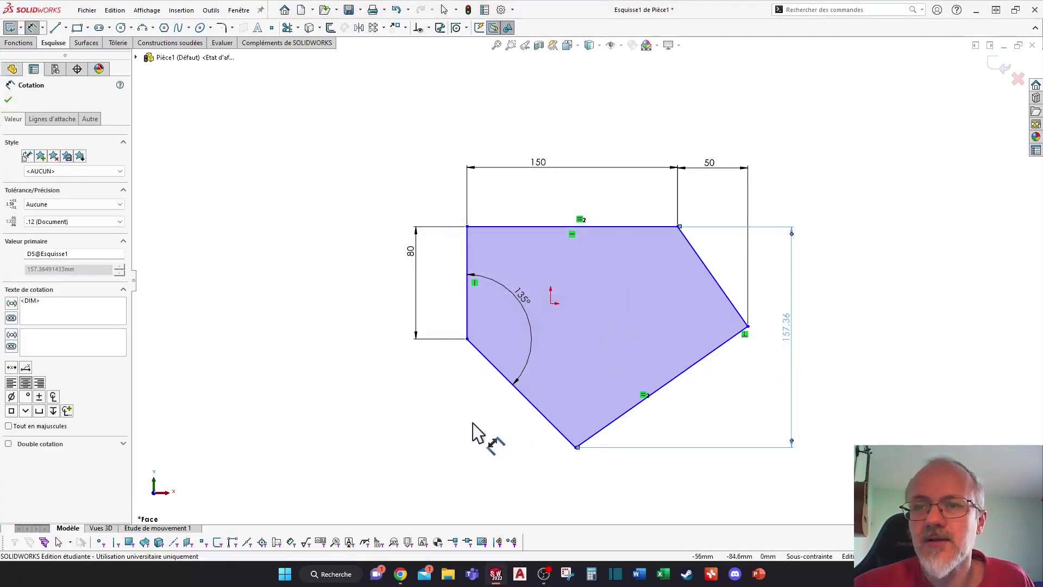
key("Escape")
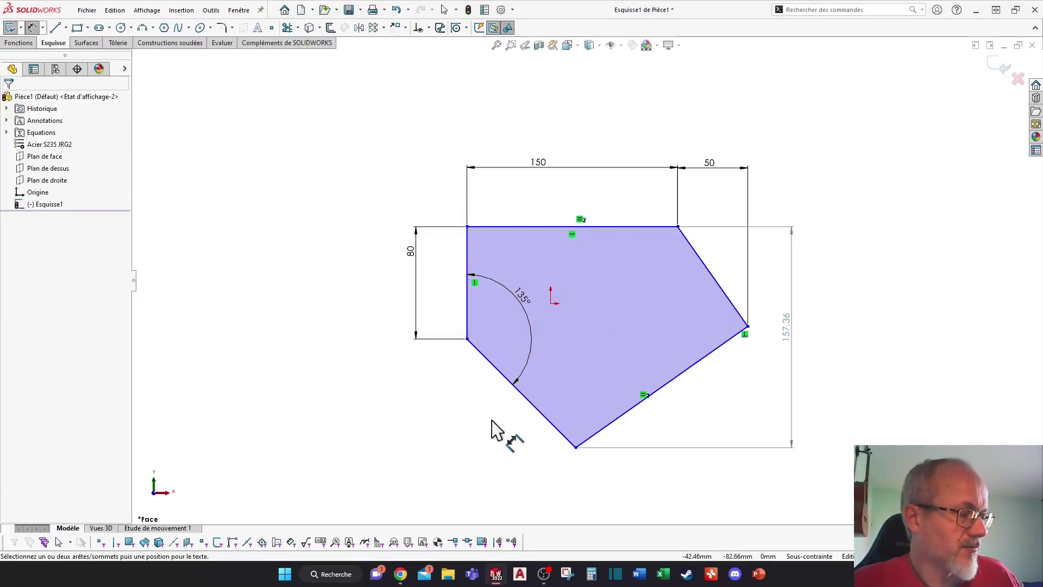
key("Escape")
Shift the five-sided outline around the sketch by its corner points to test its remaining freedom of movement.
mouse_move(468, 338)
left_mouse_down()
mouse_move(462, 351)
mouse_move(486, 354)
left_mouse_up()
left_click_drag(484, 240, 474, 202)
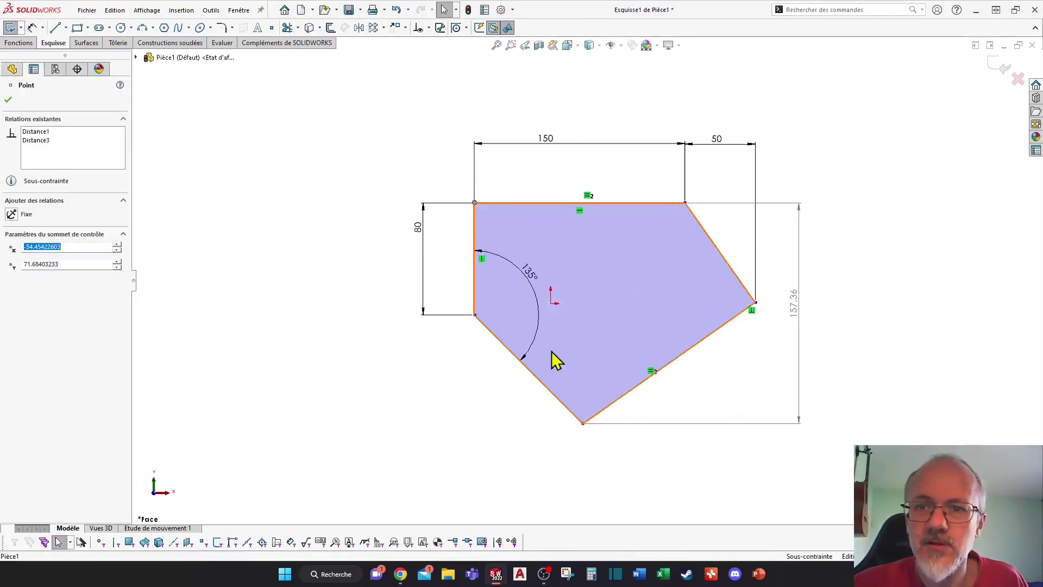
left_click(645, 383)
mouse_move(583, 424)
left_mouse_down()
mouse_move(589, 480)
mouse_move(567, 429)
left_mouse_up()
left_click(740, 333)
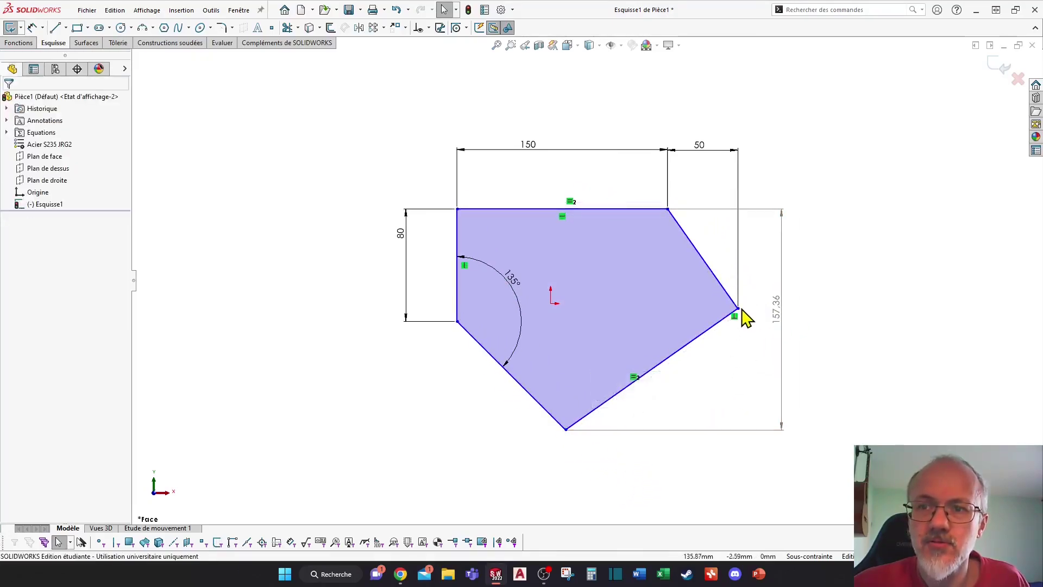
mouse_move(738, 309)
left_mouse_down()
mouse_move(759, 342)
mouse_move(701, 250)
mouse_move(706, 234)
mouse_move(683, 226)
left_mouse_up()
left_click(593, 296)
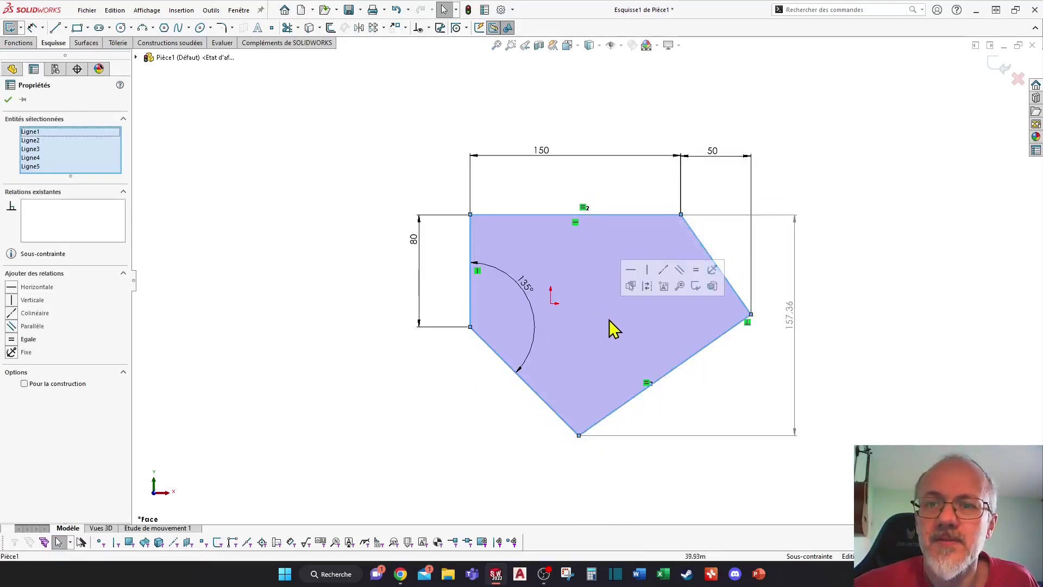
left_click(514, 199)
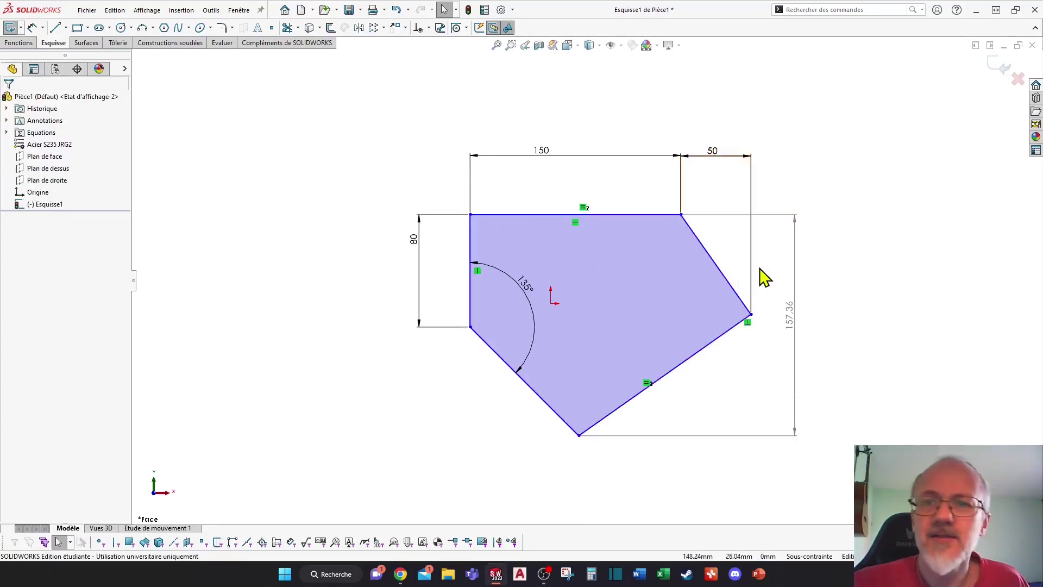
Place the outline's upper-left vertex on the sketch origin with a coincident relation.
mouse_move(471, 215)
left_mouse_down()
mouse_move(514, 279)
mouse_move(550, 297)
left_mouse_up()
key("f")
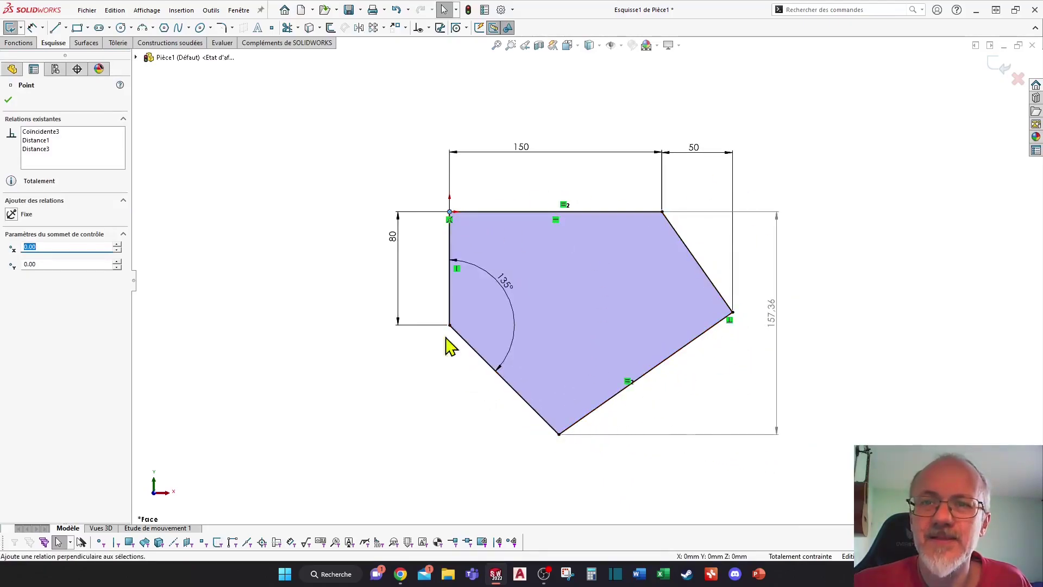
left_click(783, 147)
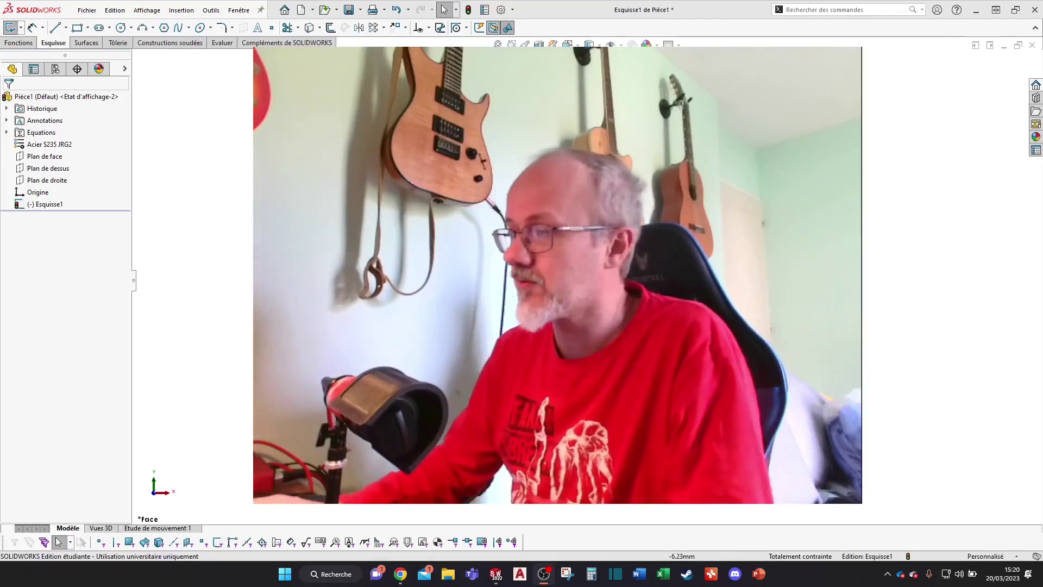
left_click(570, 217)
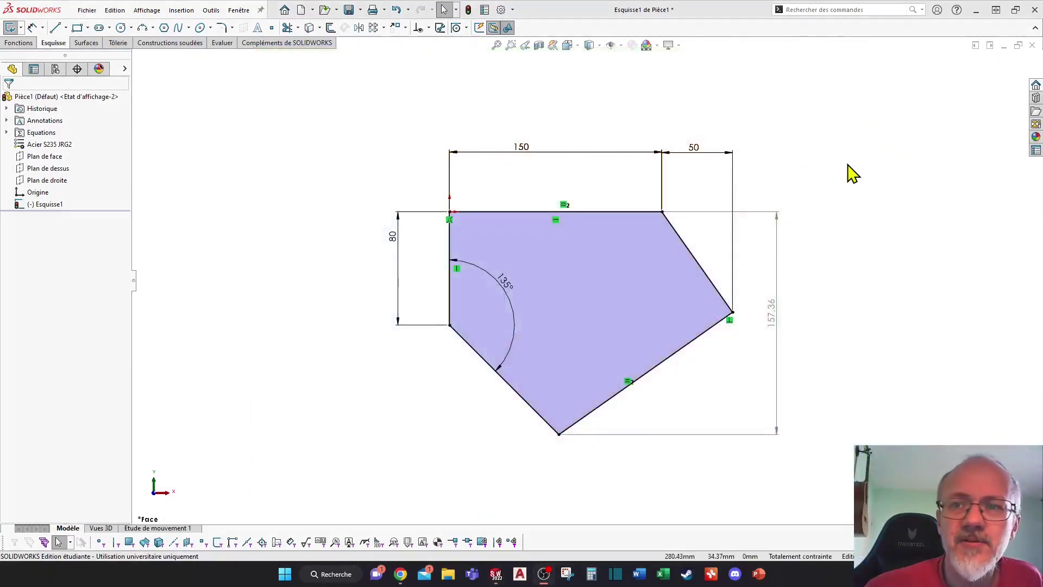
left_click(845, 164)
Sketch a centre rectangle with corner diagonals, about 355 mm wide and 243 mm high, to the left of the five-sided outline.
scroll(810, 261, "up", 2)
scroll(617, 342, "down", 3)
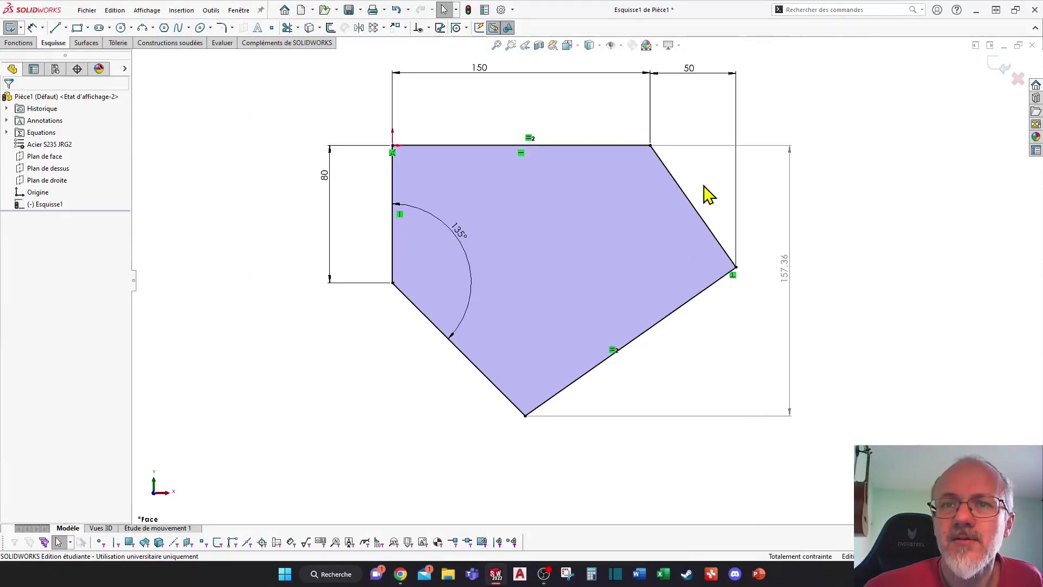
scroll(704, 198, "up", 2)
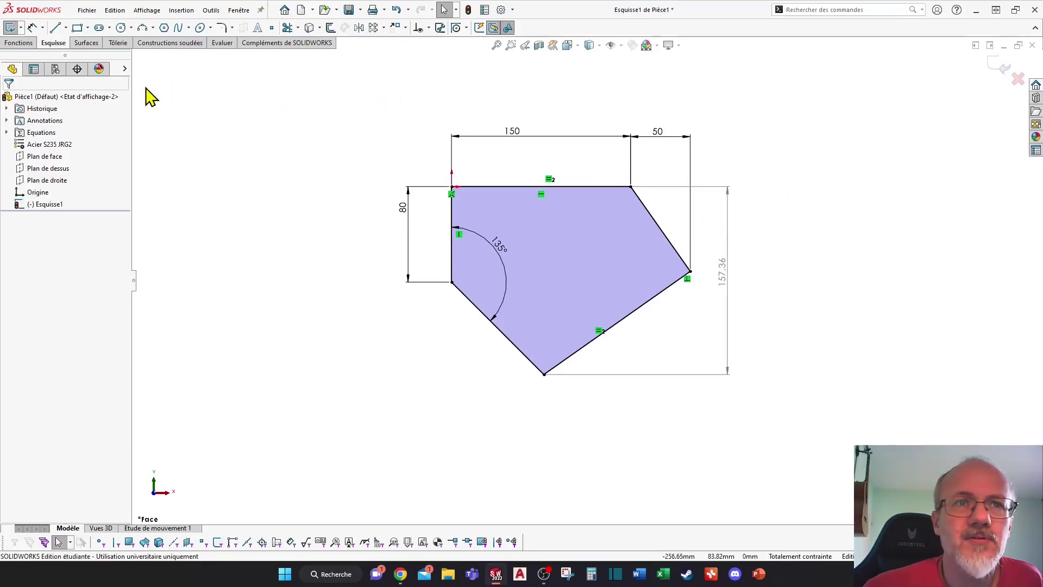
scroll(146, 88, "up", 2)
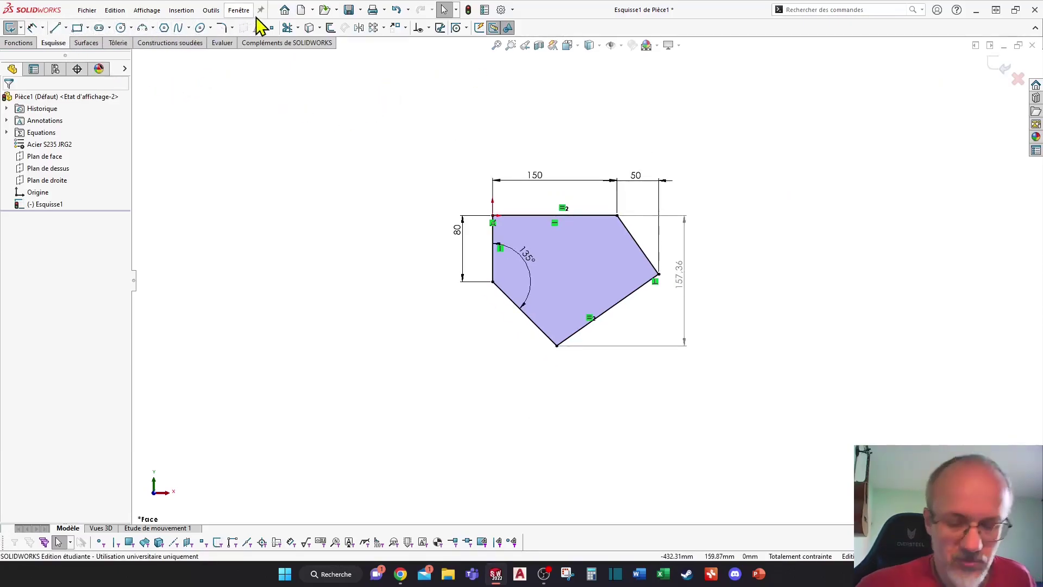
left_click(87, 28)
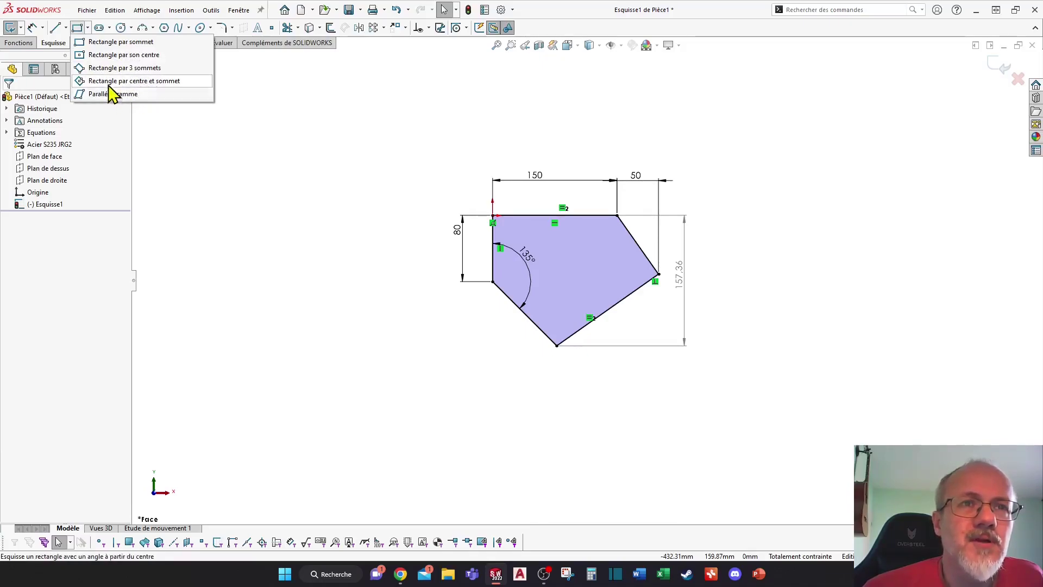
left_click(96, 44)
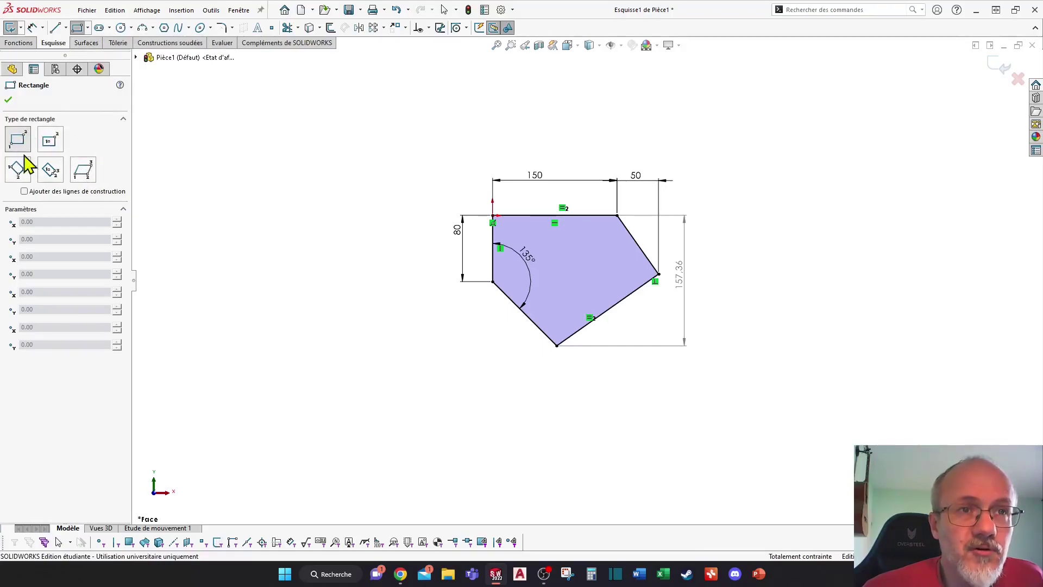
left_click(53, 137)
left_click(52, 173)
left_click(23, 176)
left_click(49, 143)
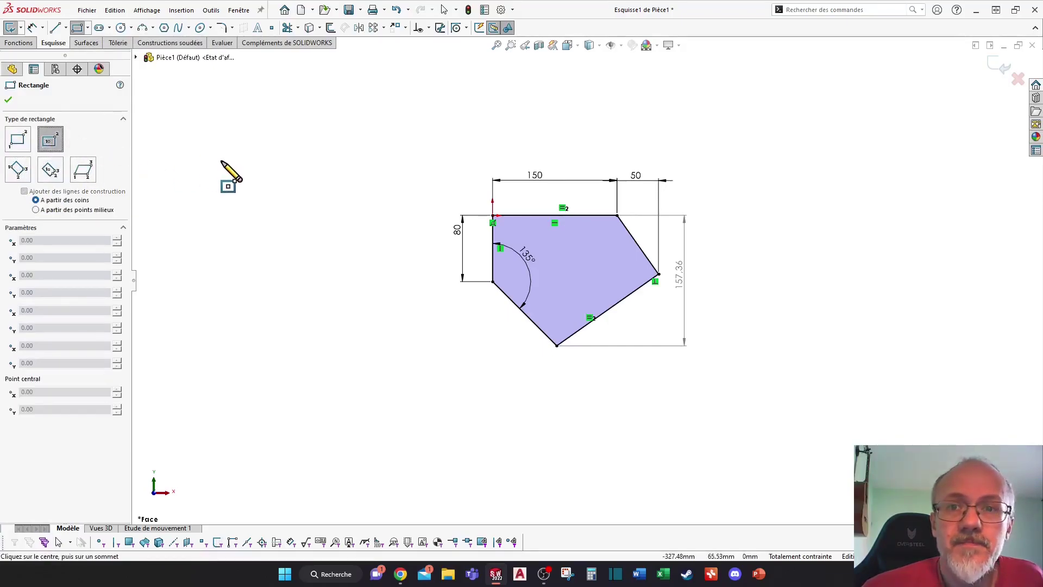
scroll(202, 191, "up", 1)
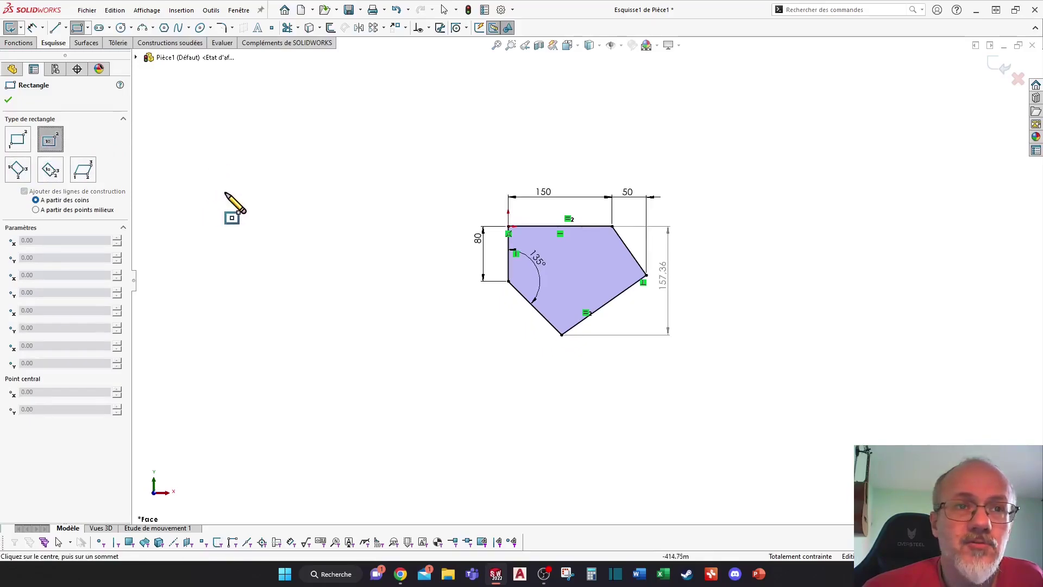
left_click(298, 192)
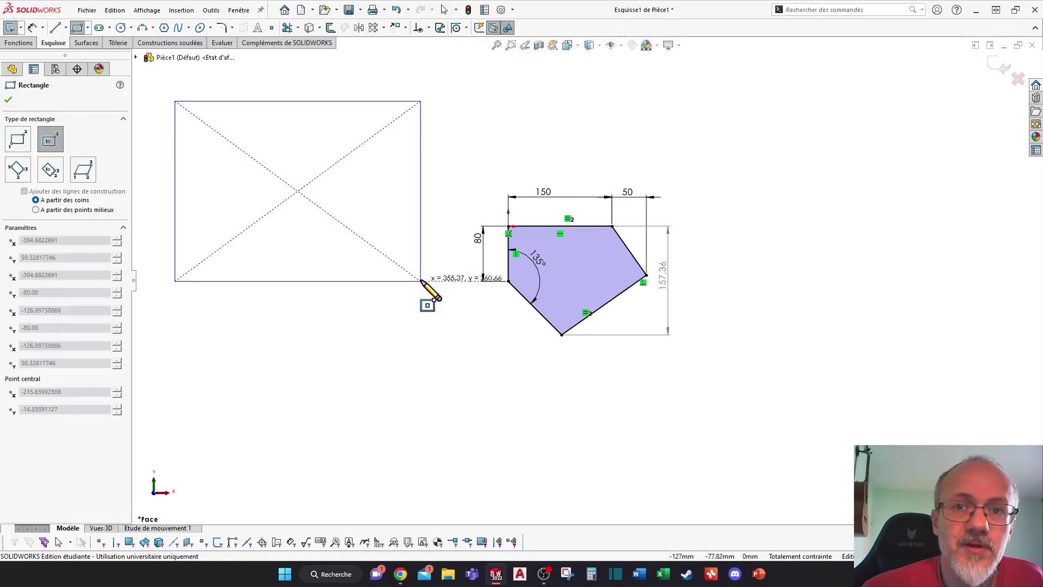
left_click(421, 275)
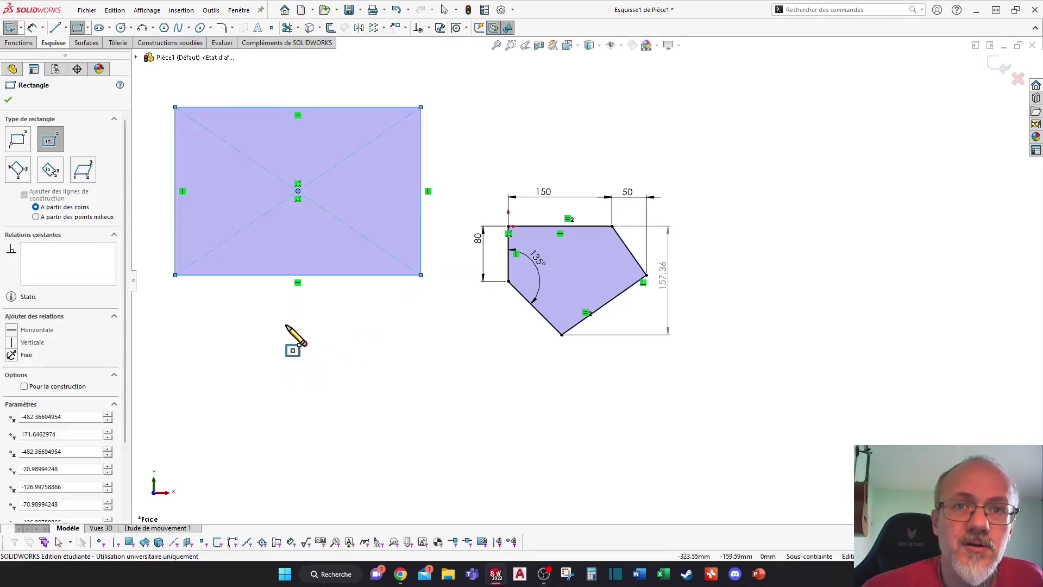
left_click(8, 100)
left_click(333, 326)
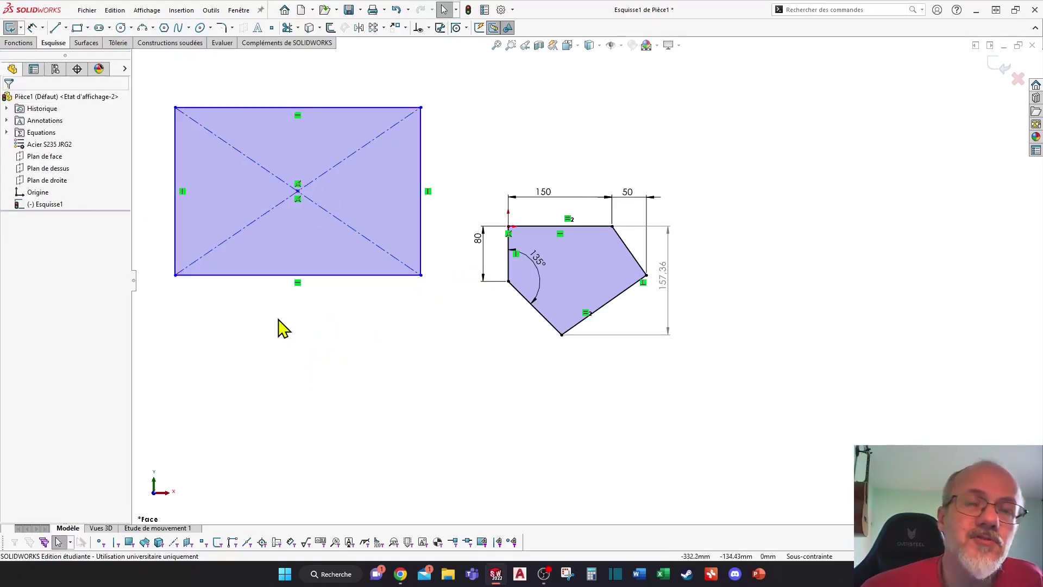
Dimension the rectangle's upper side and set its width to 360 mm.
scroll(277, 304, "up", 1)
scroll(272, 271, "down", 1)
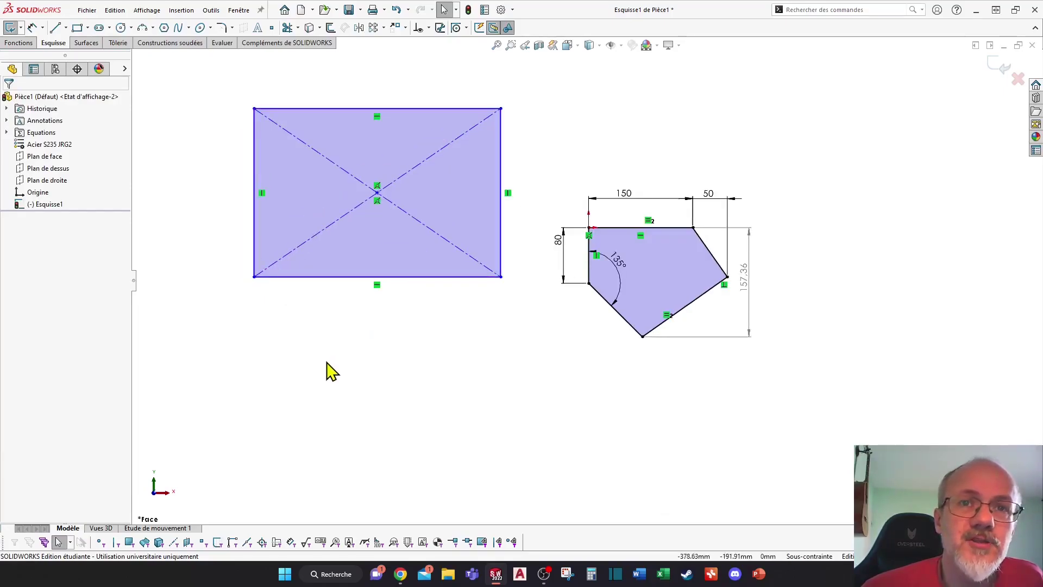
left_click(32, 27)
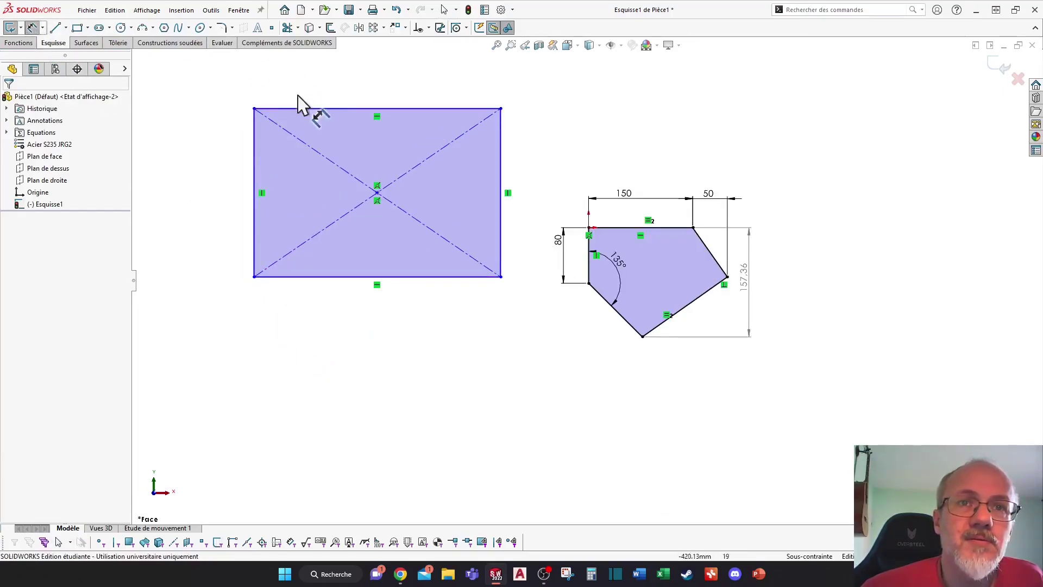
left_click(310, 109)
left_click(310, 91)
type("360")
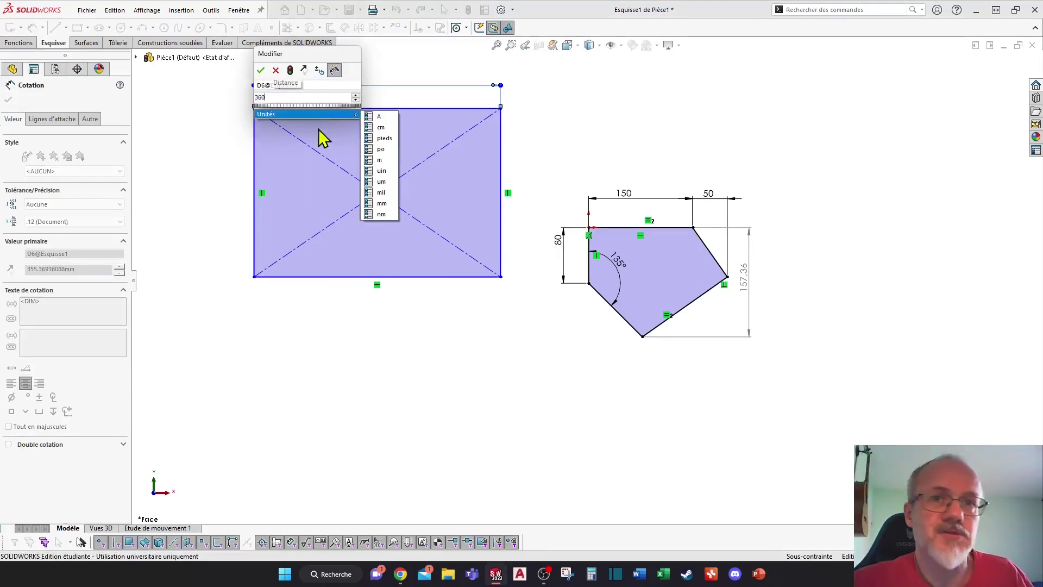
key("Return")
Dimension the rectangle's left side and set its height to 250 mm.
left_click(254, 163)
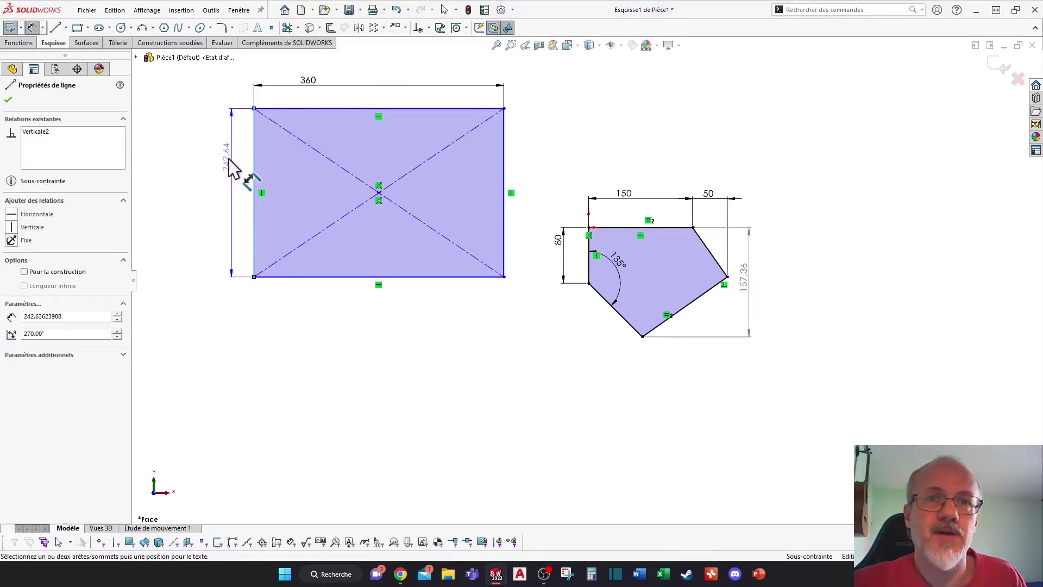
left_click(213, 285)
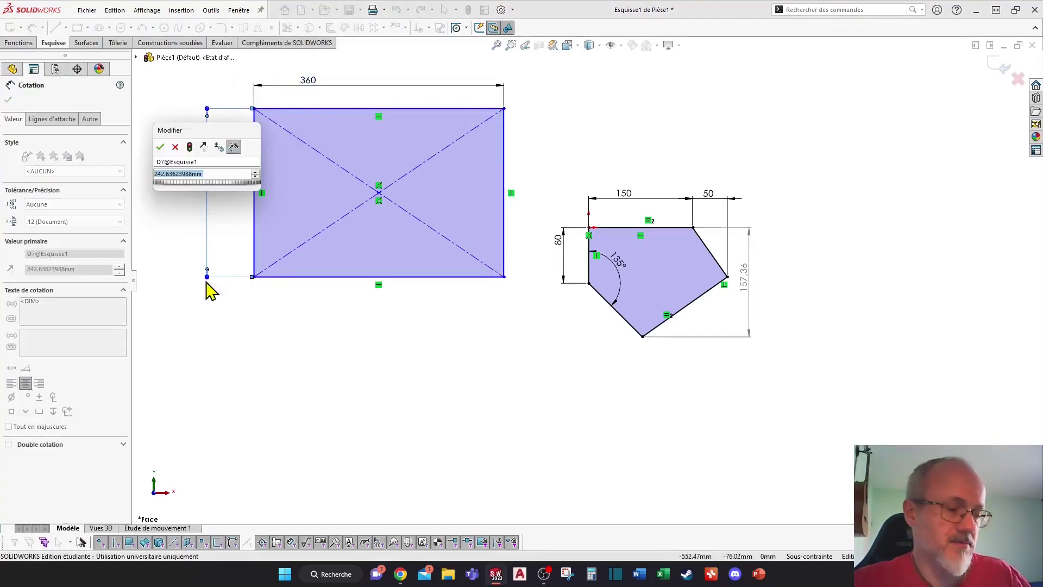
type("0")
key("BackSpace")
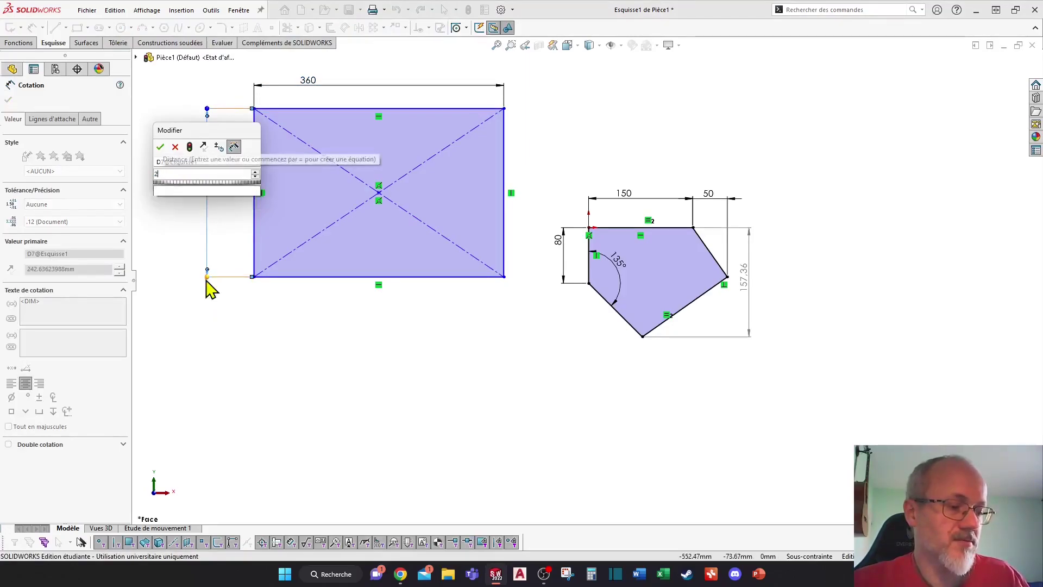
type("250")
key("Return")
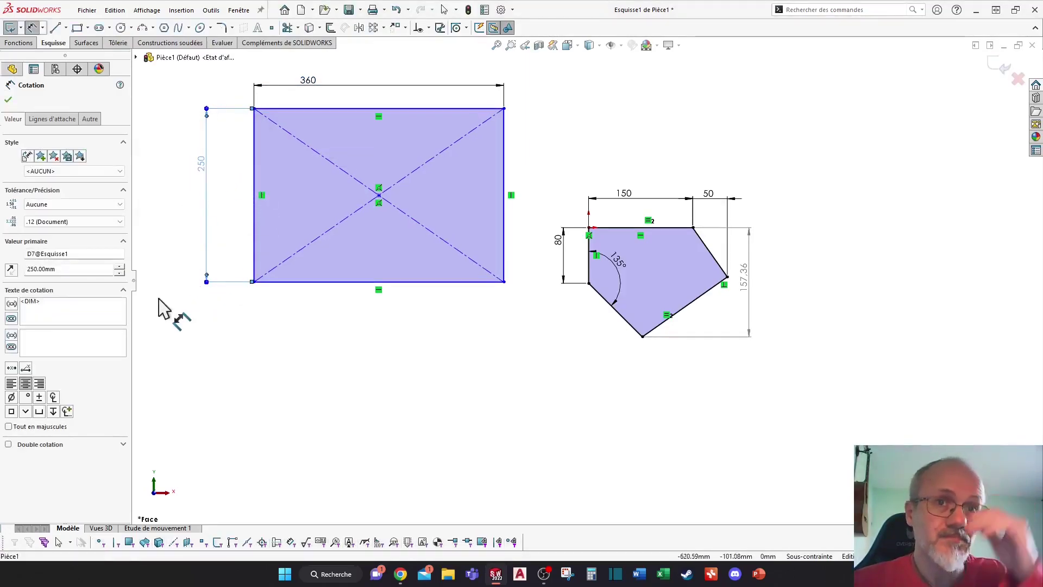
key("Escape")
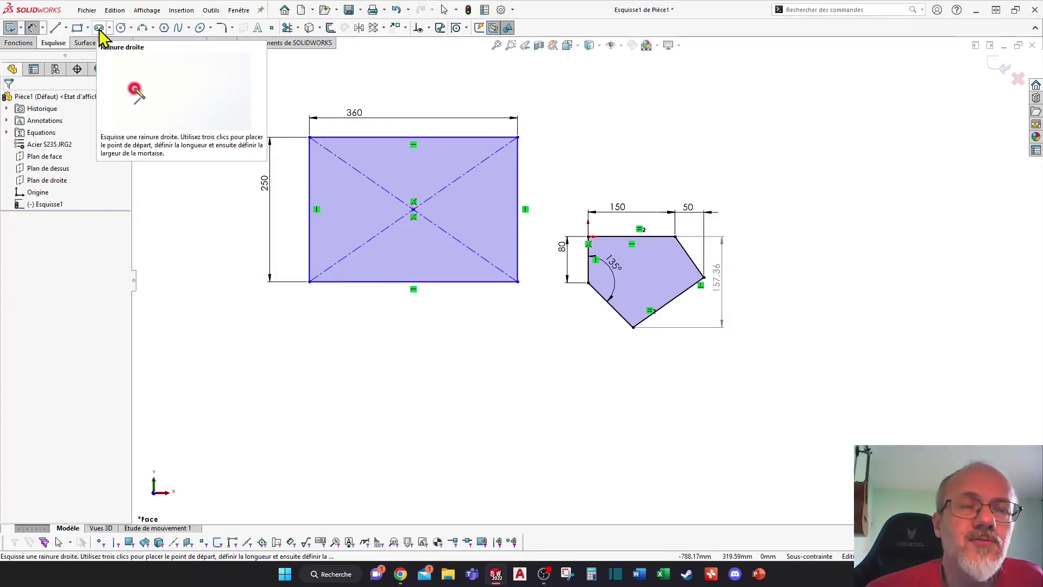
Sketch a sloping straight slot, about 153 mm between centres and 55 mm wide, above and to the right of the five-sided outline.
left_click(109, 28)
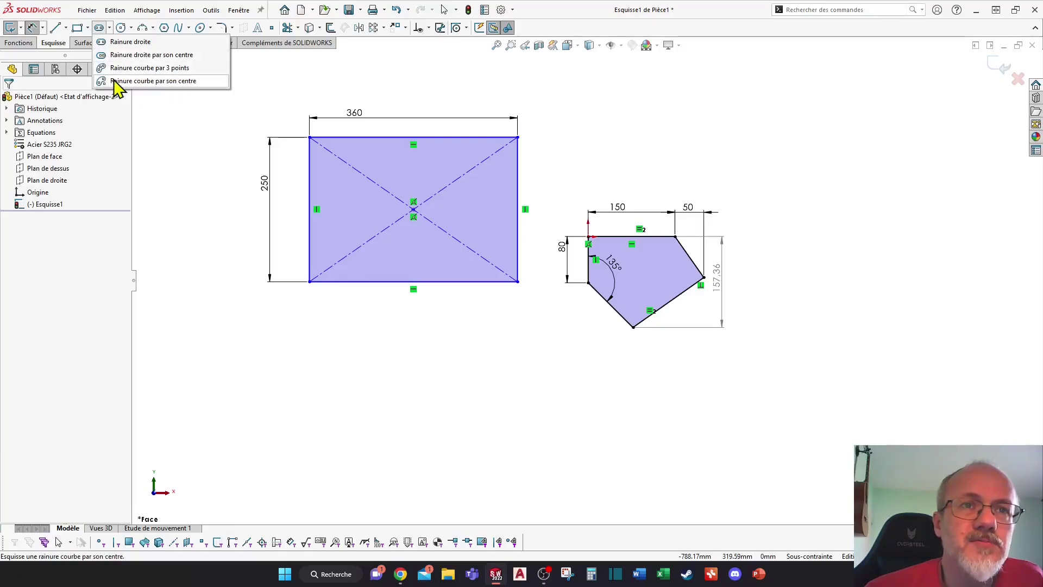
left_click(122, 44)
left_click(783, 129)
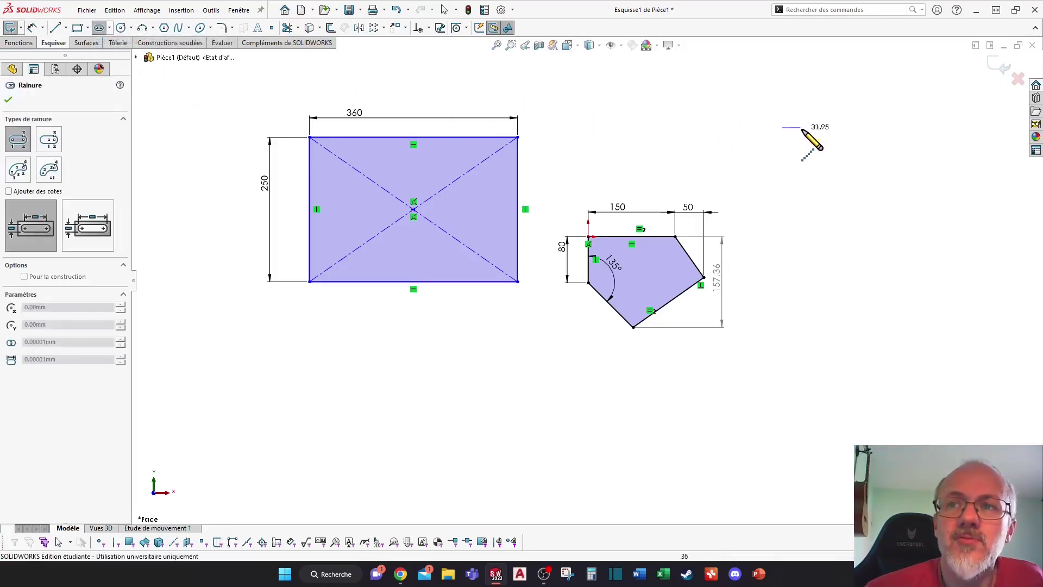
left_click(863, 166)
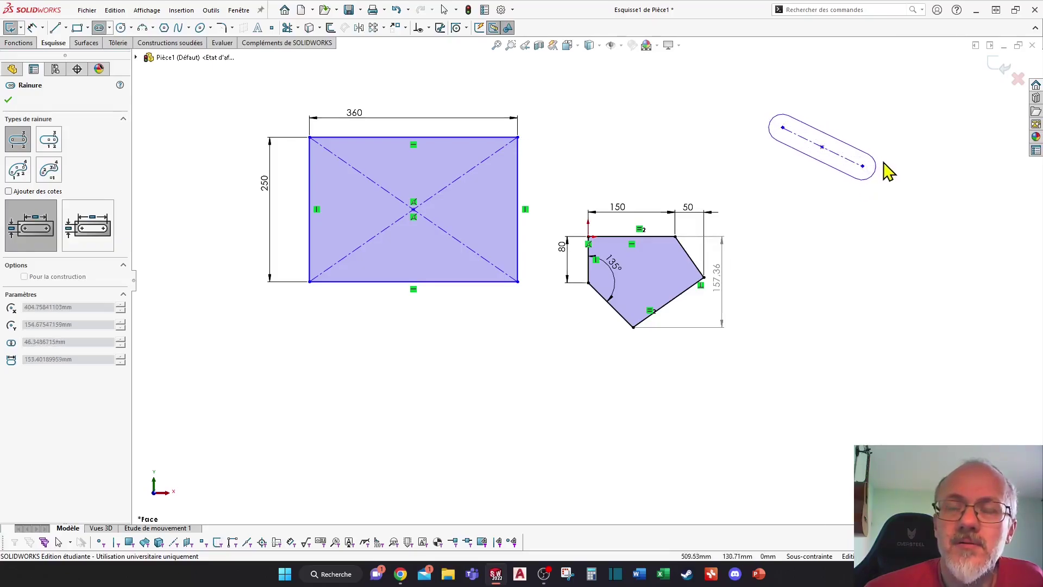
left_click(892, 172)
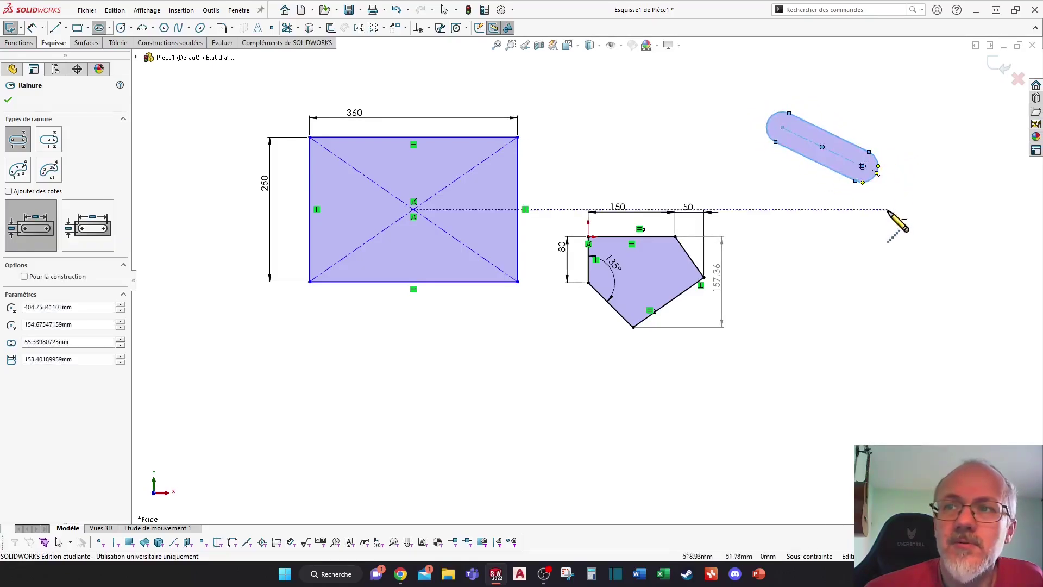
Dimension the radius of the slot's upper-left end arc at 25 mm and change it to 30 mm.
left_click(33, 27)
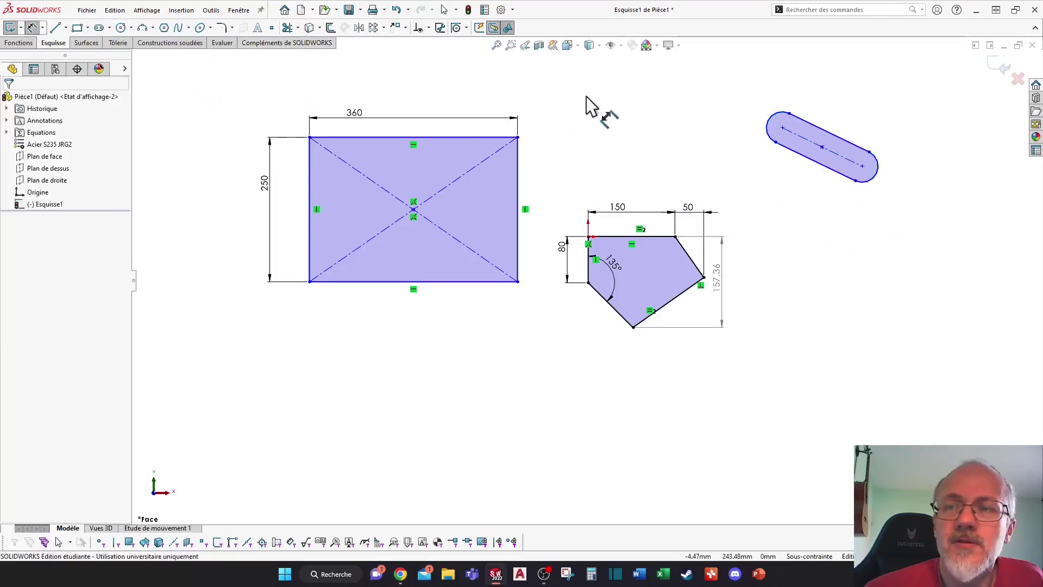
left_click(781, 120)
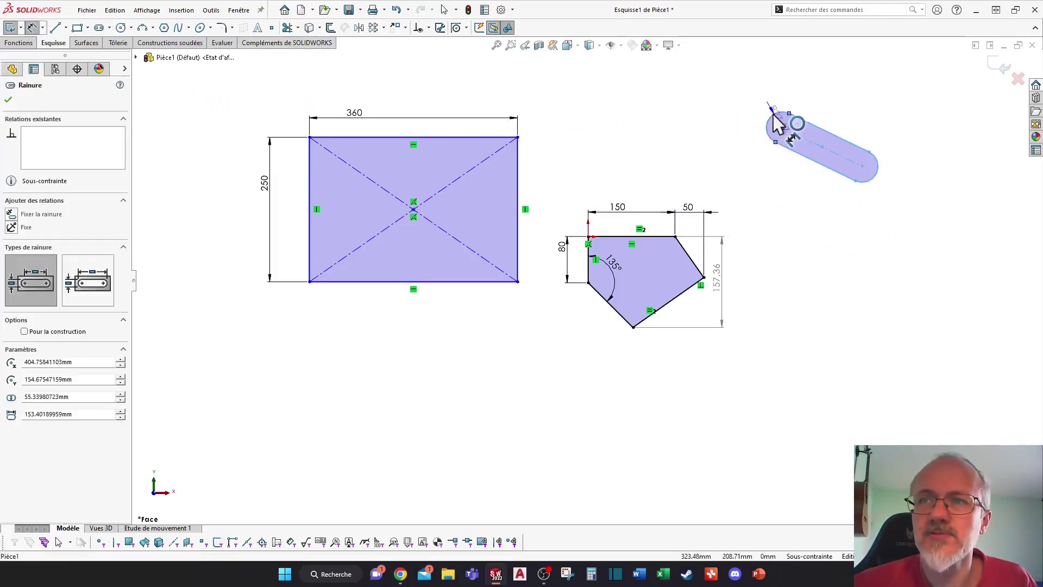
left_click(749, 104)
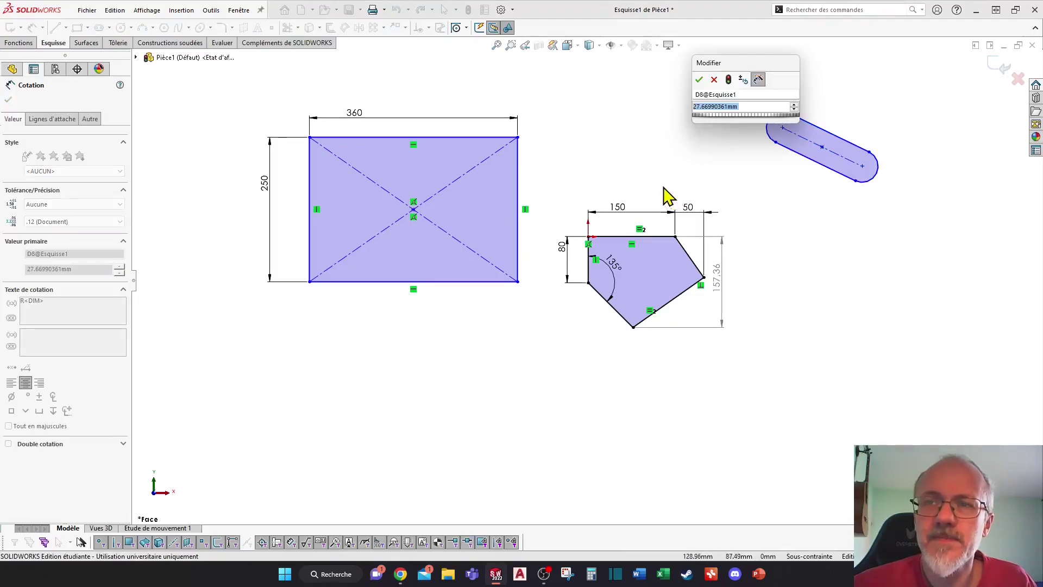
type("25")
key("Return")
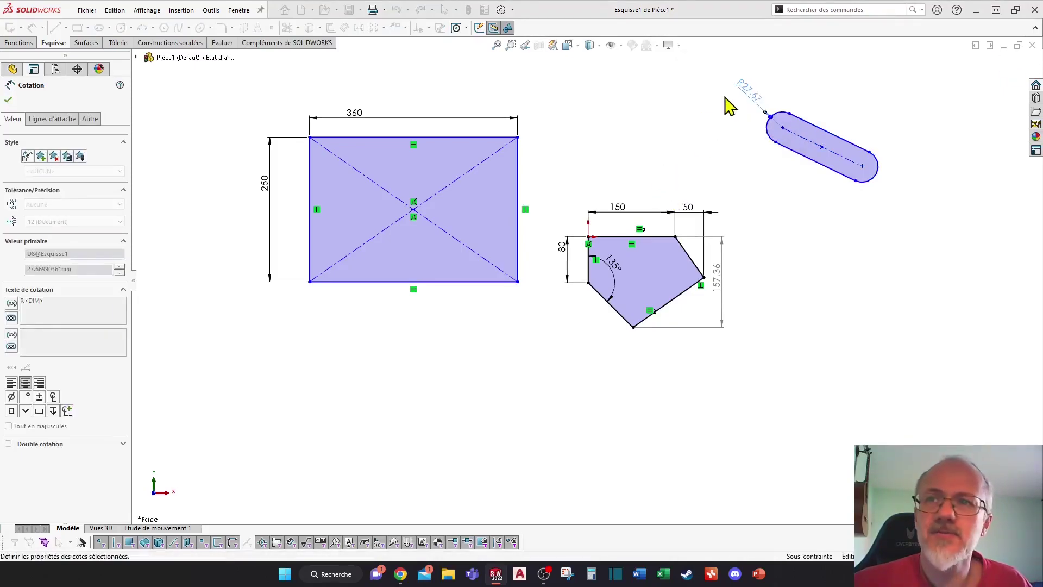
key("Escape")
left_click(761, 110)
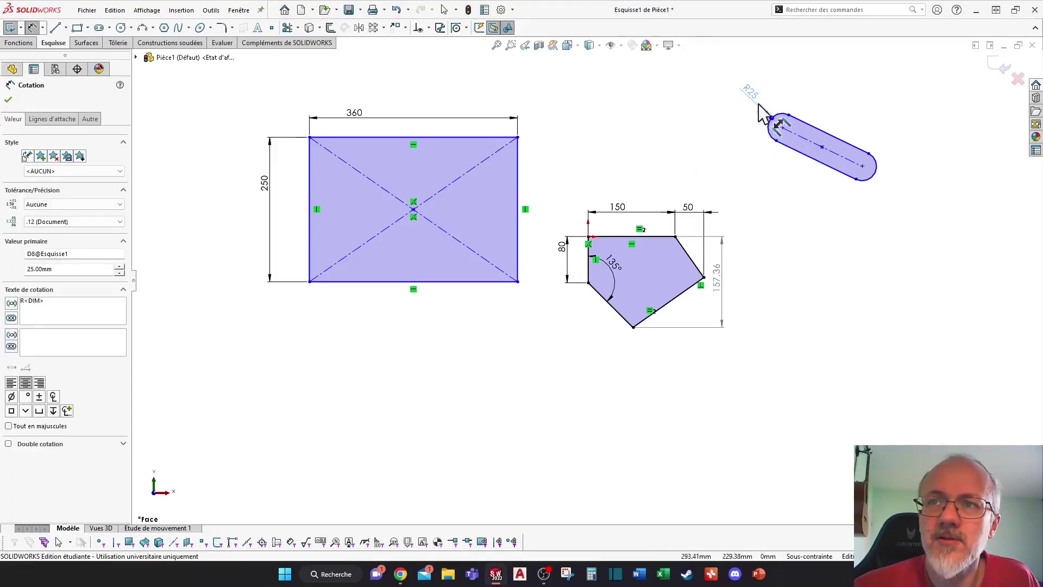
double_click(754, 98)
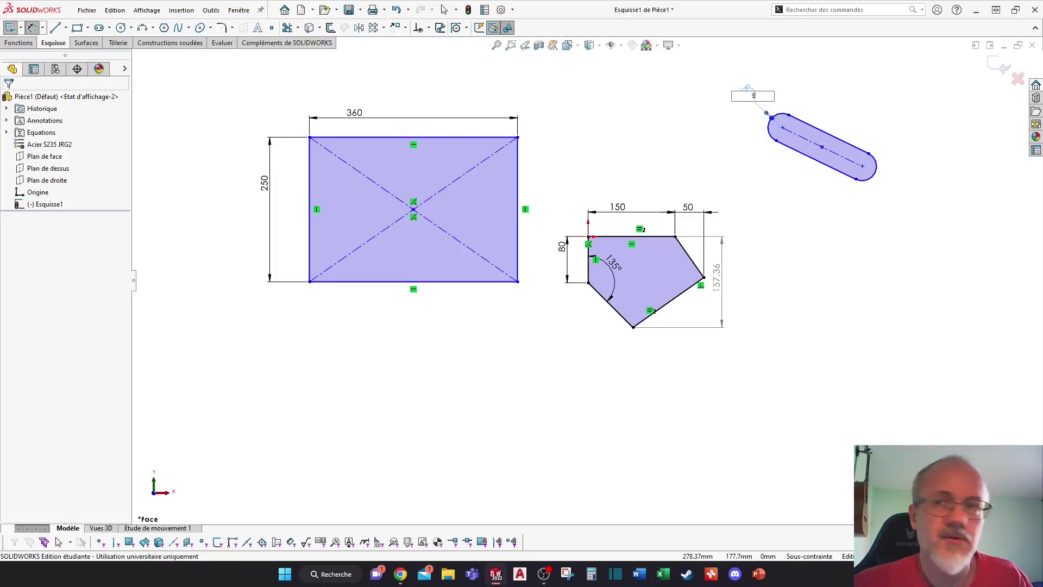
key("Return")
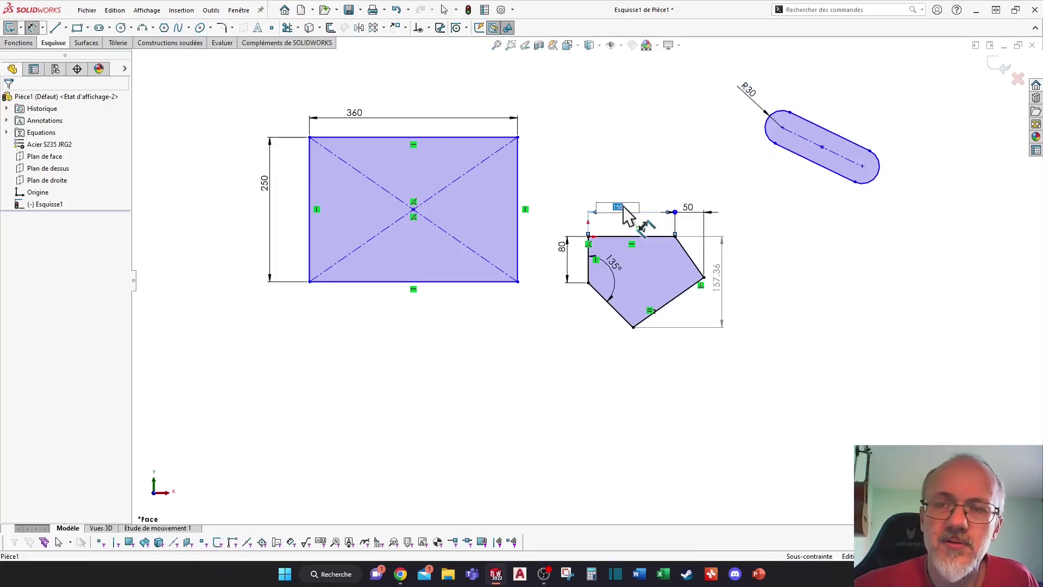
double_click(692, 212)
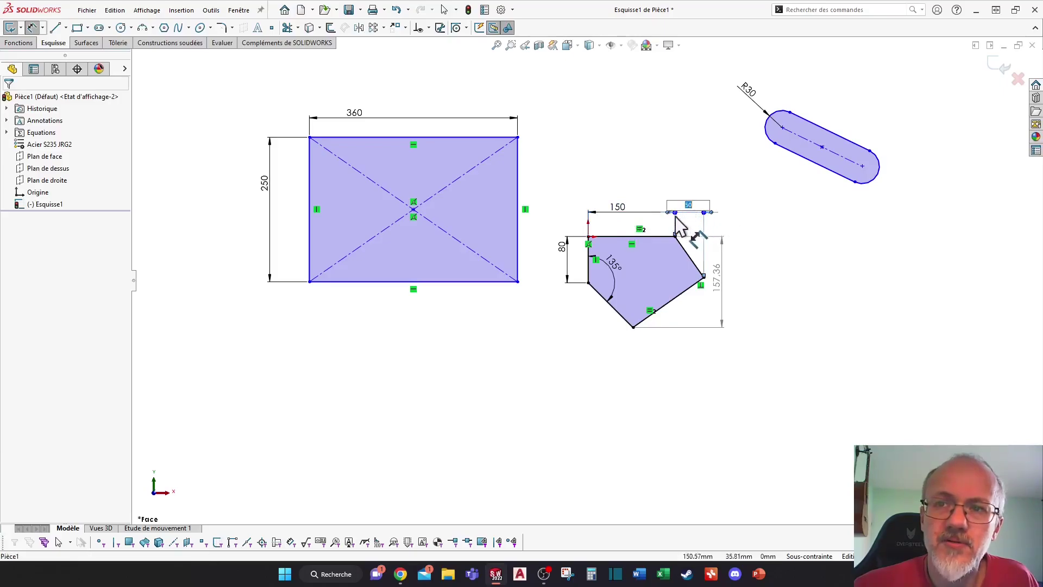
key("Return")
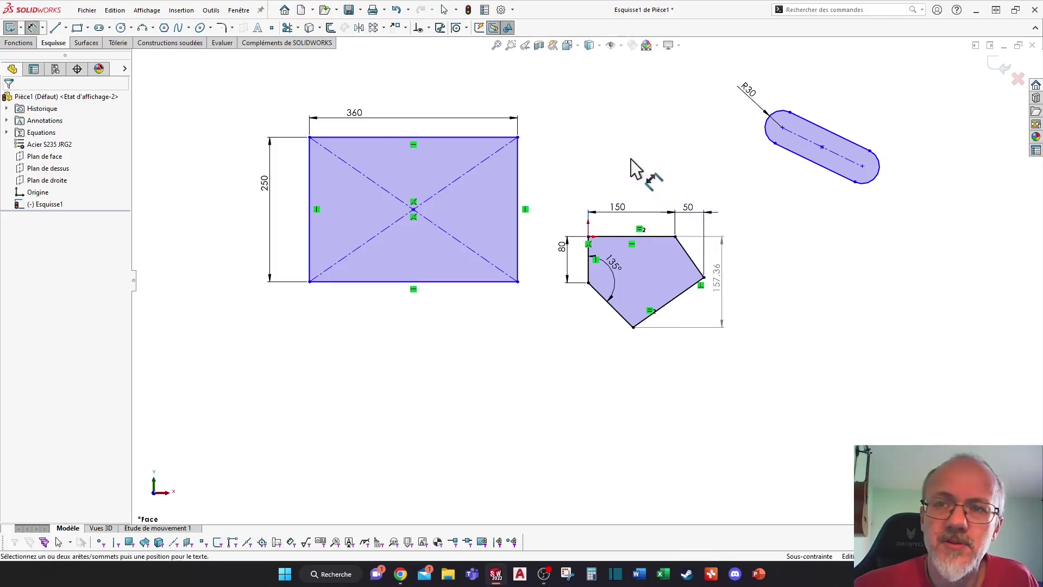
left_click(645, 211)
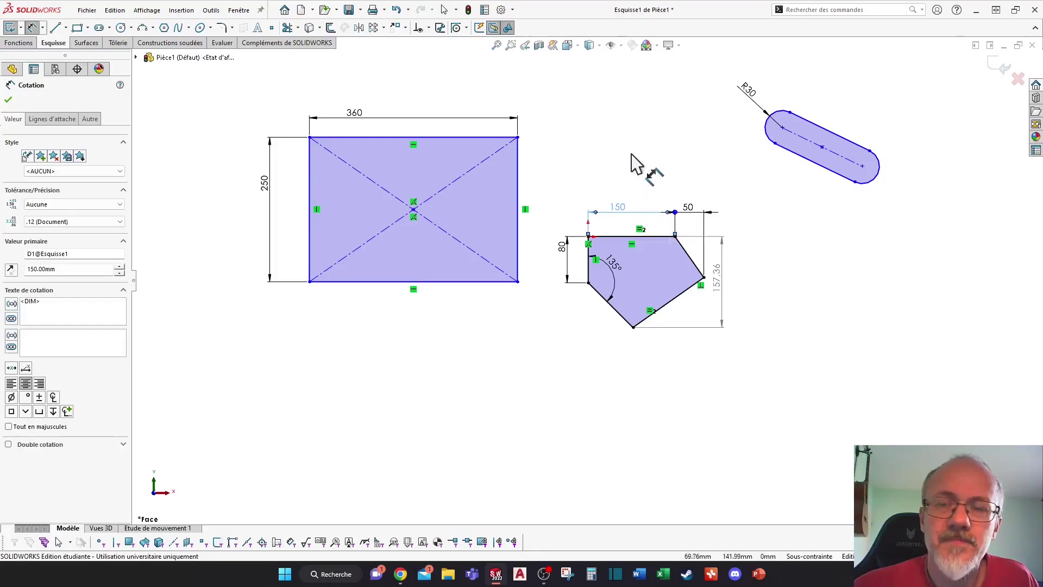
double_click(697, 213)
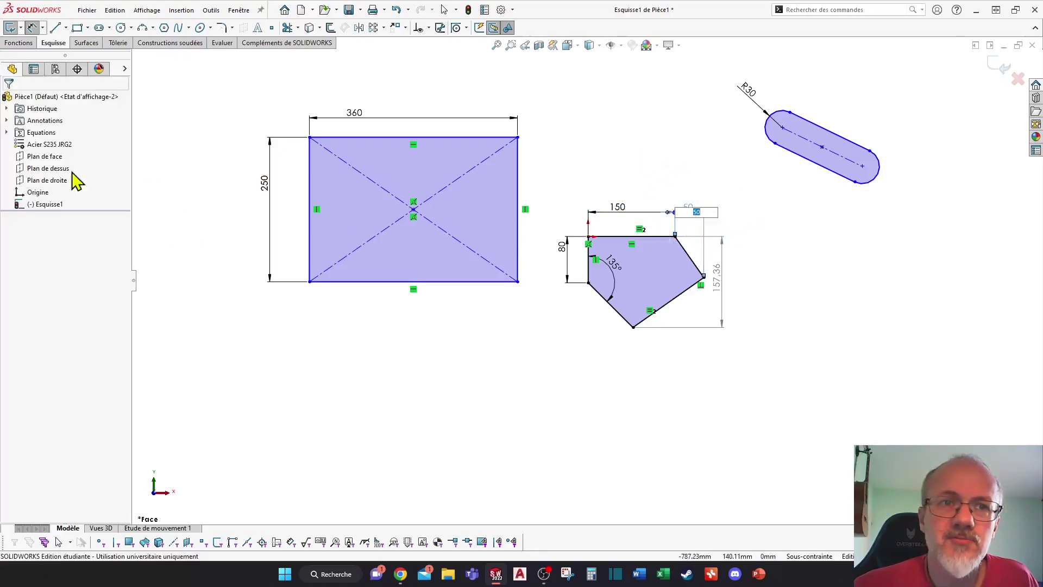
key("Return")
Change the display of the slot's end radius dimension to a diameter.
left_click(749, 90)
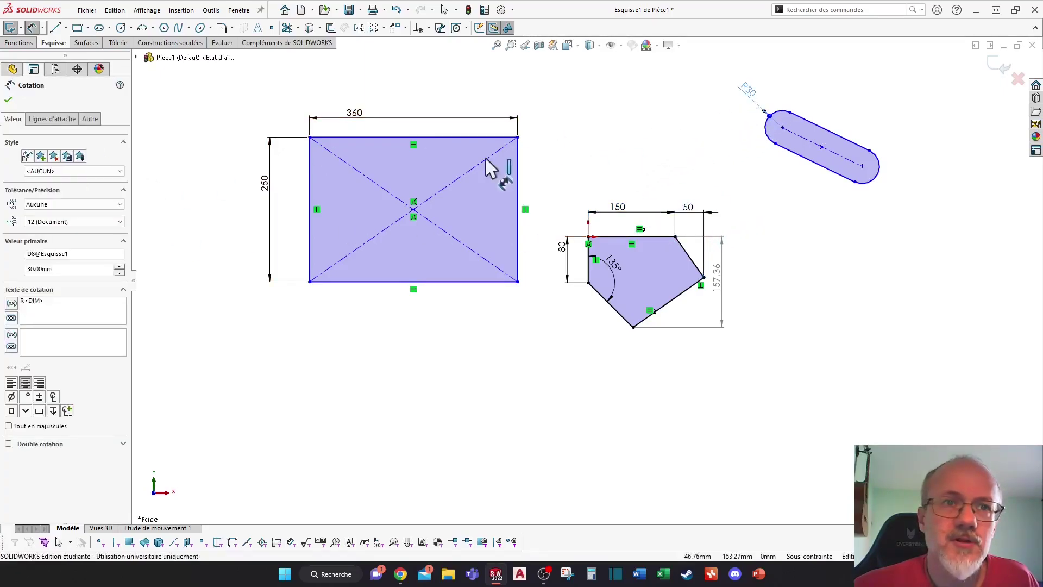
left_click(52, 119)
left_click(46, 191)
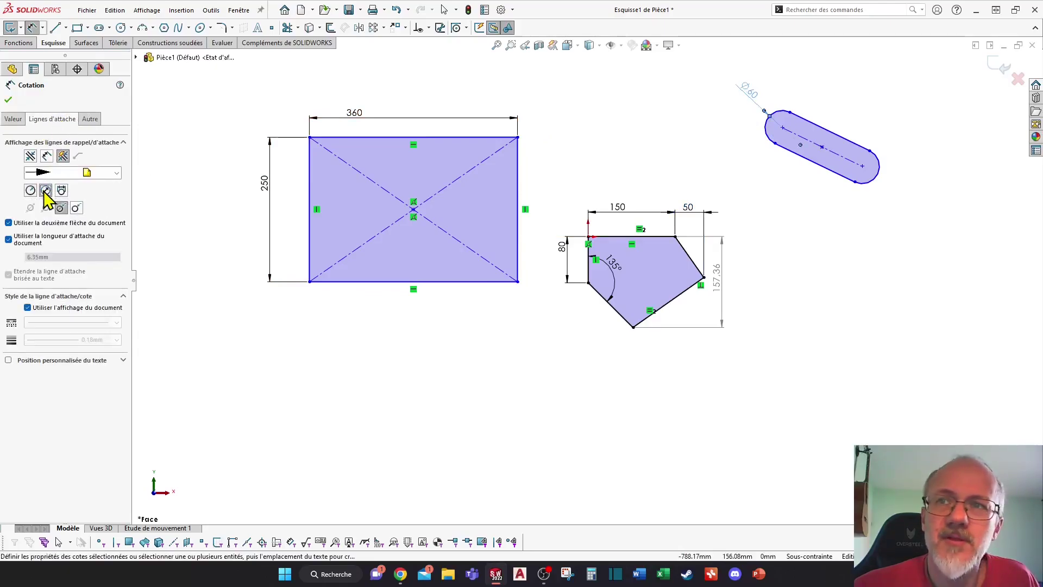
left_click(608, 117)
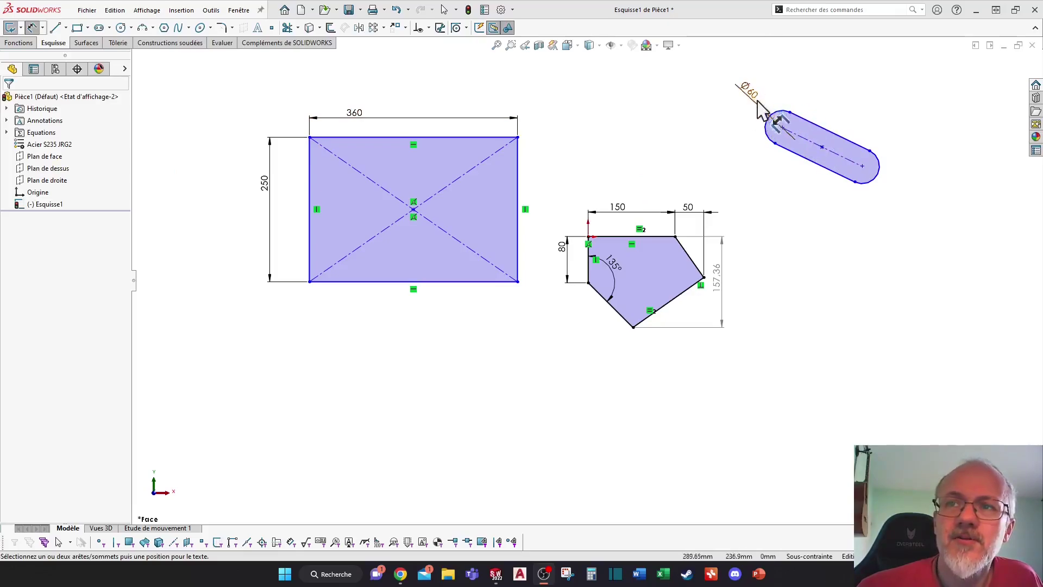
Add an aligned dimension to the slot's upper straight edge and set its length to 120 mm.
left_click(828, 135)
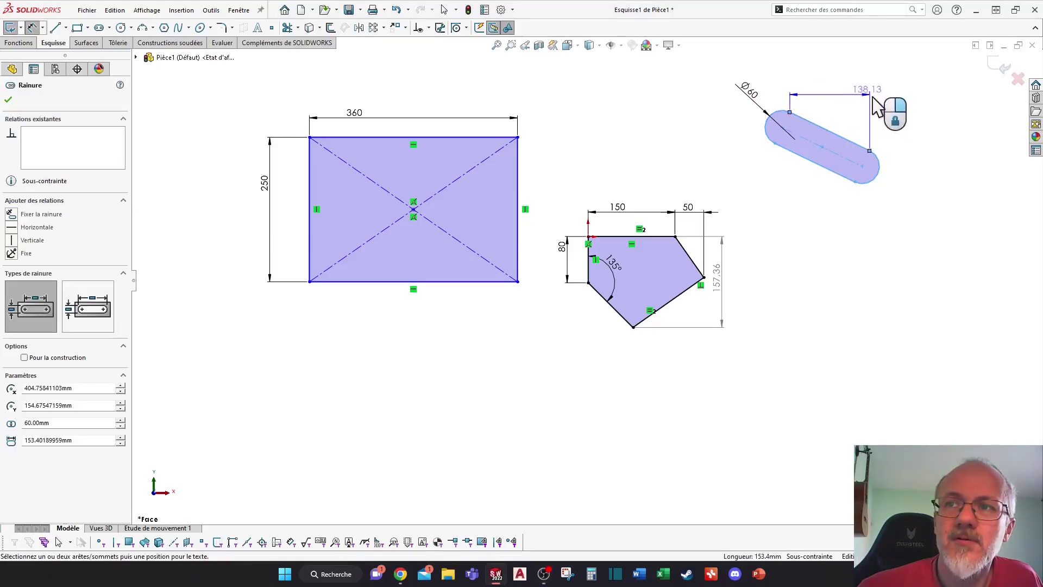
left_click(839, 115)
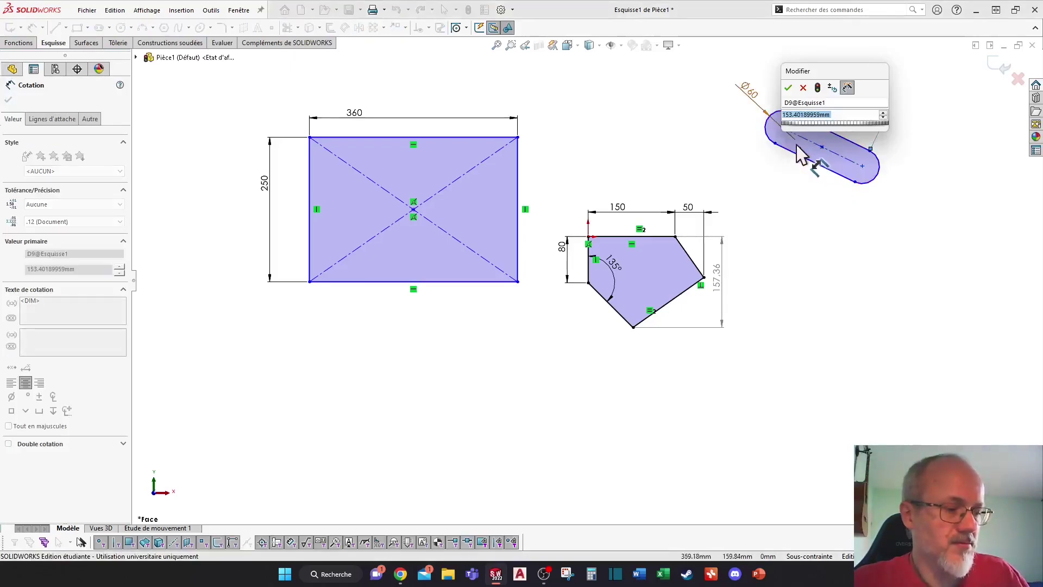
type("120")
key("Return")
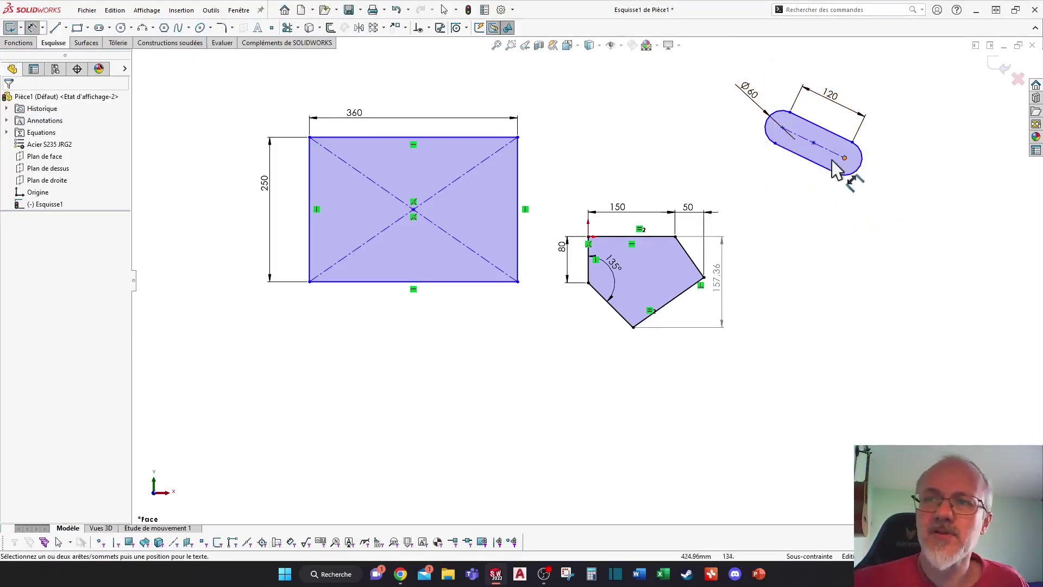
key("Escape")
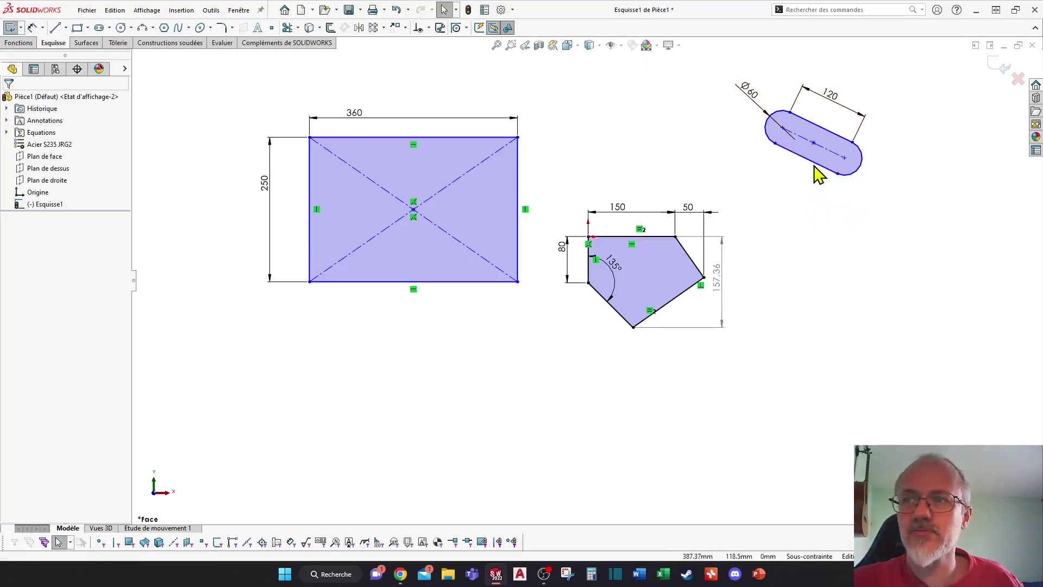
Try moving the slot so that its centre lies on the sketch origin, and undo the move.
left_click_drag(815, 154, 617, 260)
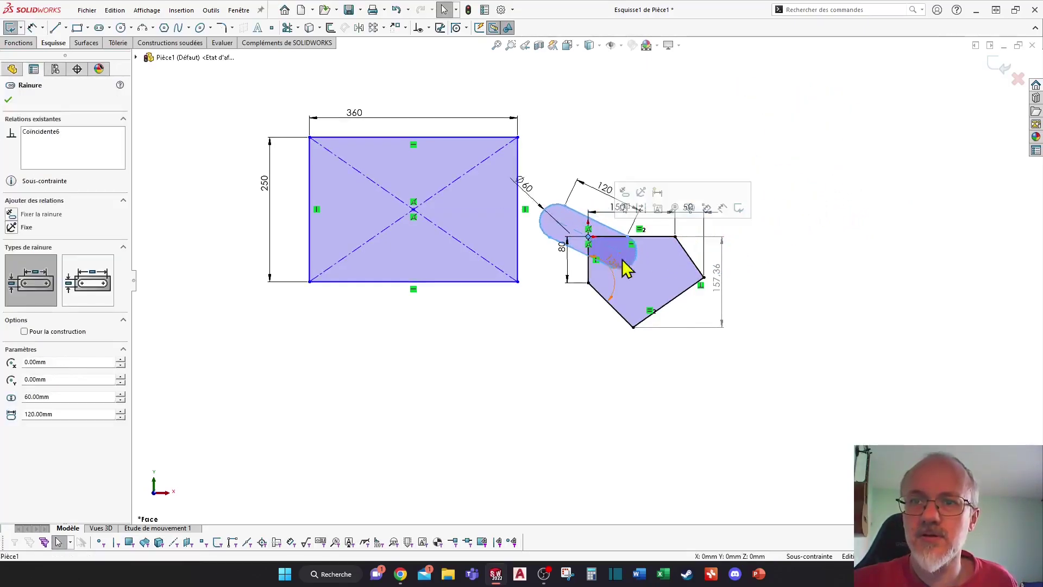
left_click(612, 158)
left_click_drag(567, 204, 561, 175)
key("ctrl+z")
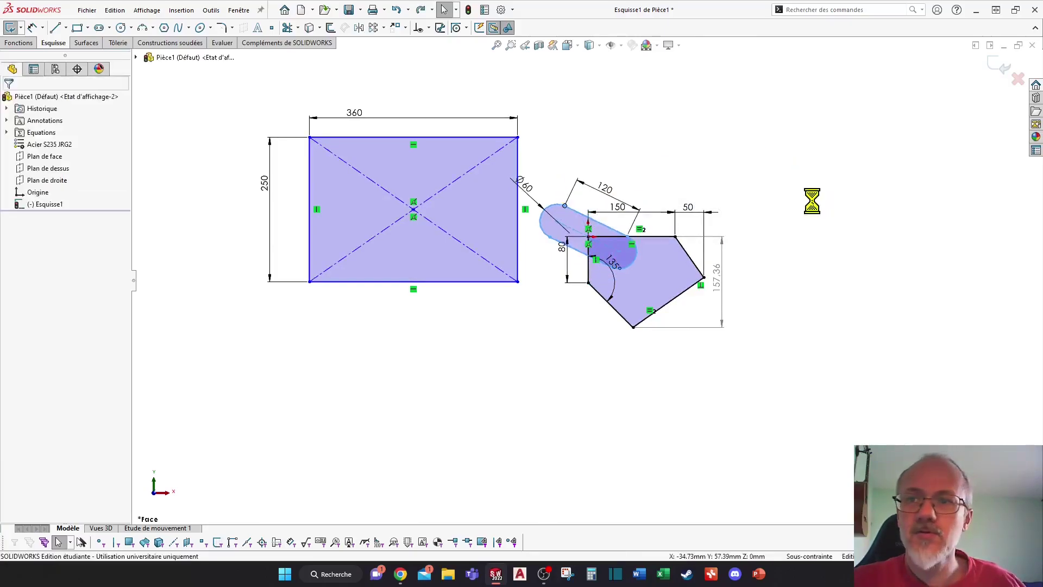
key("ctrl+z")
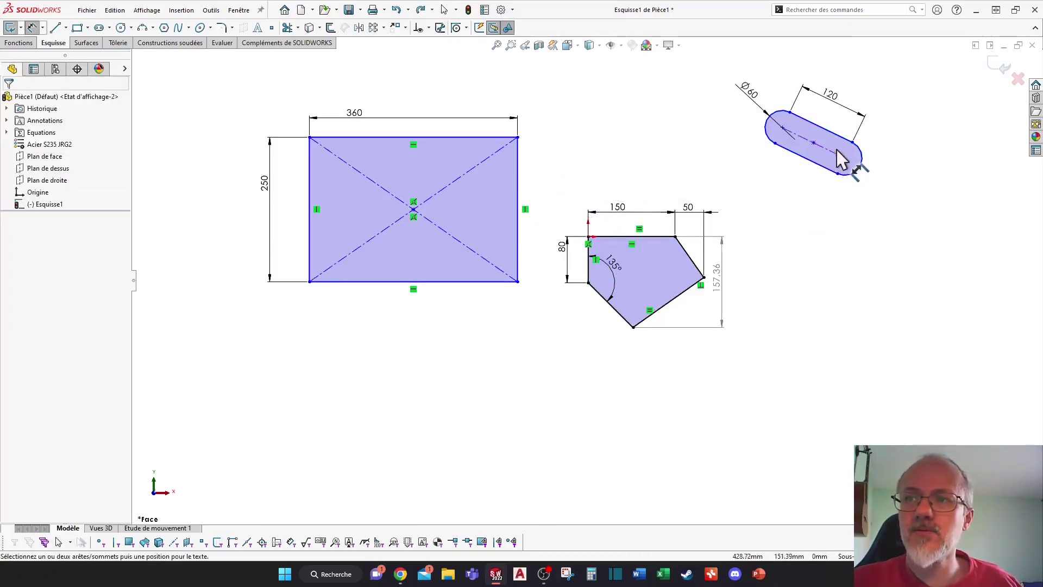
Draw a horizontal construction line about 166 mm long from the slot's centre point towards the right.
key("l")
key("Escape")
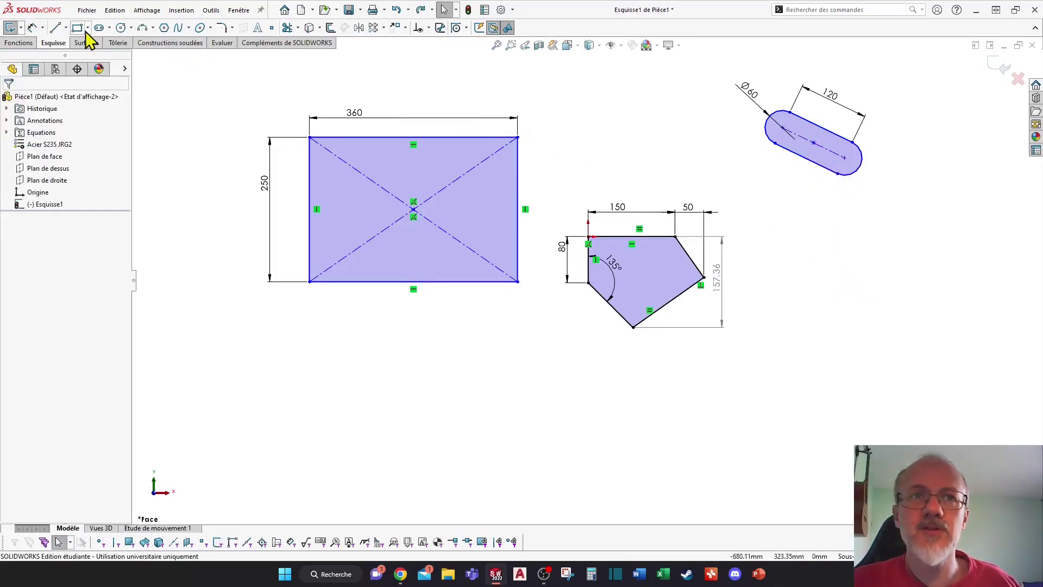
left_click(65, 28)
left_click(90, 54)
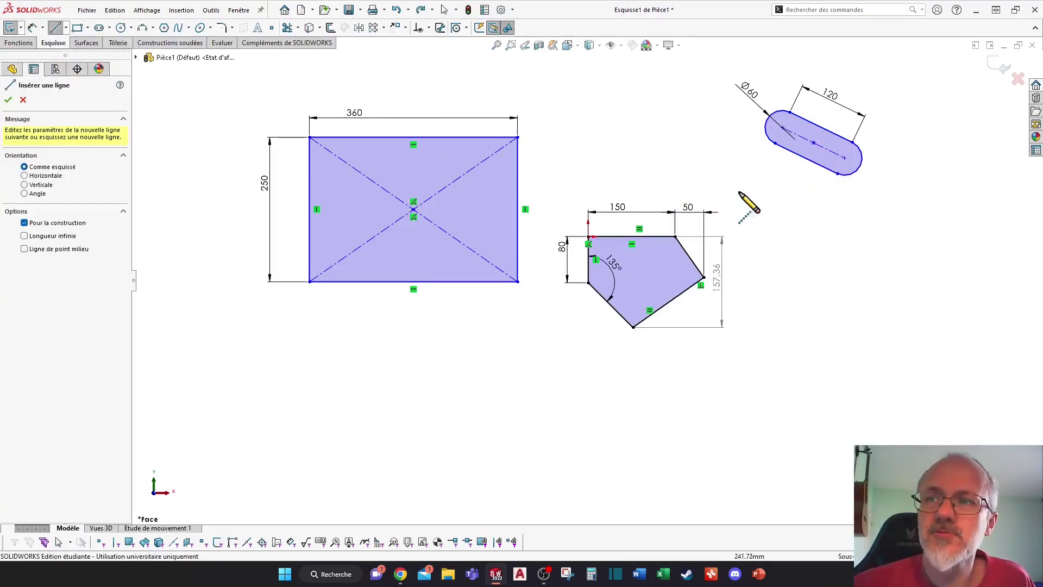
left_click(813, 143)
left_click(910, 143)
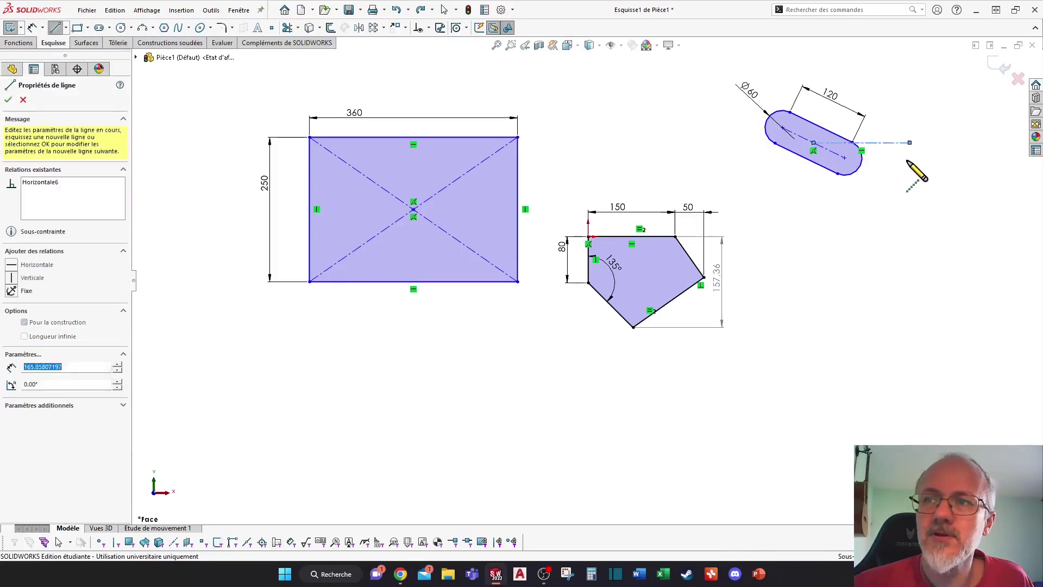
key("Escape")
Dimension the angle between the horizontal construction line and the slot, and set it to 25°.
right_click_drag(883, 237, 880, 166)
left_click(883, 143)
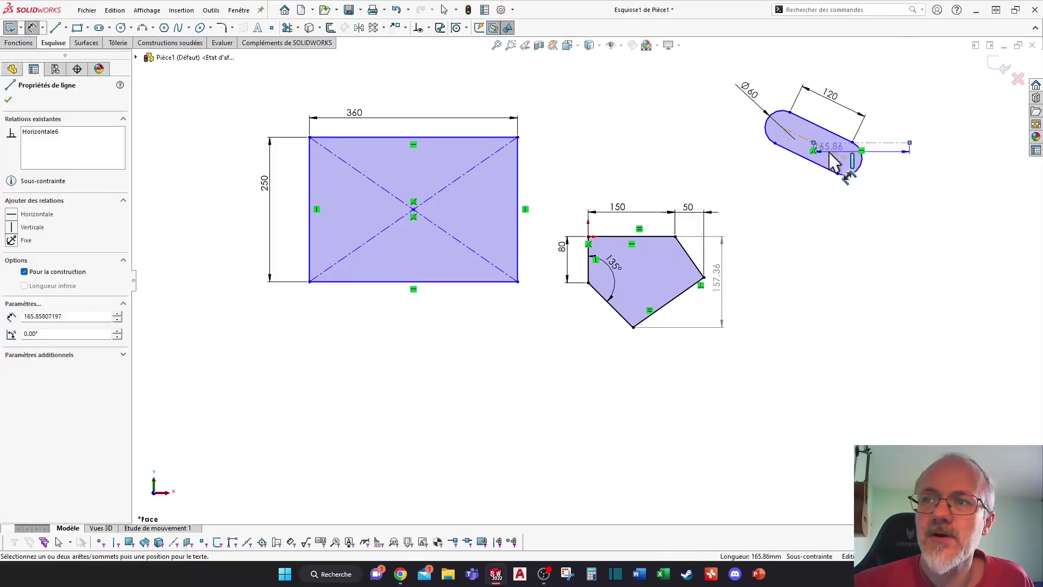
left_click(834, 161)
left_click(899, 229)
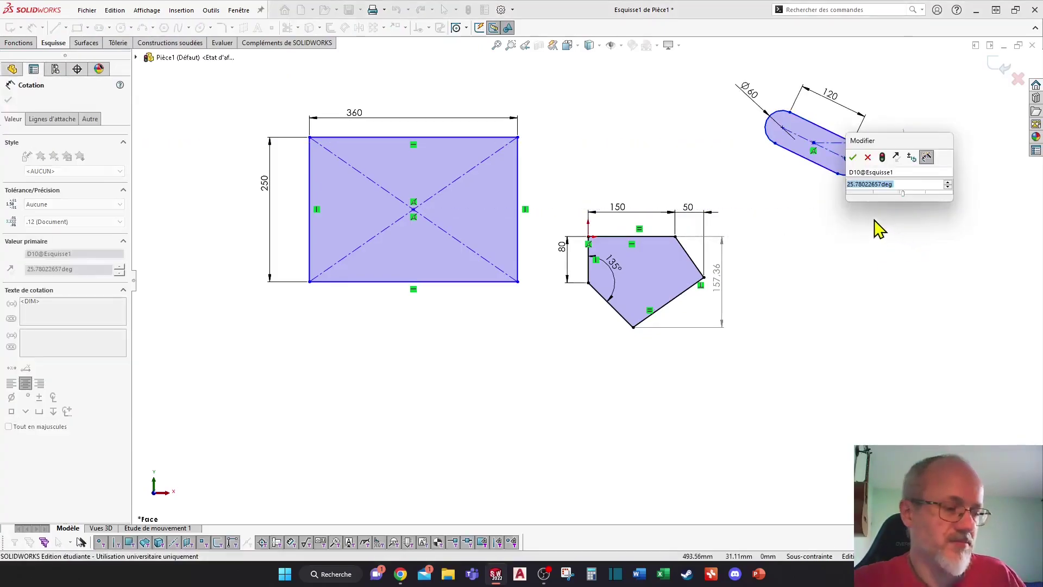
type("25")
key("Return")
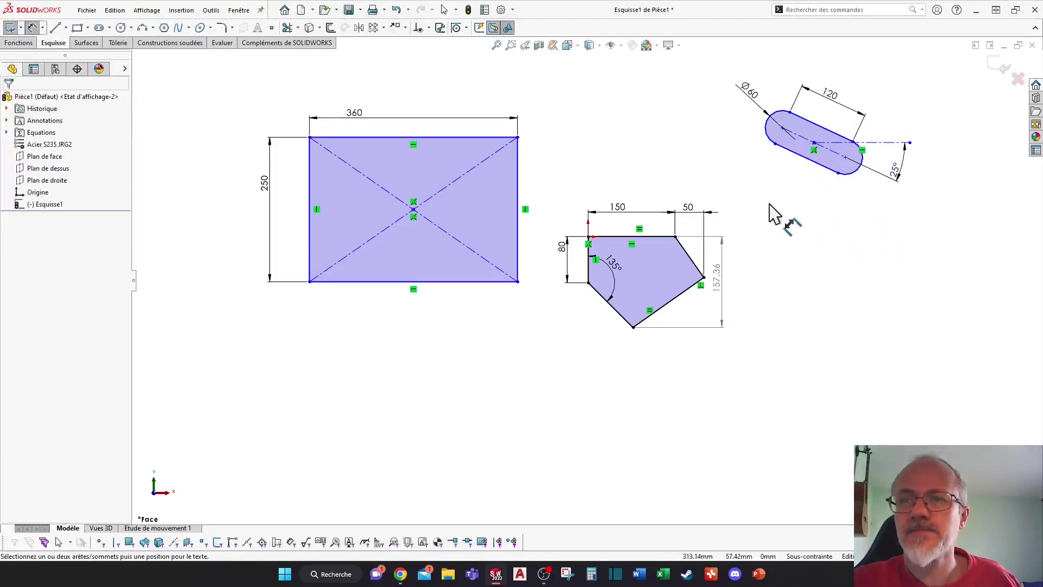
key("Escape")
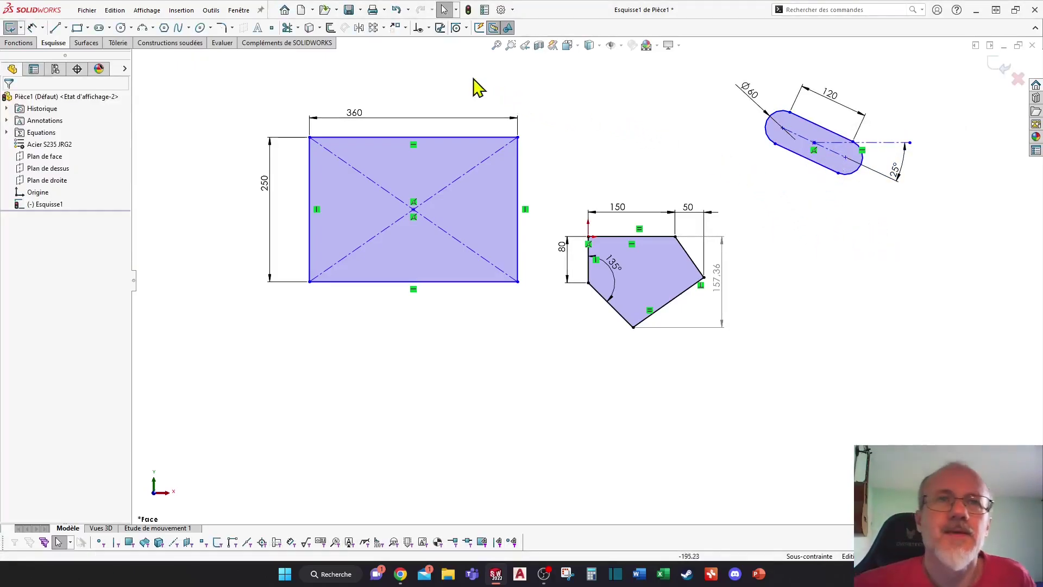
Draw a centre-point circle with a radius of about 69 mm at the rectangle's centre point.
left_click(131, 27)
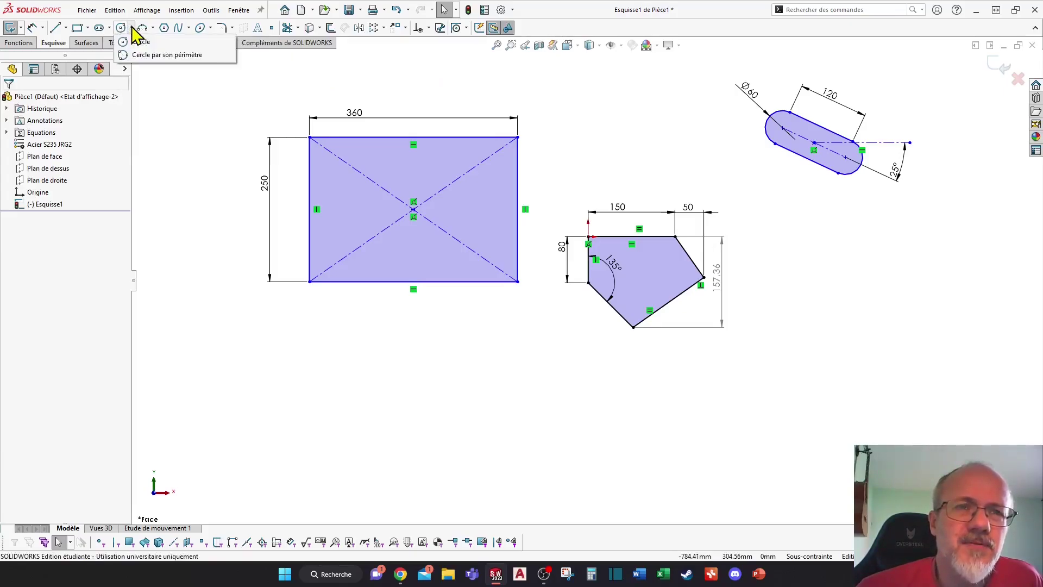
left_click(141, 42)
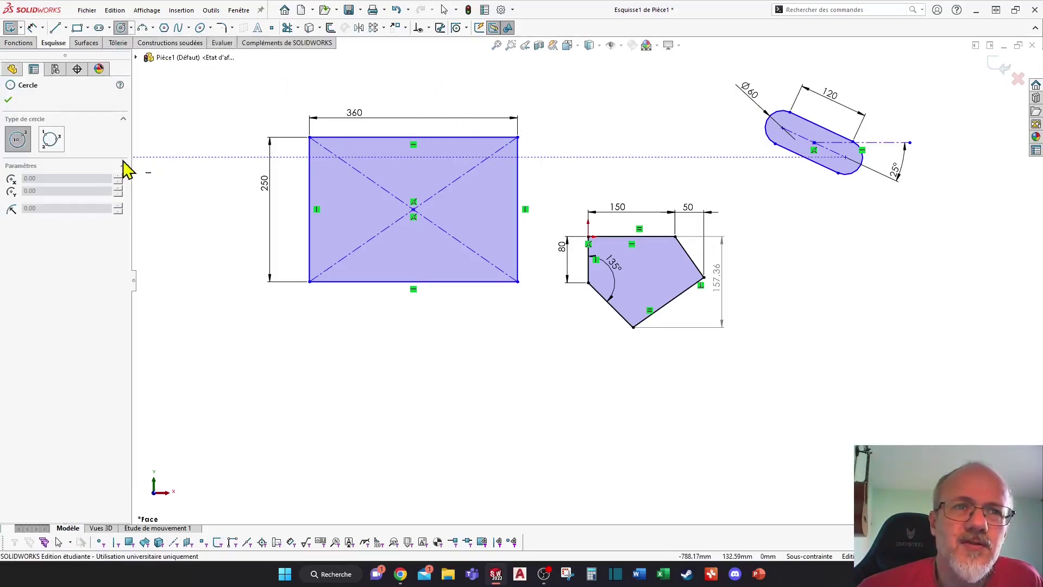
left_click(51, 141)
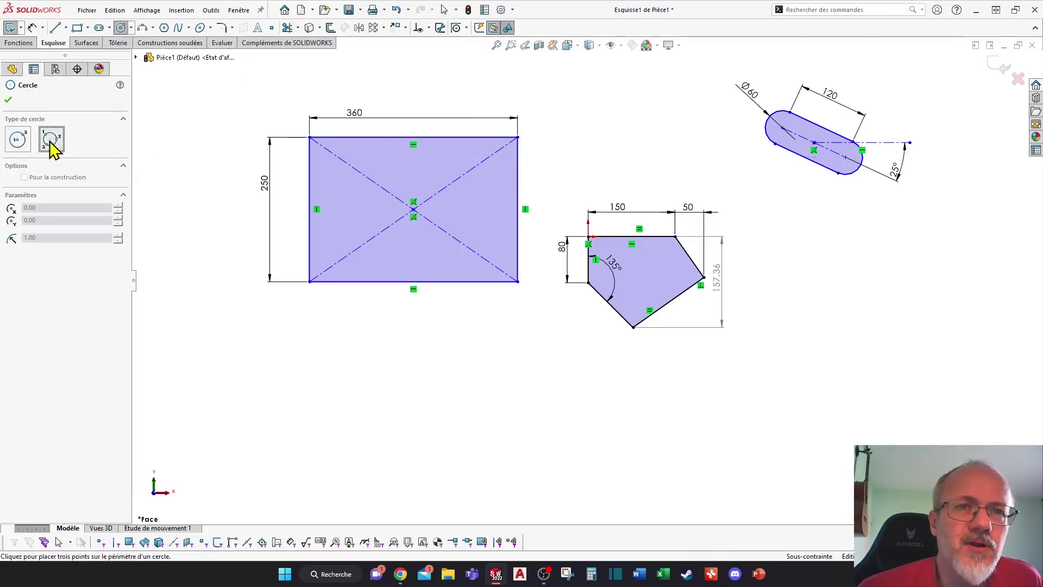
left_click(25, 142)
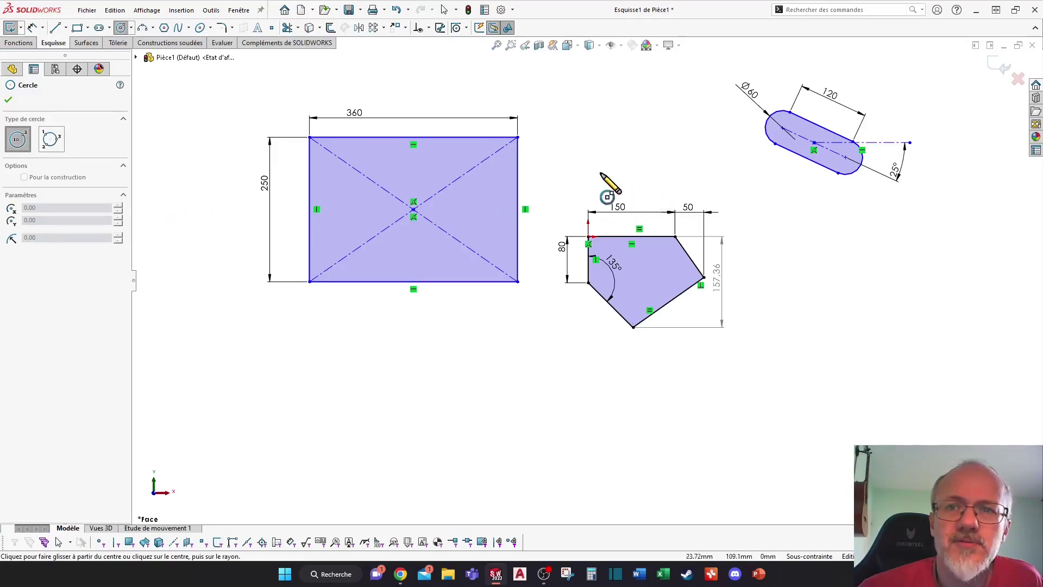
left_click(413, 209)
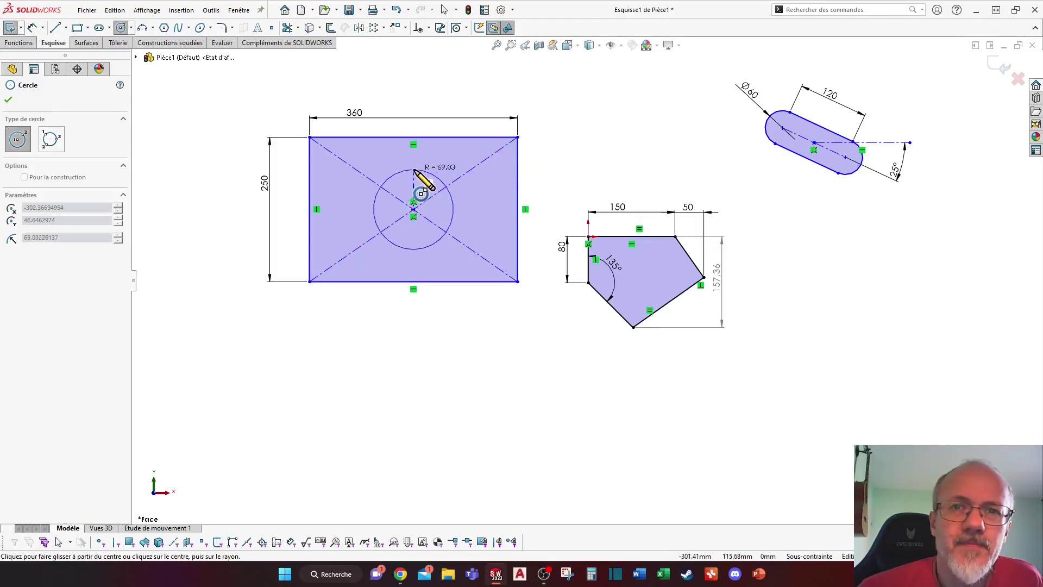
left_click(434, 176)
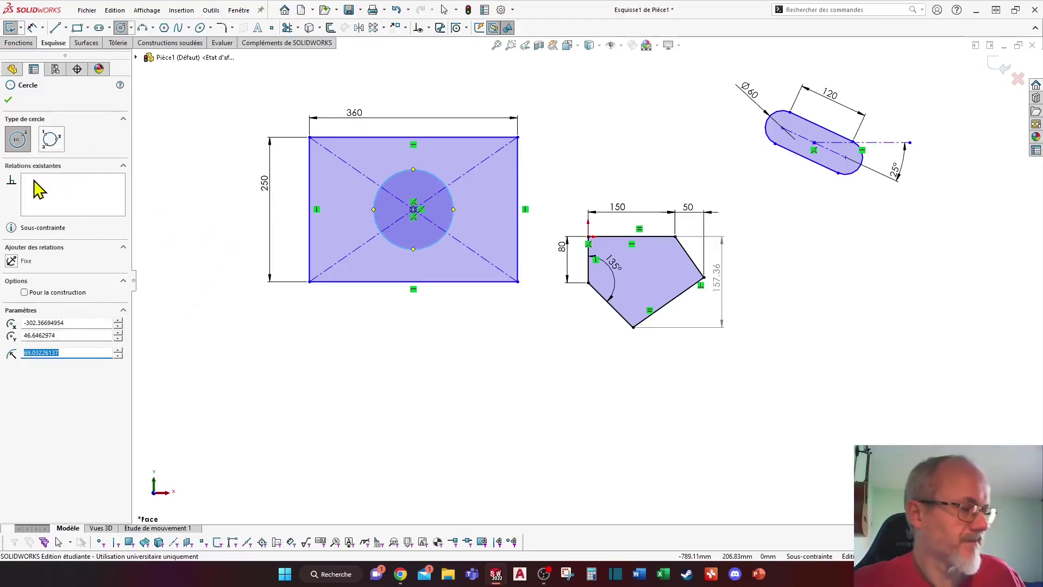
key("Escape")
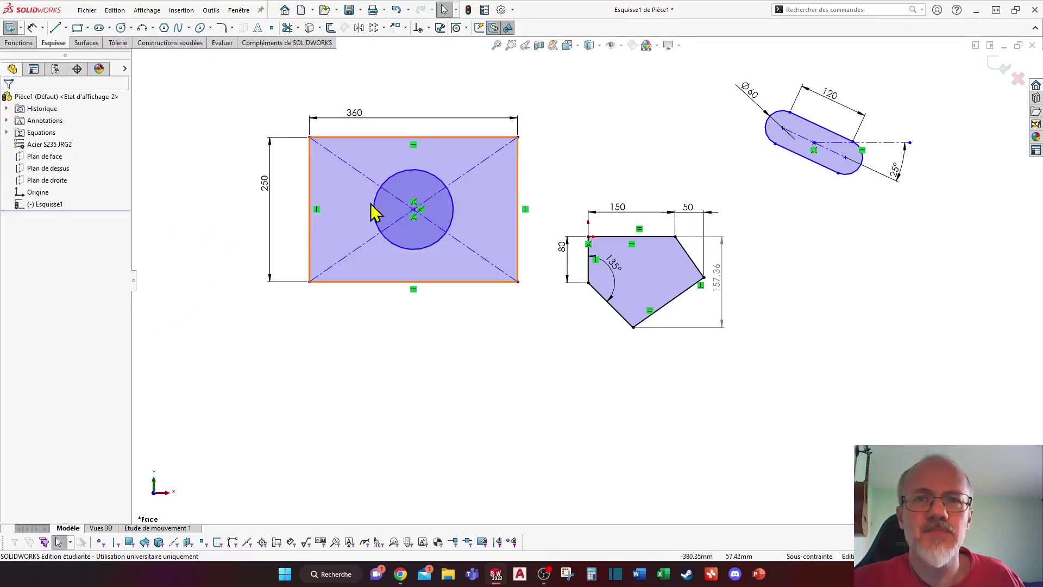
Set the radius of the circle inside the rectangle to 80 mm.
left_click(415, 177)
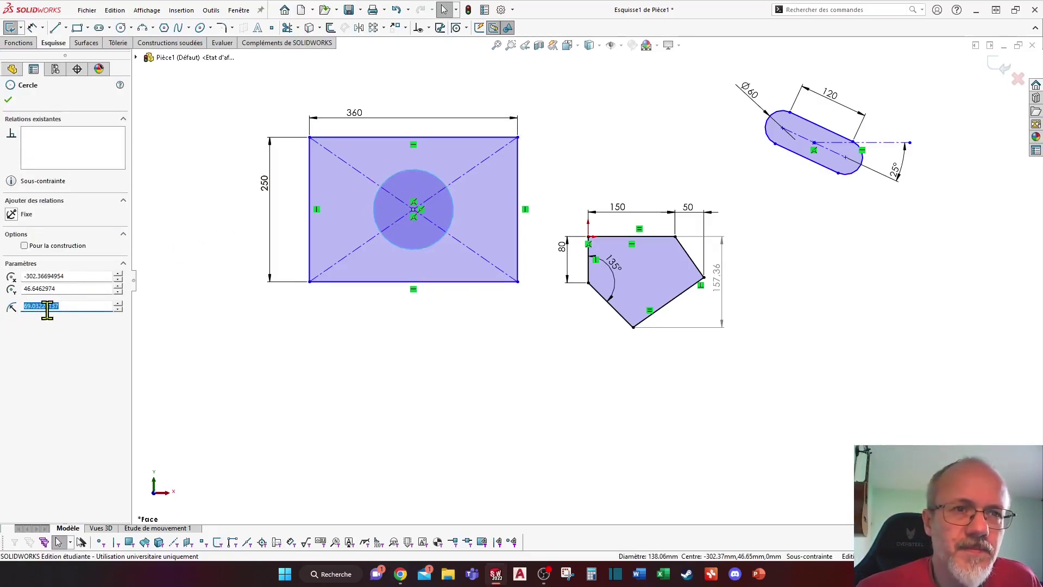
left_click(78, 308)
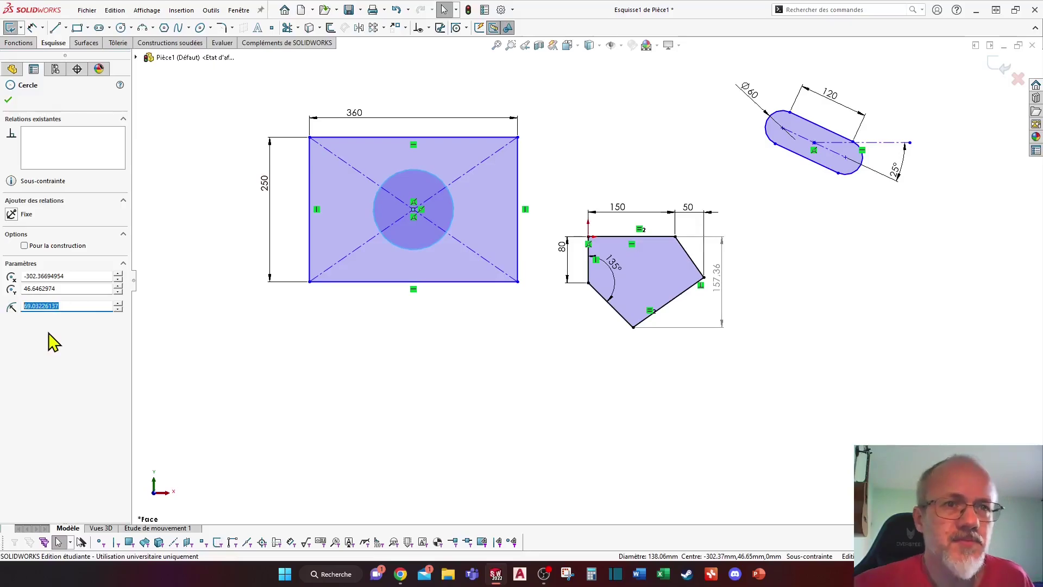
type("80")
key("Return")
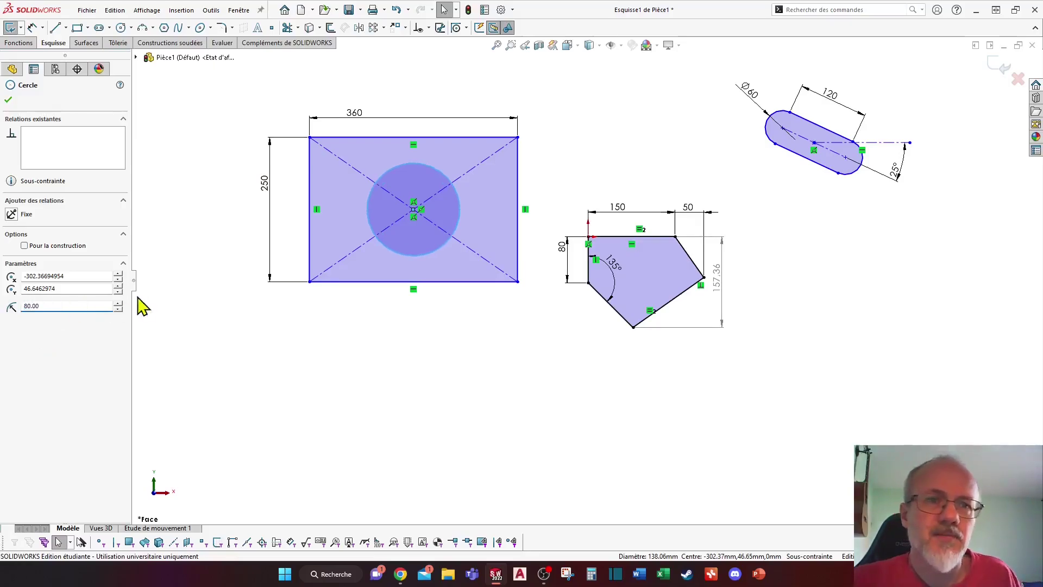
left_click(202, 302)
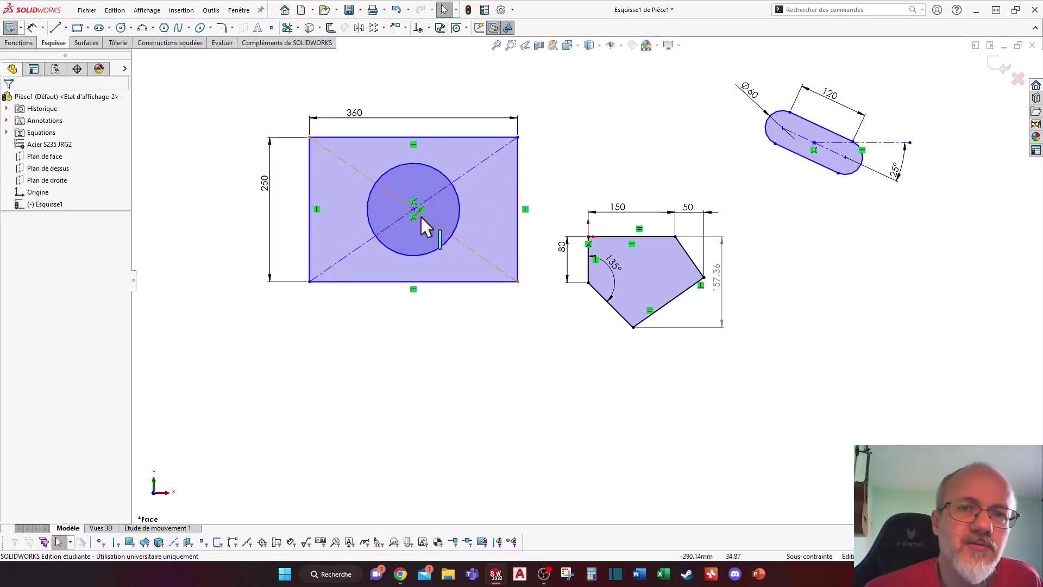
Delete the five-sided profile and move the rectangle with its circle so that their shared centre lies on the sketch origin.
left_click_drag(415, 210, 370, 201)
left_click(542, 199)
left_click_drag(541, 189, 756, 355)
key("Delete")
mouse_move(369, 201)
left_mouse_down()
mouse_move(489, 233)
mouse_move(589, 237)
left_mouse_up()
left_click(646, 374)
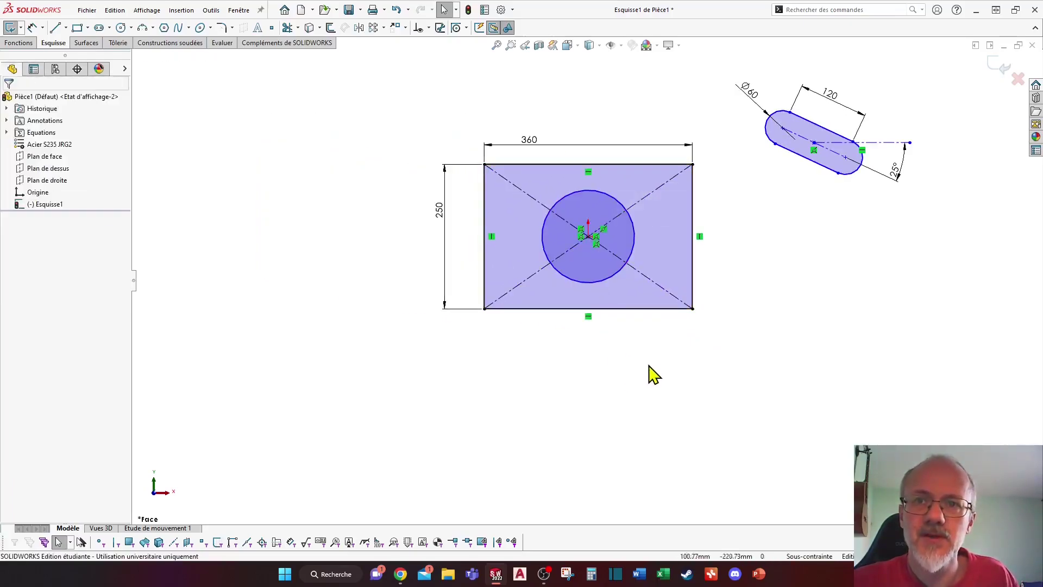
Add a diameter dimension to the circle inside the rectangle and set it to 80 mm.
left_click(590, 191)
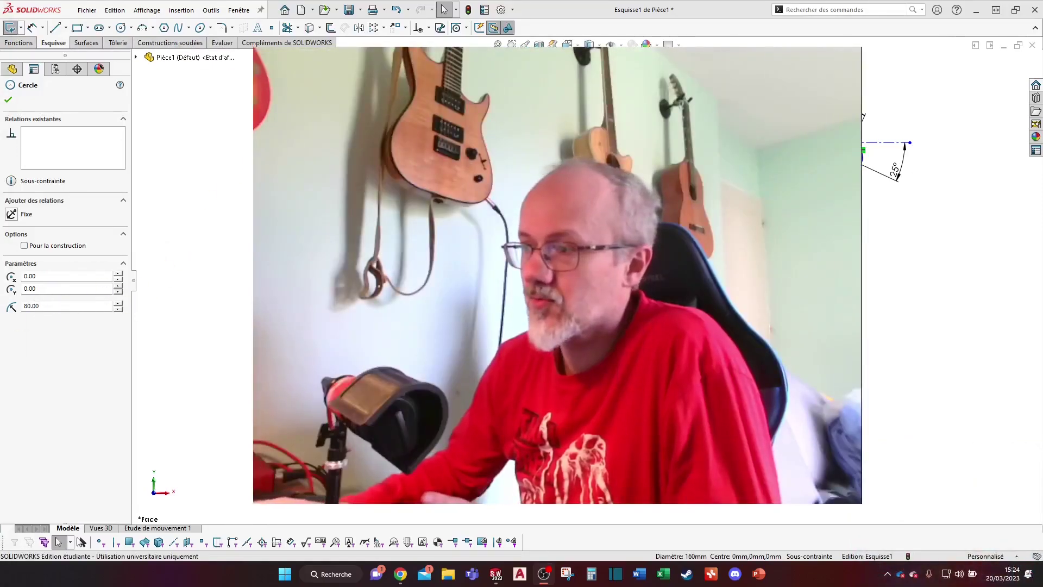
key("Escape")
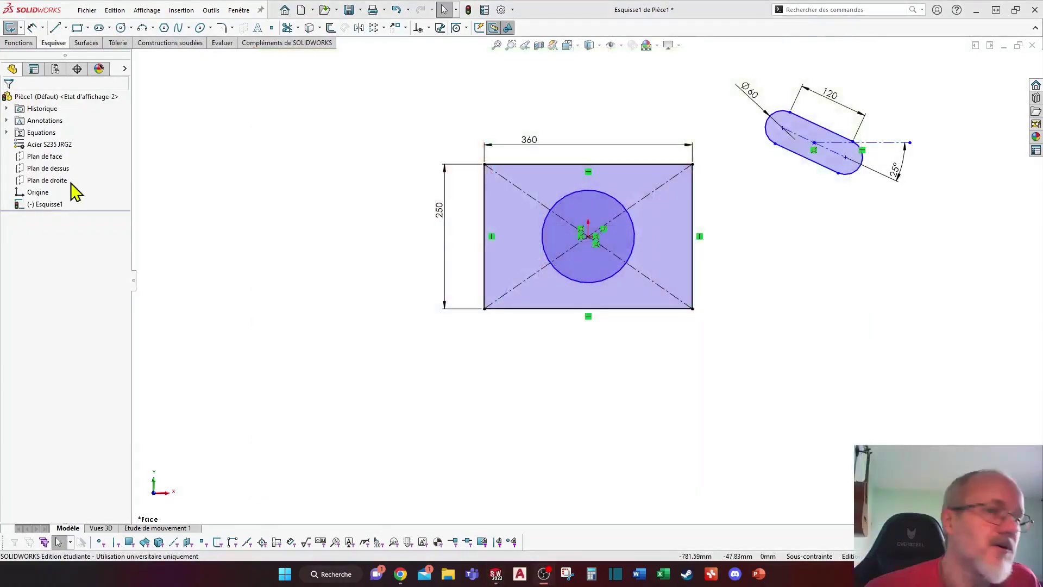
left_click(543, 242)
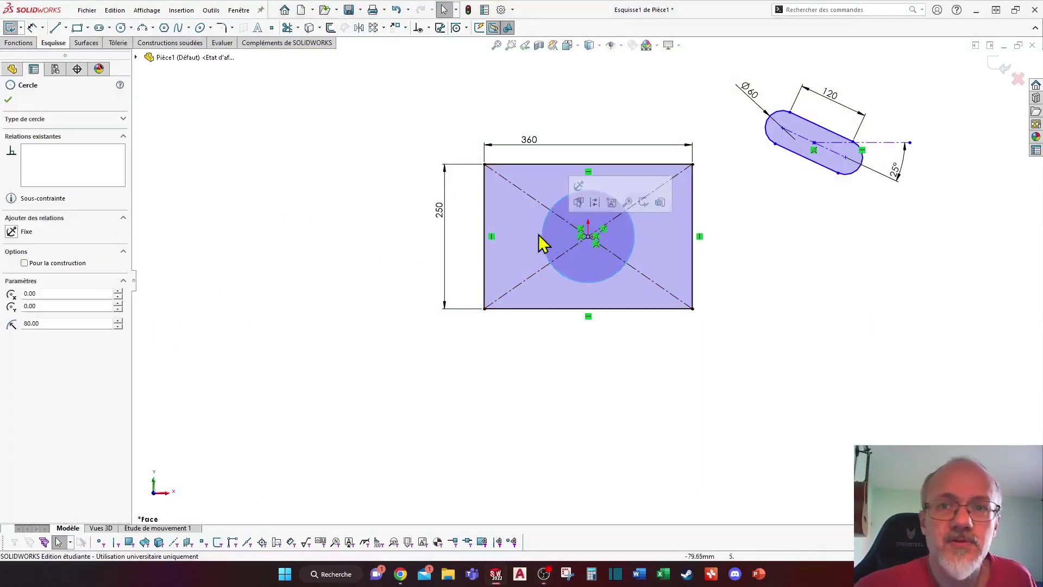
left_click(579, 411)
left_click(32, 27)
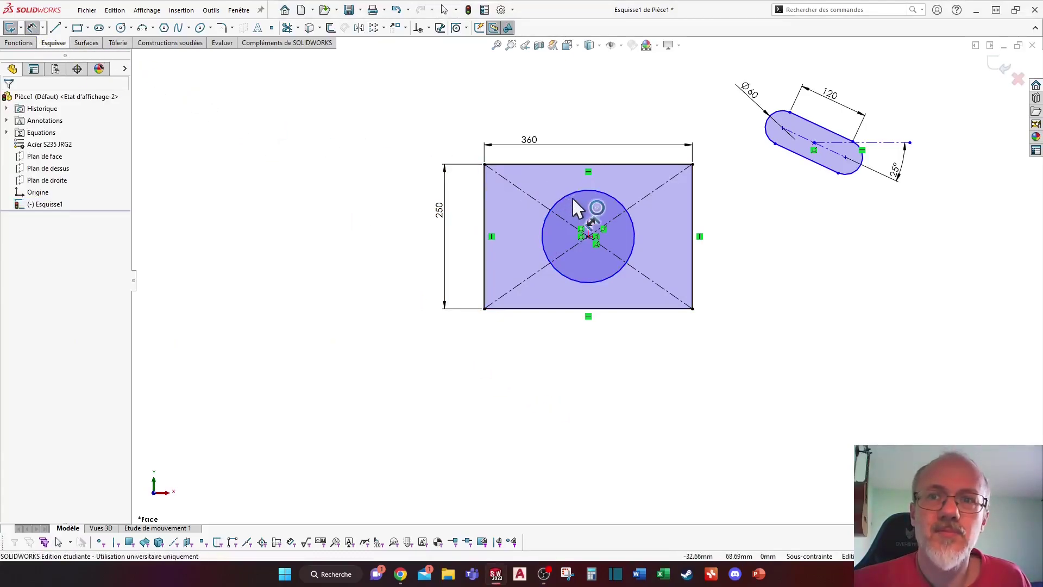
left_click(579, 191)
left_click(565, 218)
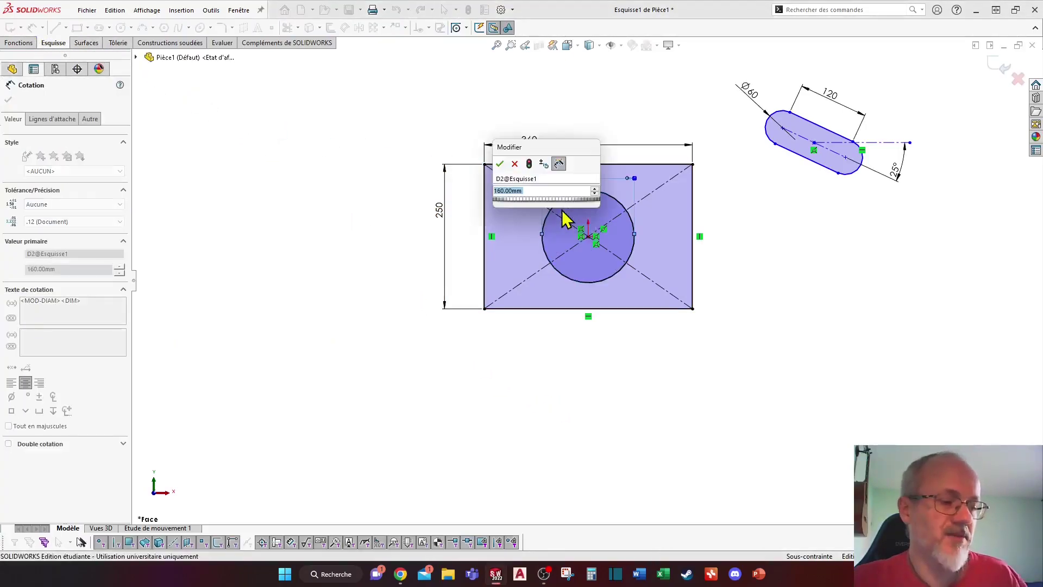
type("80")
key("Return")
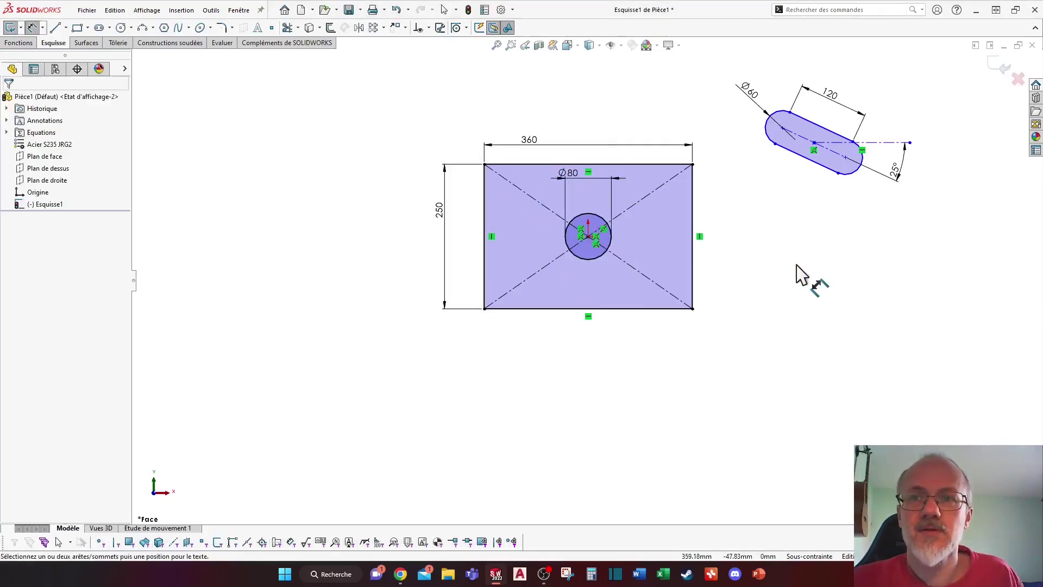
Change the circle's diameter dimension to 160 mm.
left_click(570, 172)
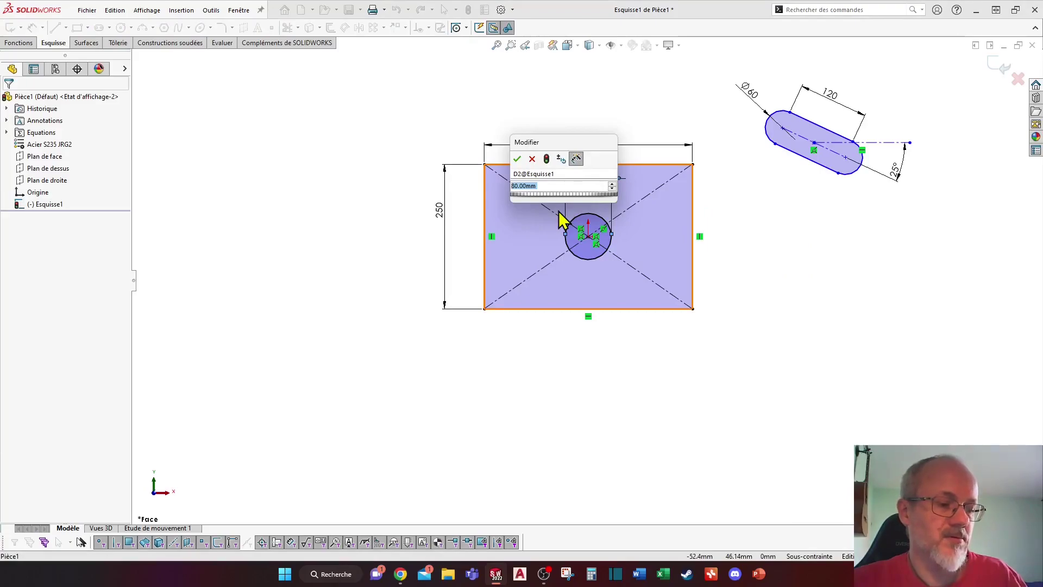
type("160")
key("Return")
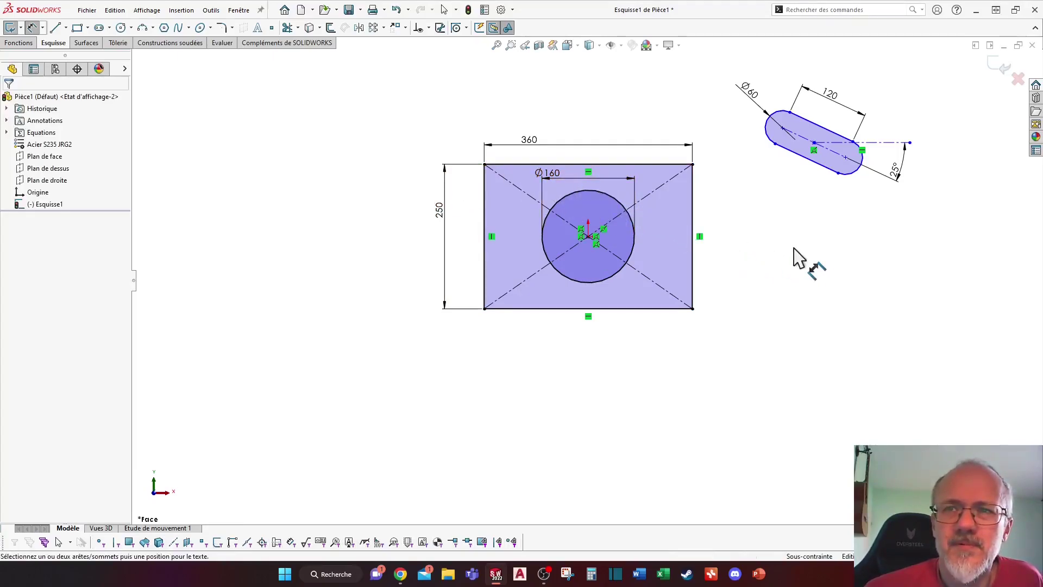
Draw a three-point perimeter circle with a radius of about 116 mm to the right of the rectangle, below the slot.
left_click(131, 29)
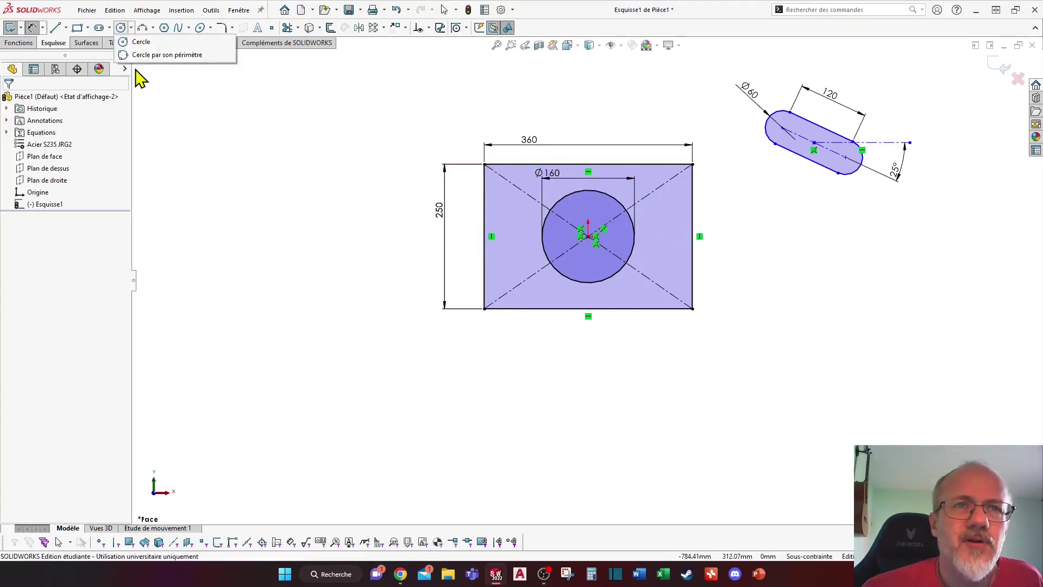
left_click(163, 55)
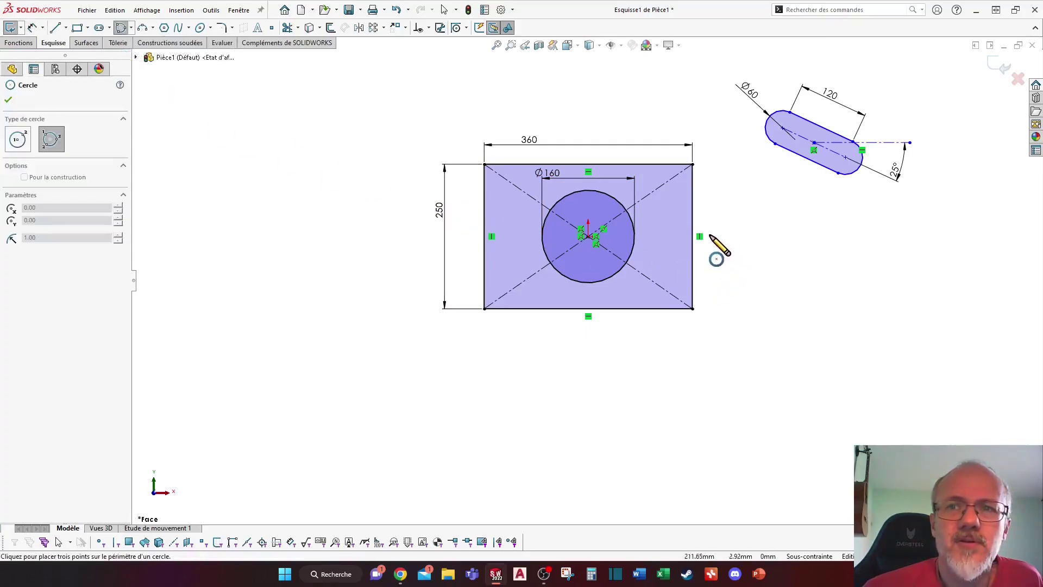
left_click(744, 270)
left_click(855, 225)
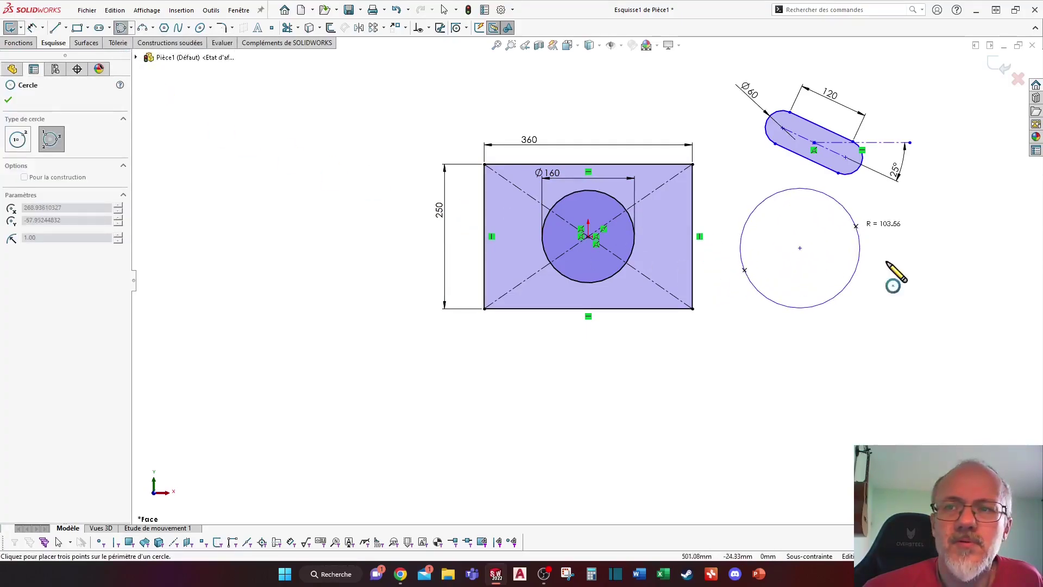
left_click(833, 338)
Draw a three-point arc between the rectangle's two left corners, bulging outward to the left.
left_click(154, 28)
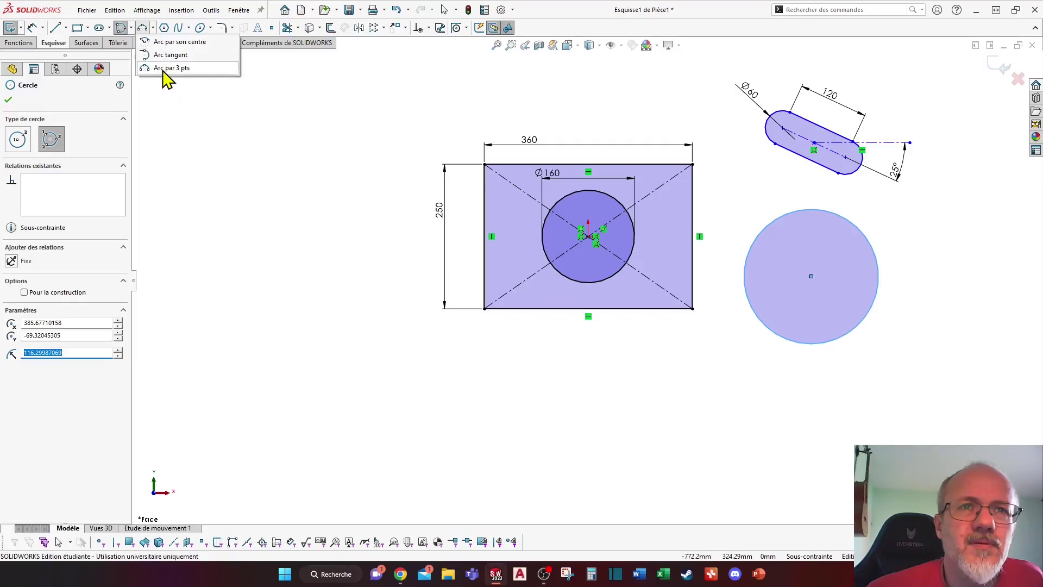
left_click(164, 68)
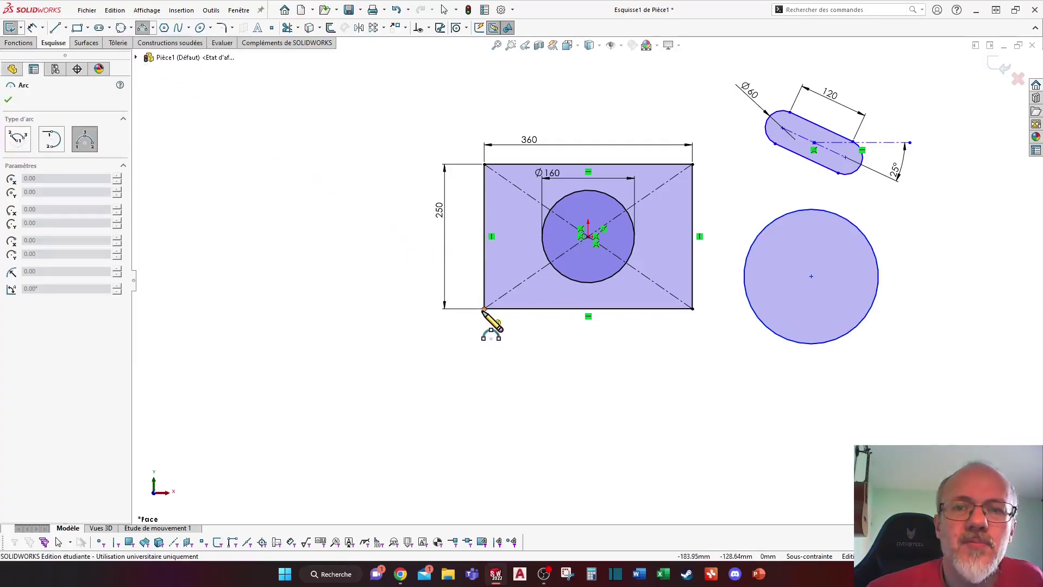
left_click(485, 164)
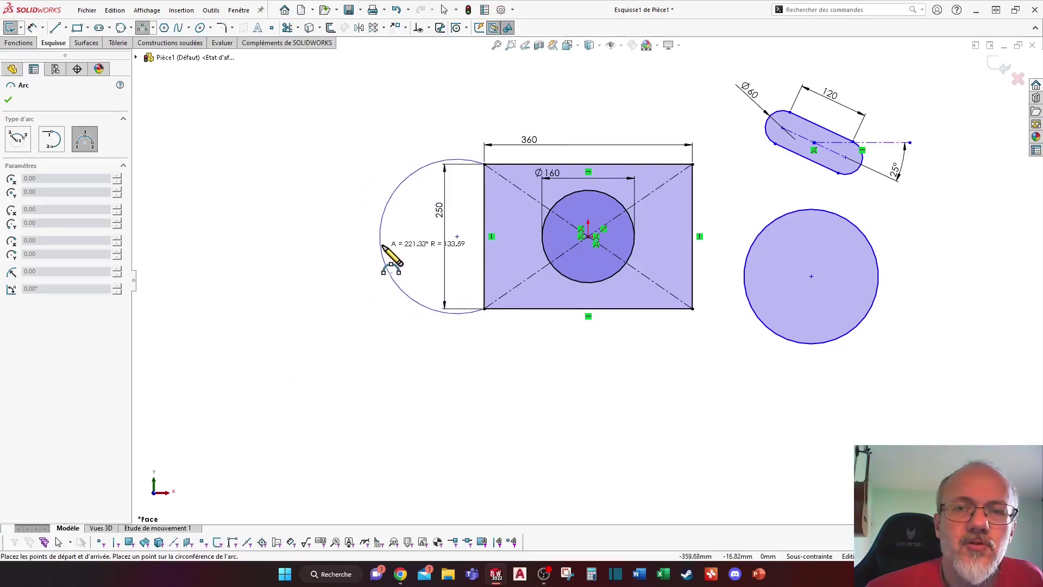
left_click(417, 236)
key("Escape")
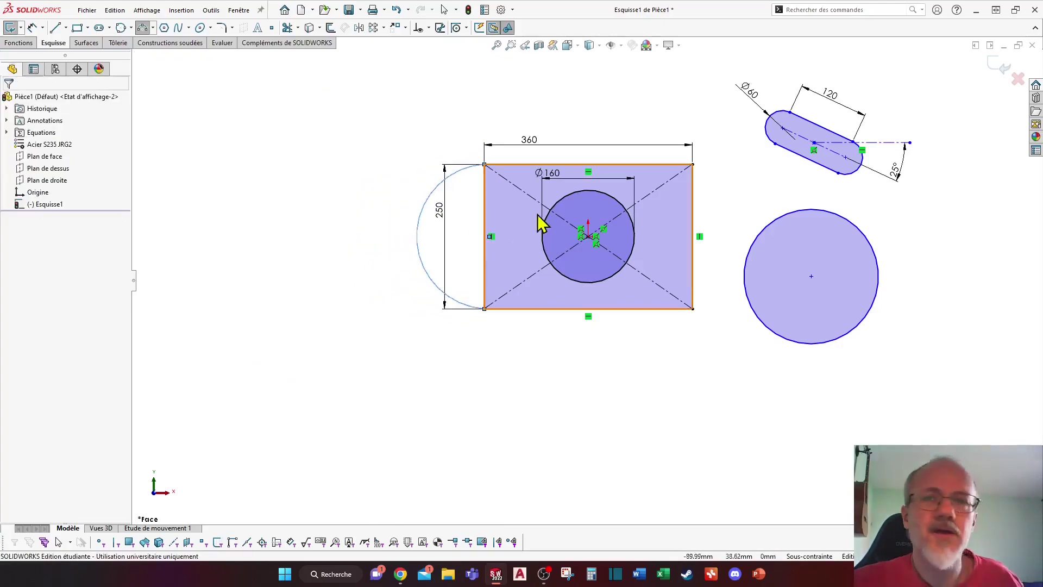
left_click(488, 192)
key("Delete")
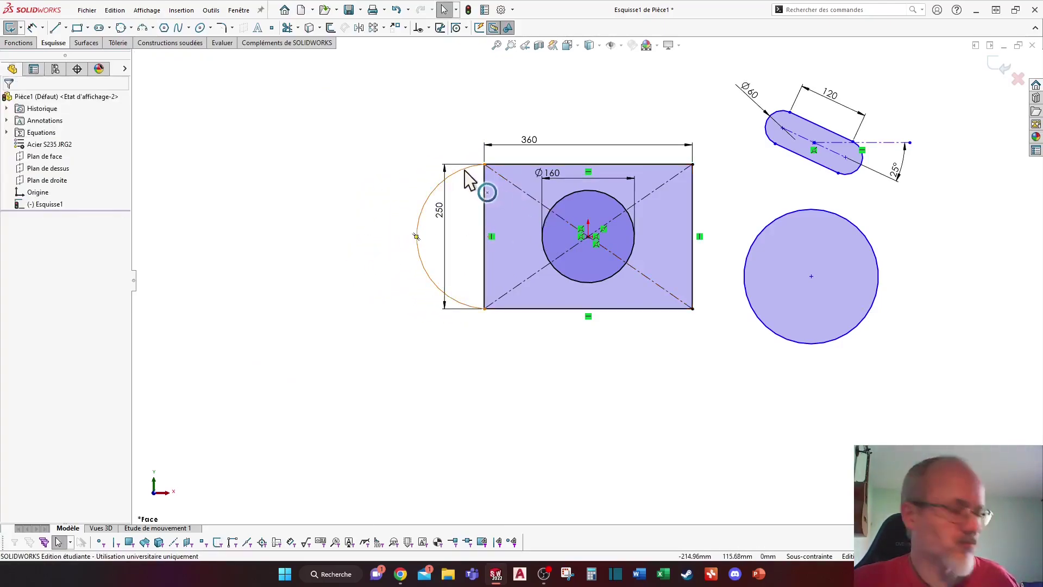
Add a tangent relation between the three-point arc and the rectangle's upper edge.
left_click(465, 172)
left_click(510, 168, "ctrl")
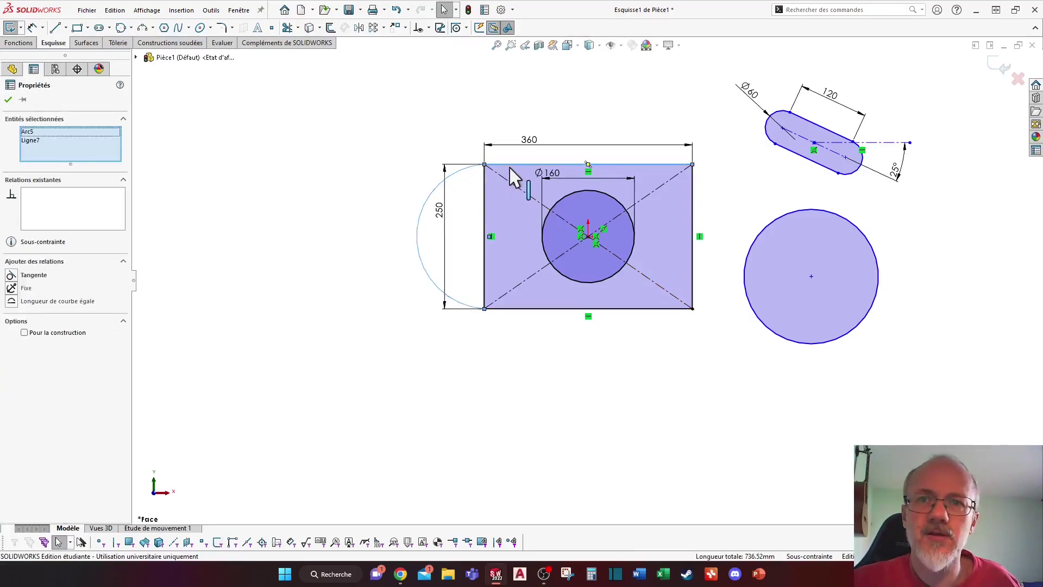
left_click(12, 275)
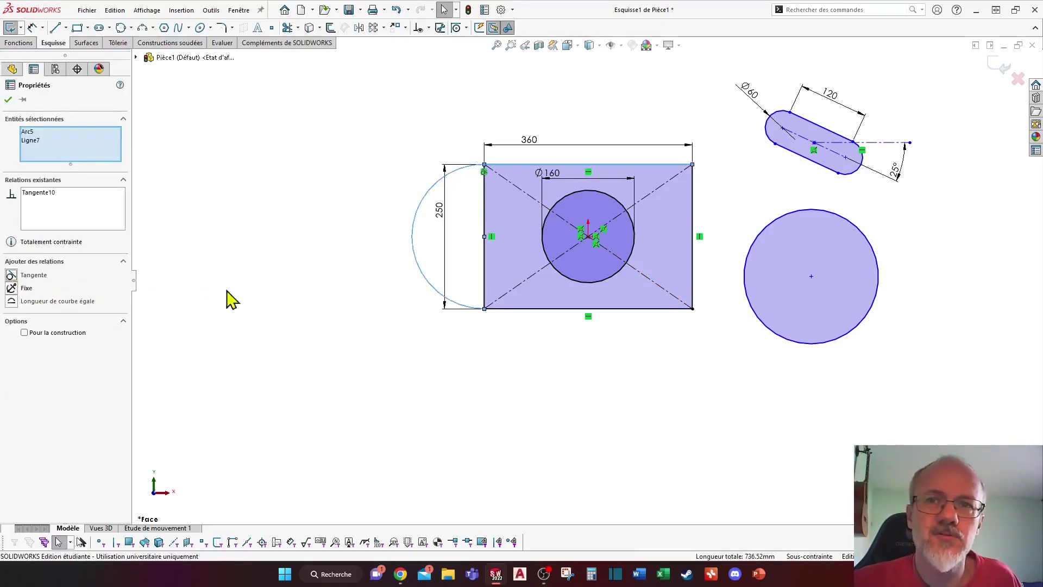
left_click(234, 298)
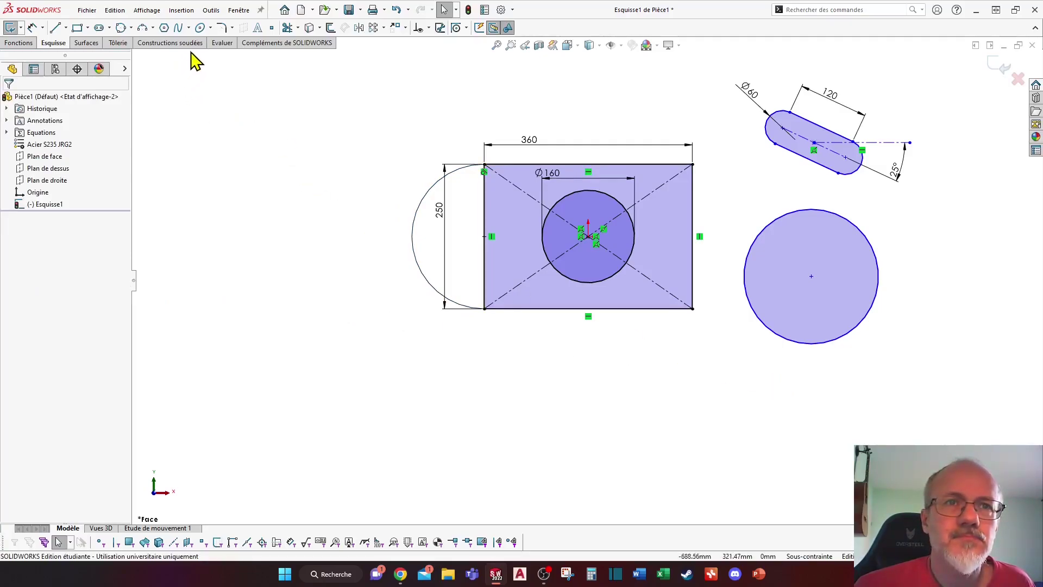
Delete the three-point arc on the rectangle's left side.
left_click(153, 27)
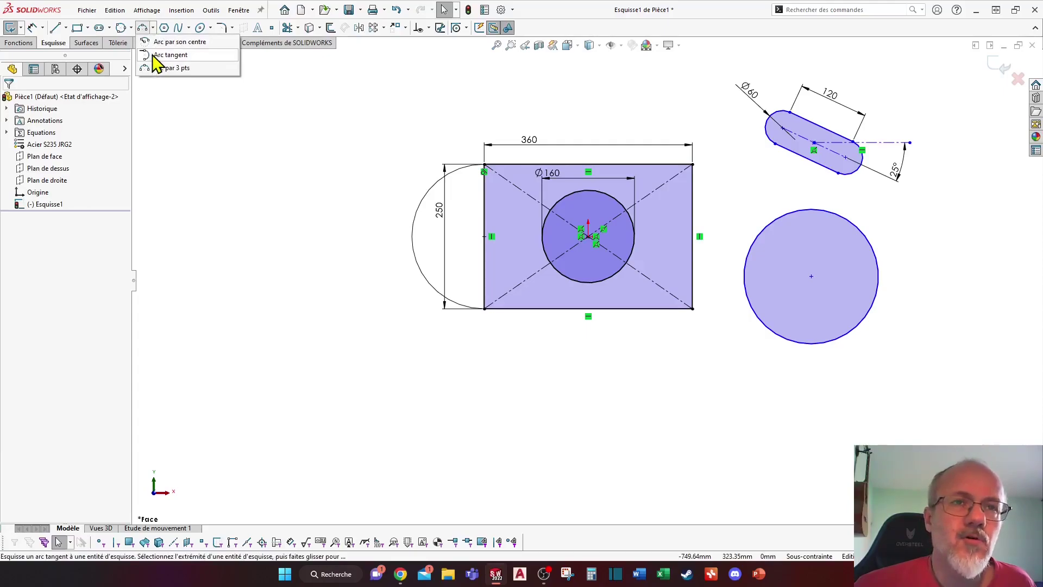
left_click(413, 220)
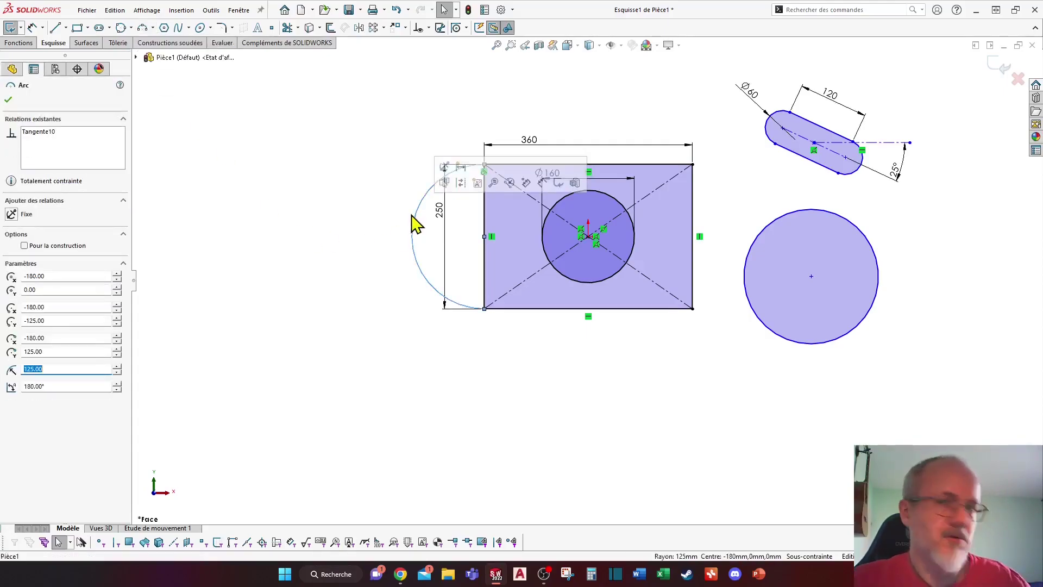
key("Delete")
Draw a 180° tangent arc of 125 mm radius from the rectangle's upper-left corner to its lower-left corner.
left_click(153, 27)
left_click(158, 52)
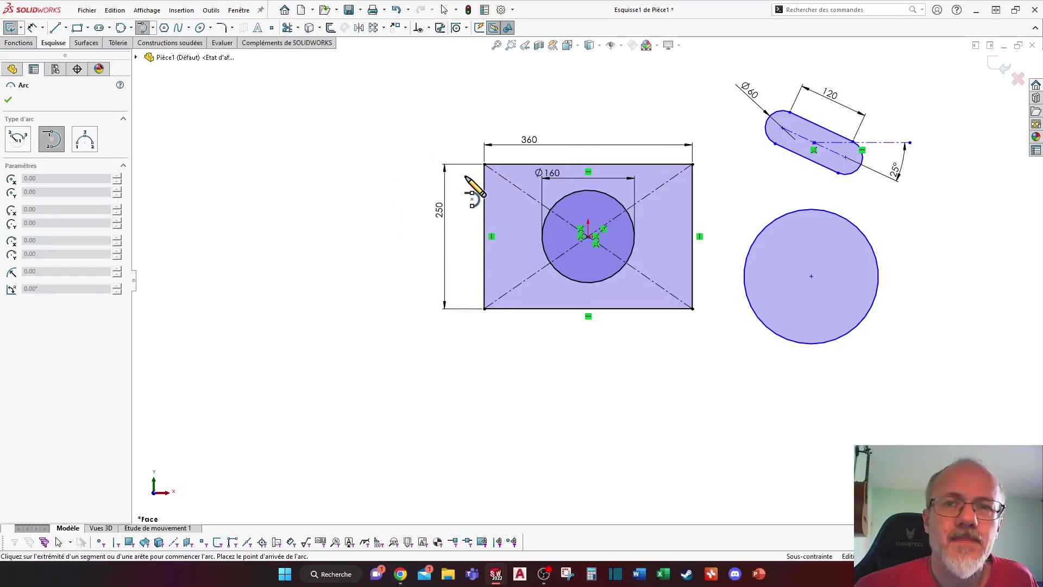
left_click(484, 164)
left_click(484, 308)
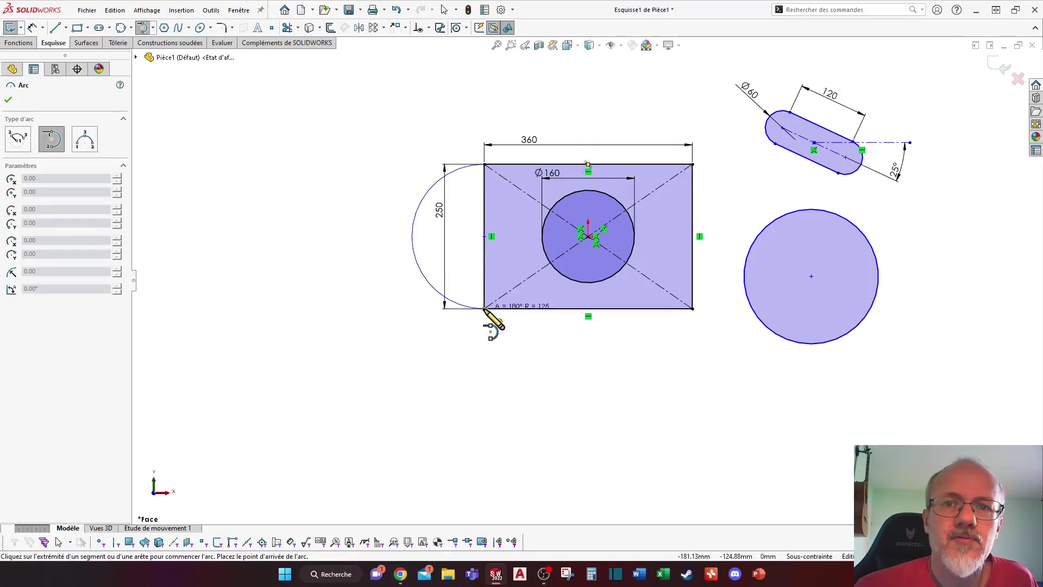
Draw a 180° tangent arc from the rectangle's upper-right corner to its lower-right corner, bulging outward.
left_click(692, 164)
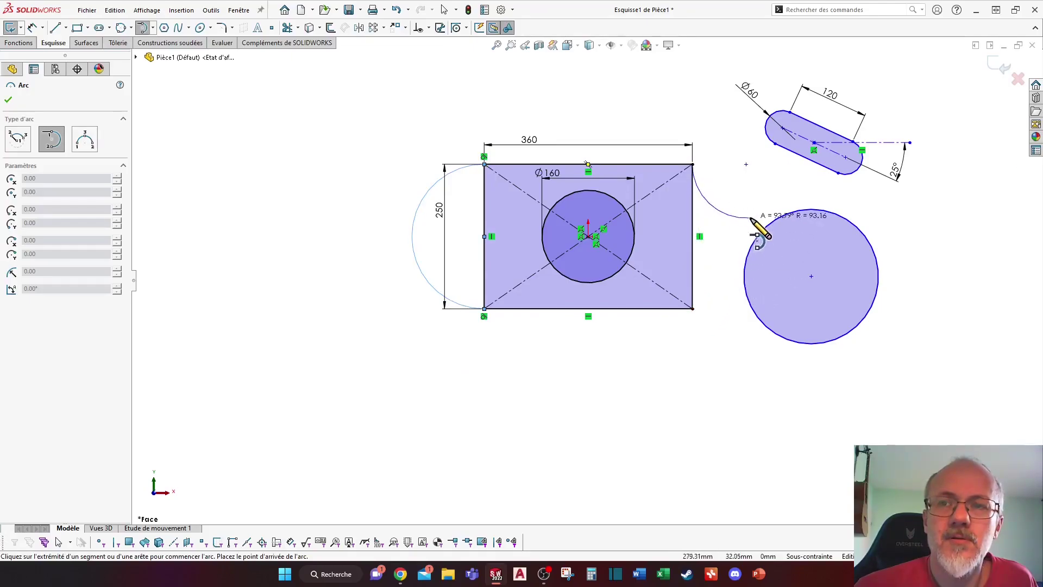
left_click(693, 309)
key("Escape")
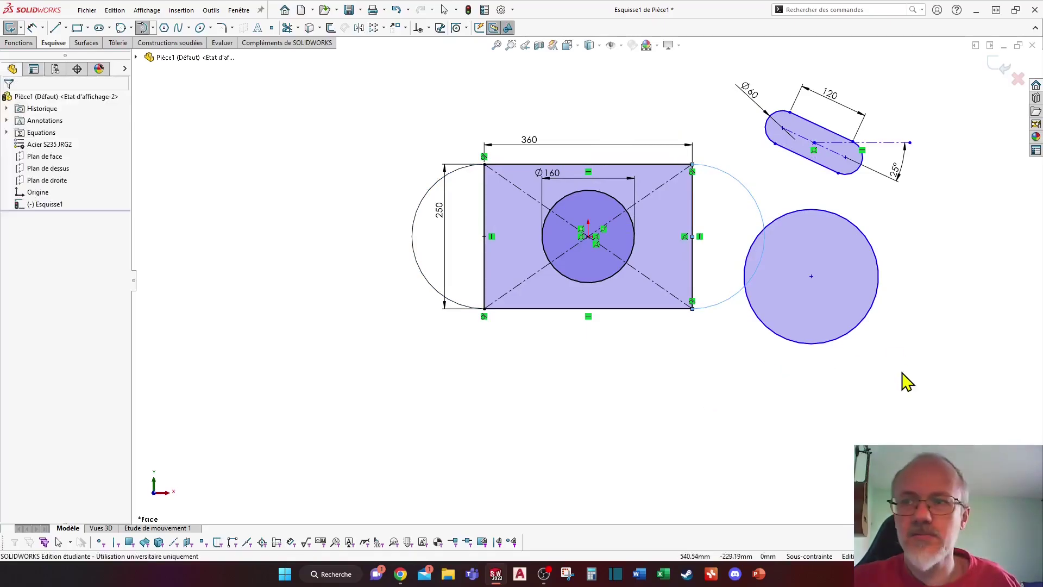
Delete the large free circle beside the rectangle, below the angled slot.
left_click(843, 333)
key("Delete")
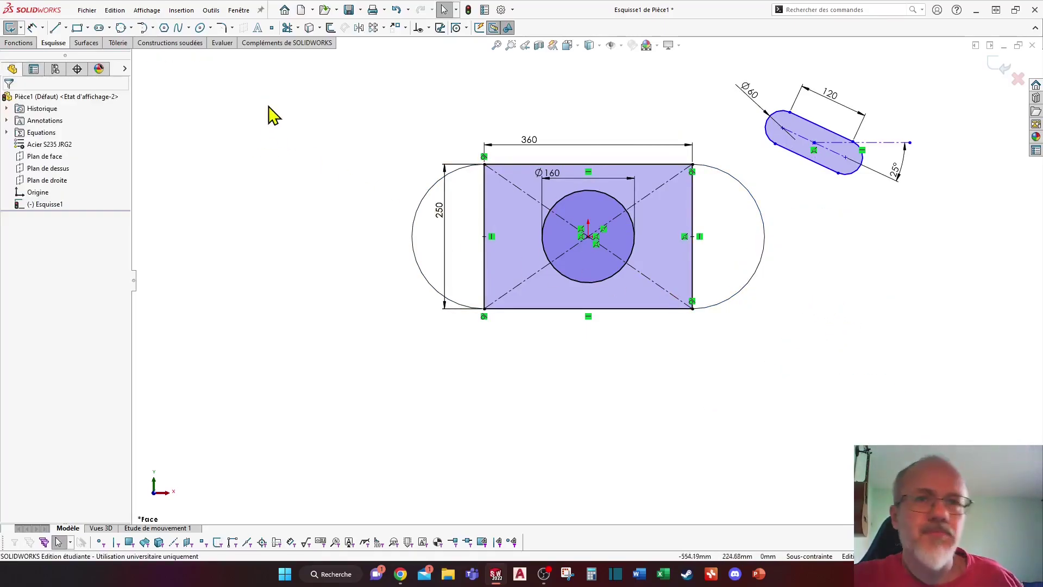
left_click(142, 27)
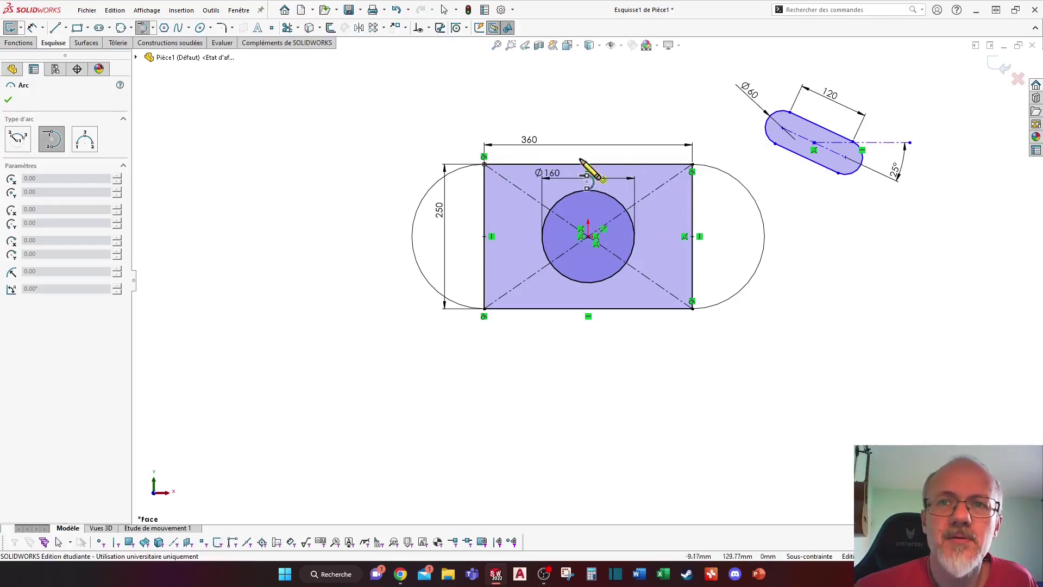
key("Escape")
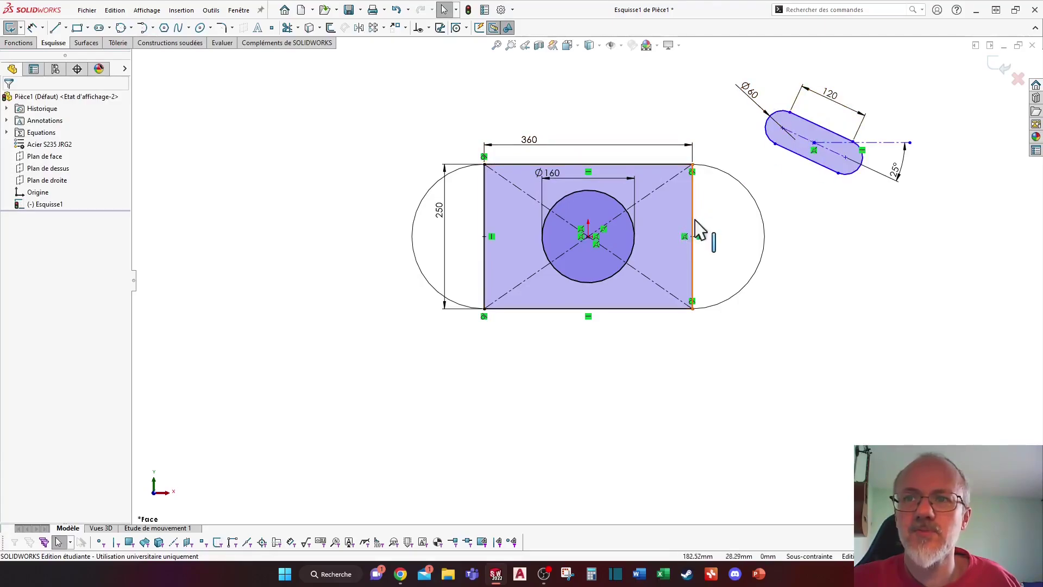
Draw a nine-sided polygon with an inscribed circle about 265 mm in diameter, left of the rectangle.
left_click(164, 28)
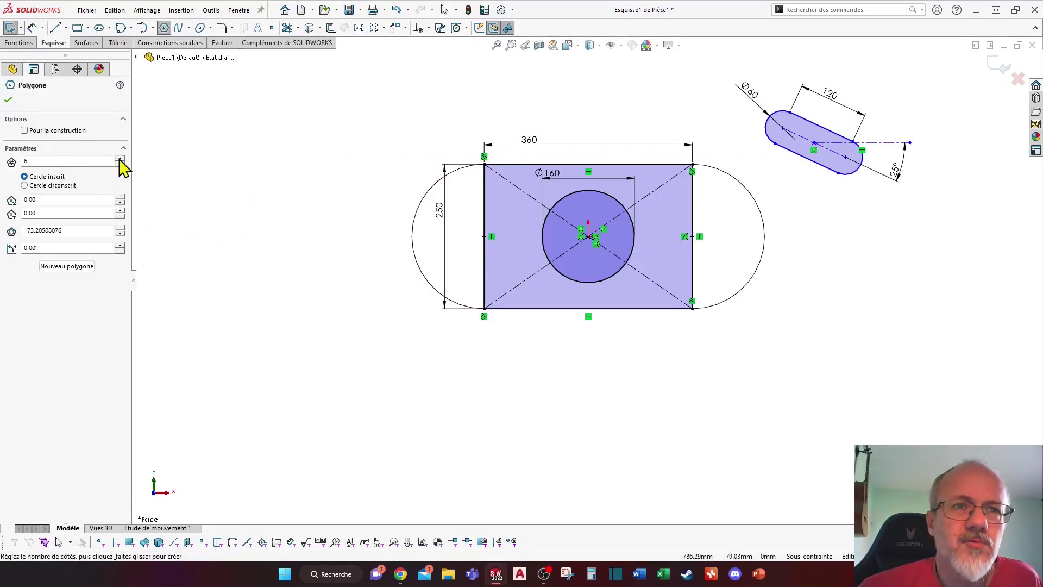
left_click(287, 203)
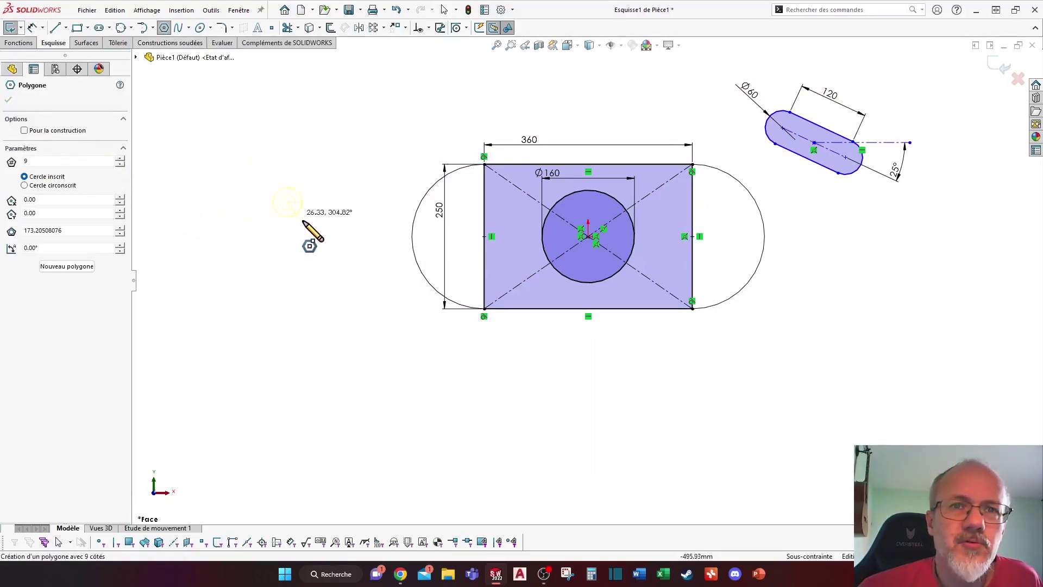
left_click(343, 264)
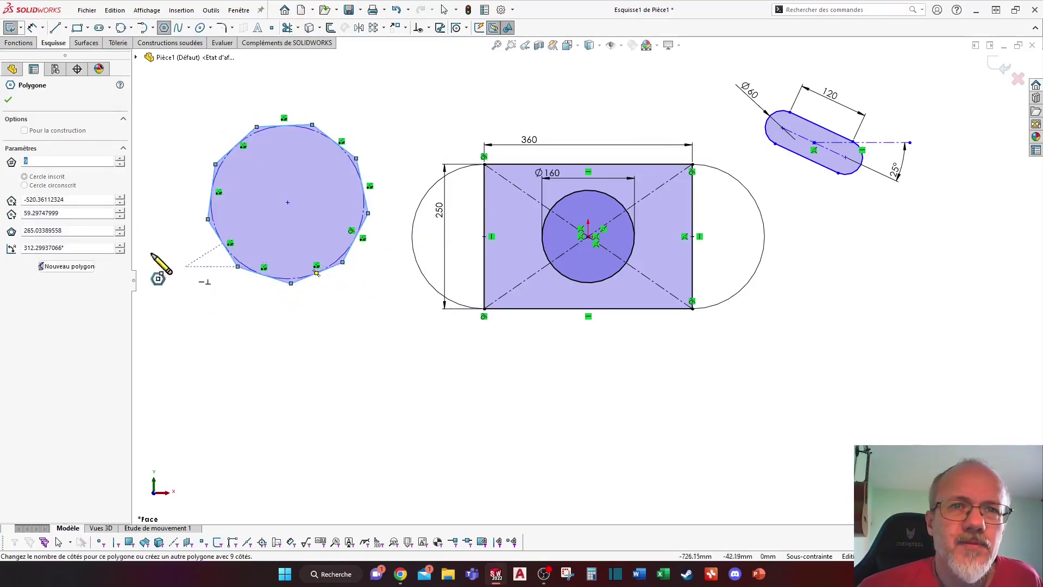
left_click(40, 187)
left_click(39, 176)
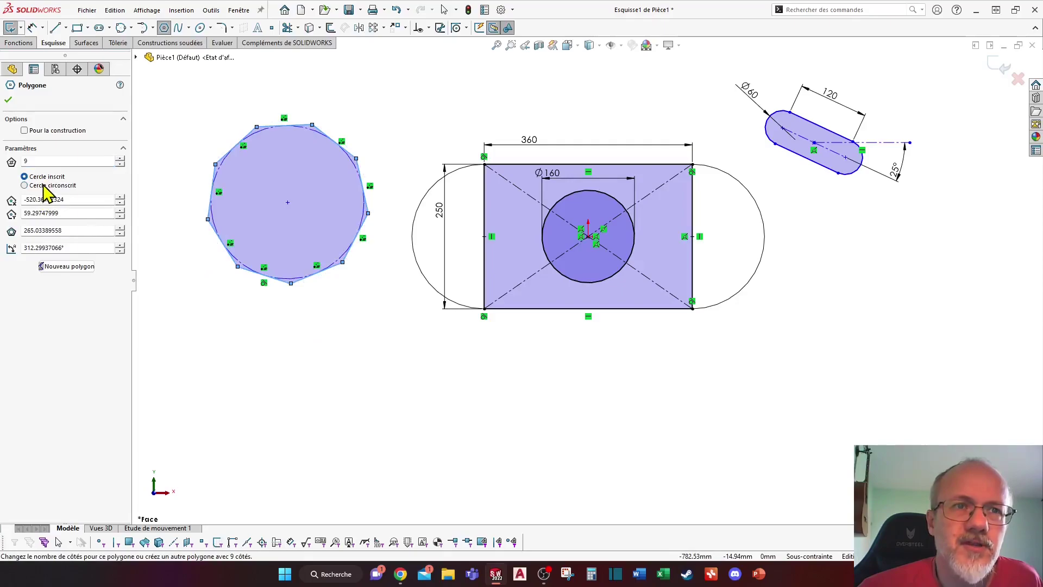
left_click(8, 100)
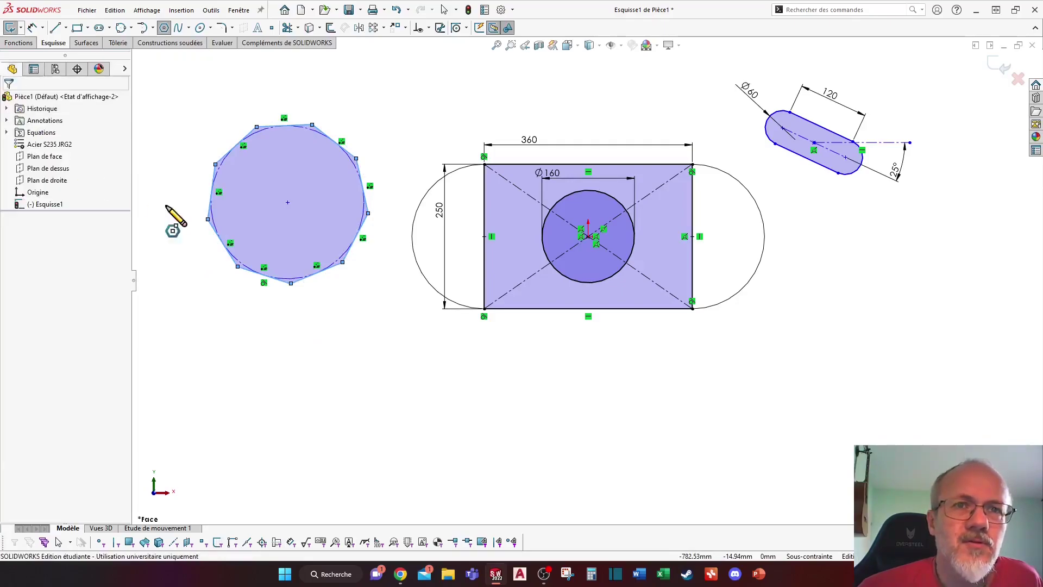
Draw a short two-point spline sloping downward to the right, below and left of the rectangle.
left_click(179, 29)
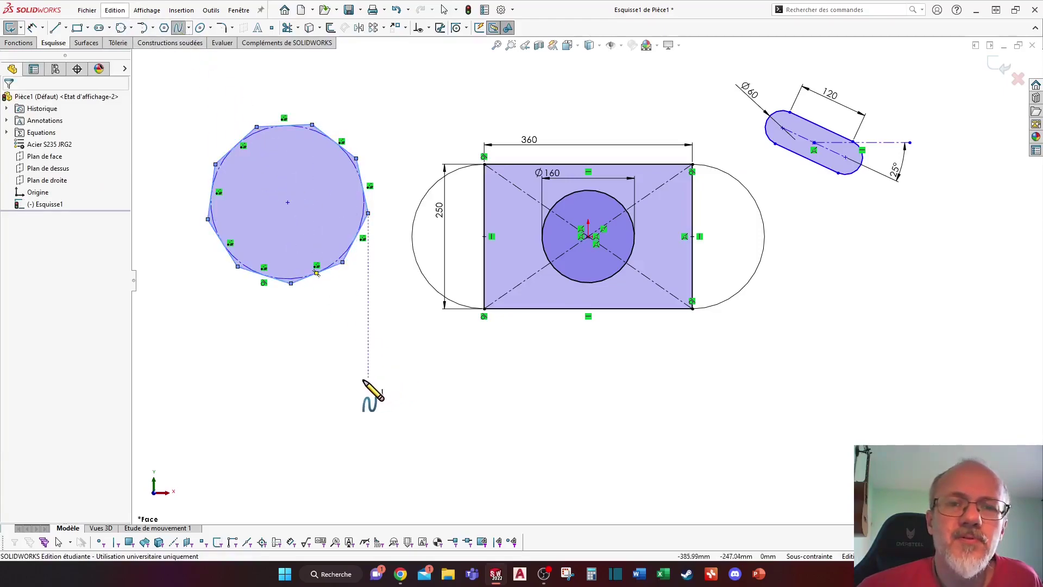
left_click(329, 388)
left_click(469, 435)
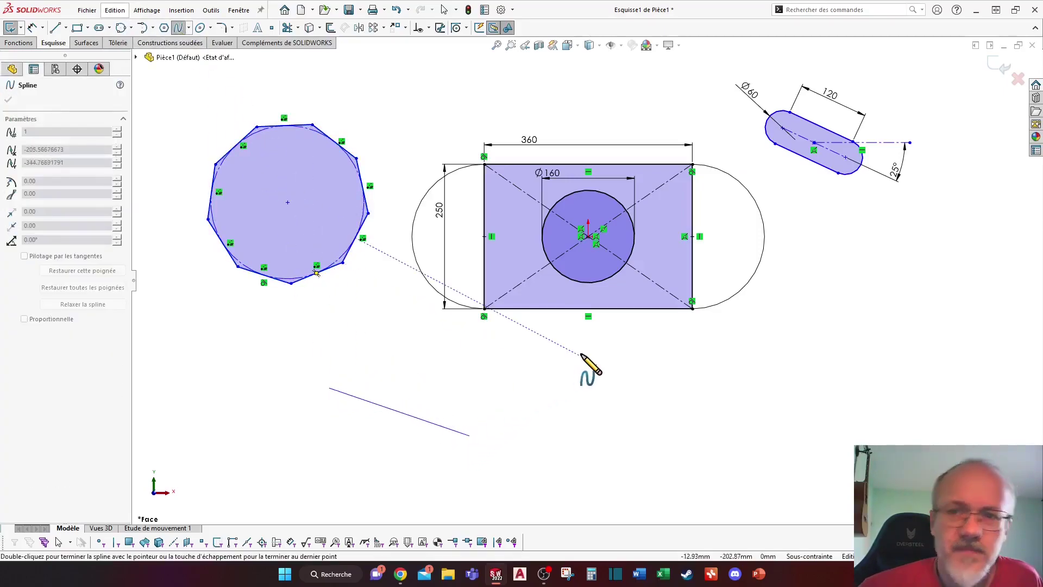
Draw a wavy open spline through eight points below the rectangle, looping up on the right and back toward it.
left_click(633, 441)
left_click(766, 381)
left_click(825, 449)
left_click(915, 335)
left_click(879, 273)
left_click(814, 323)
double_click(727, 333)
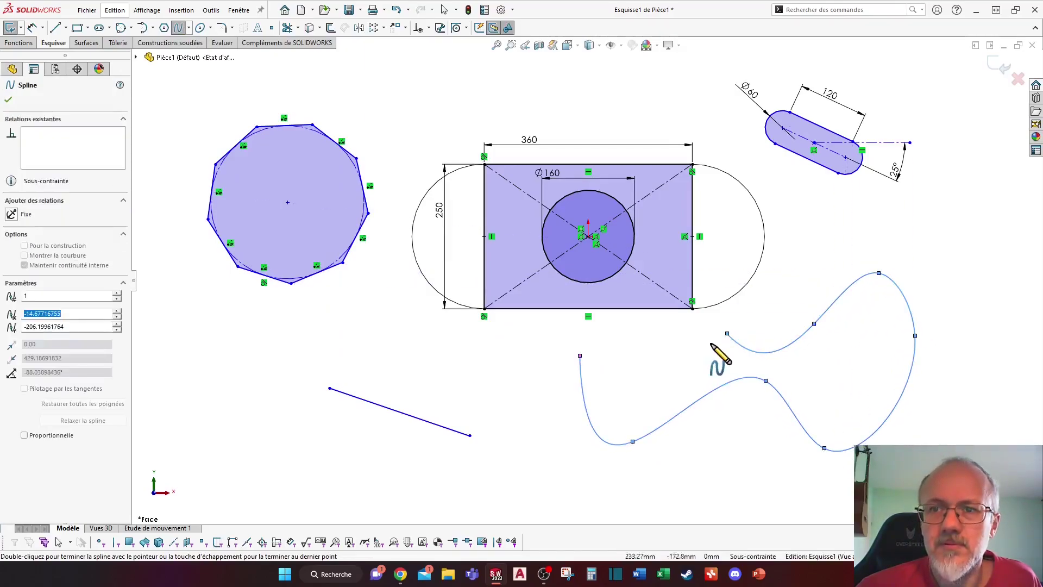
Draw a non-rational degree 7 Bézier style spline with eight zigzag control points, between the polygon and the short straight spline.
left_click(188, 28)
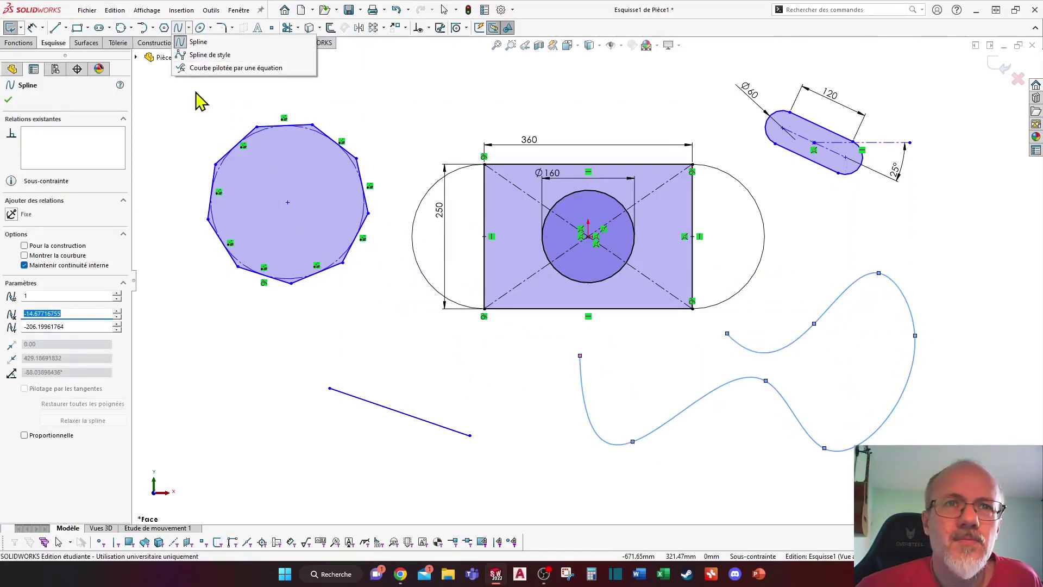
left_click(198, 56)
left_click(171, 336)
left_click(213, 315)
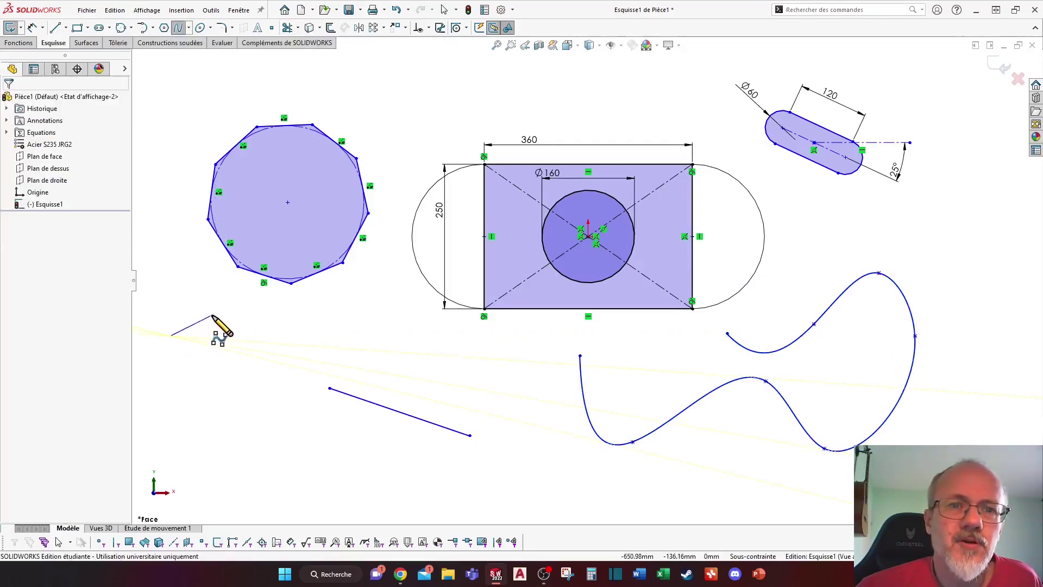
left_click(239, 370)
left_click(324, 317)
left_click(353, 360)
left_click(423, 339)
left_click(484, 412)
double_click(551, 337)
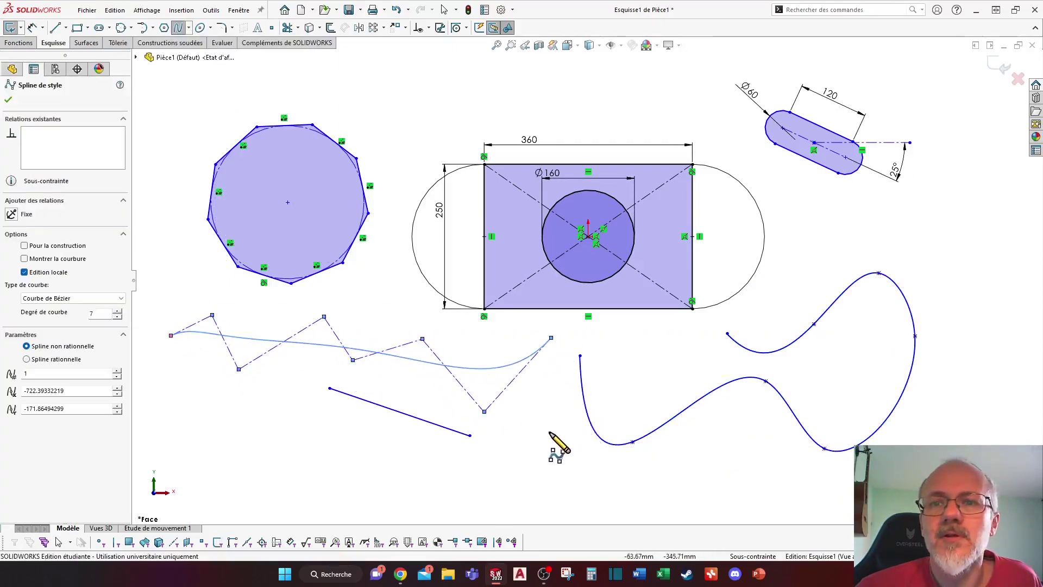
left_click(9, 98)
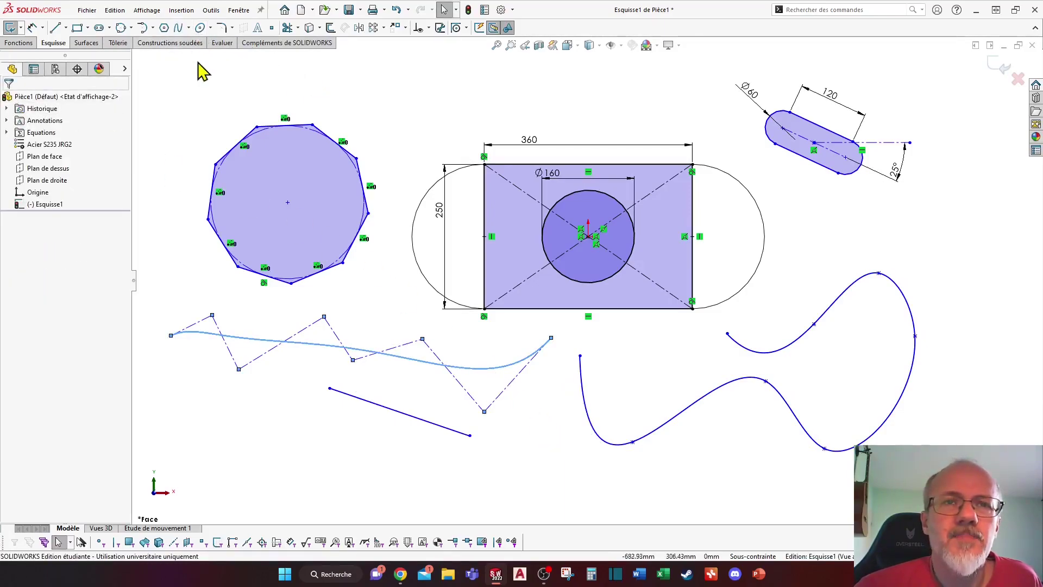
left_click(304, 78)
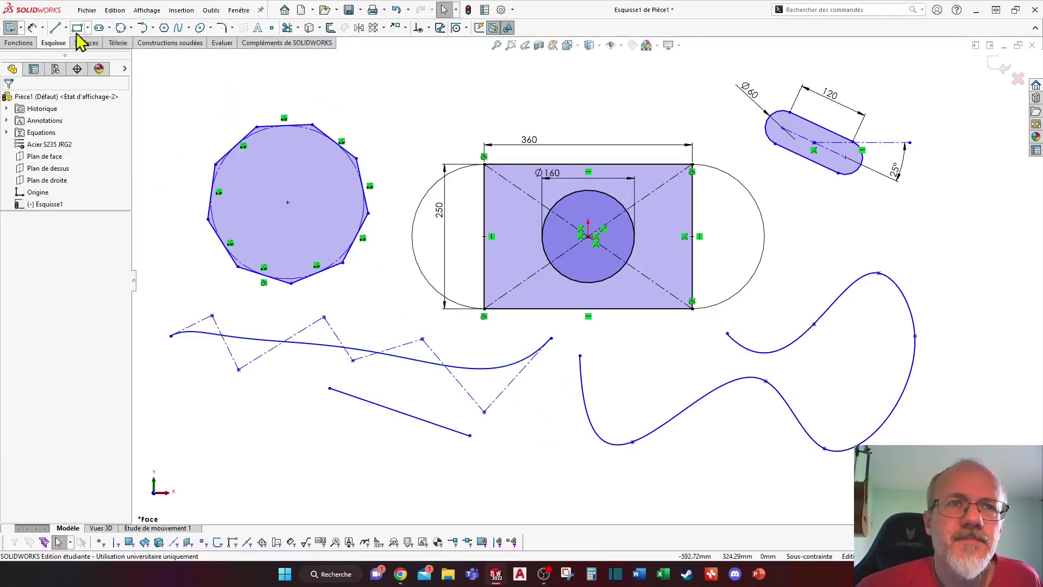
Draw an open zigzag chain of five connected lines above the rectangle, starting near the polygon's upper right.
left_click(56, 28)
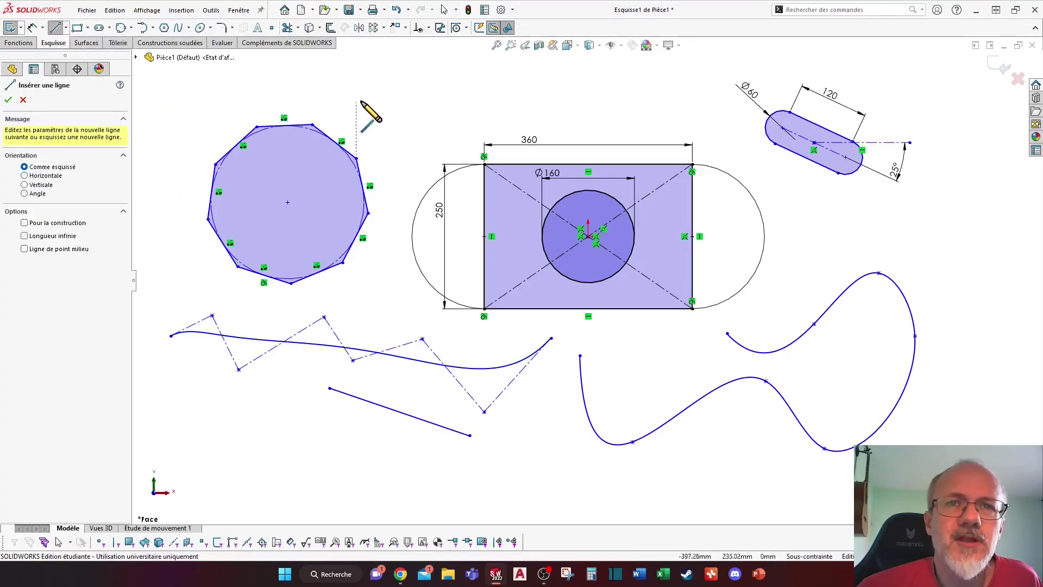
left_click(364, 101)
left_click(408, 73)
left_click(447, 124)
left_click(502, 90)
left_click(571, 111)
left_click(617, 100)
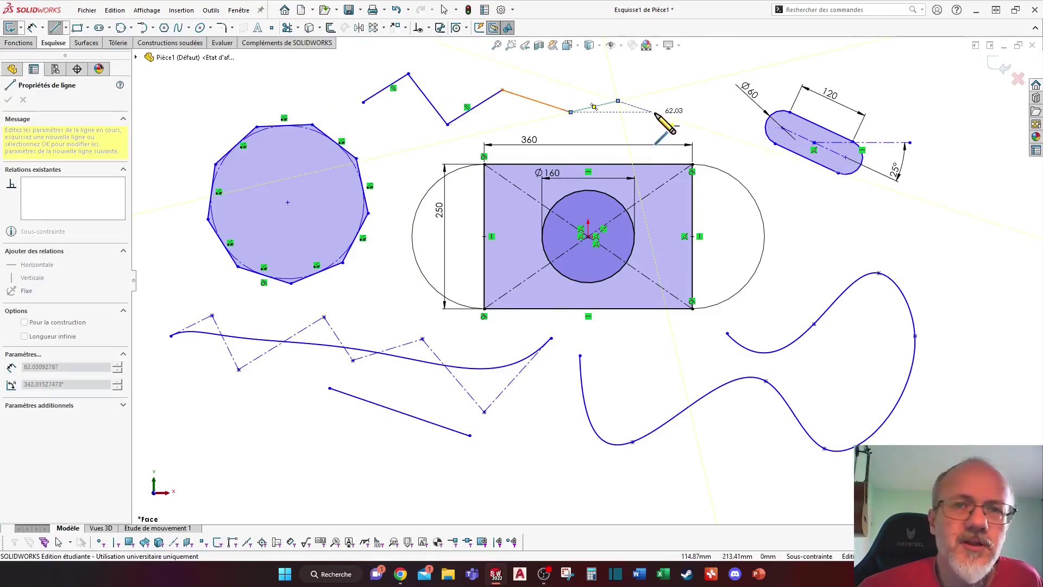
key("Escape")
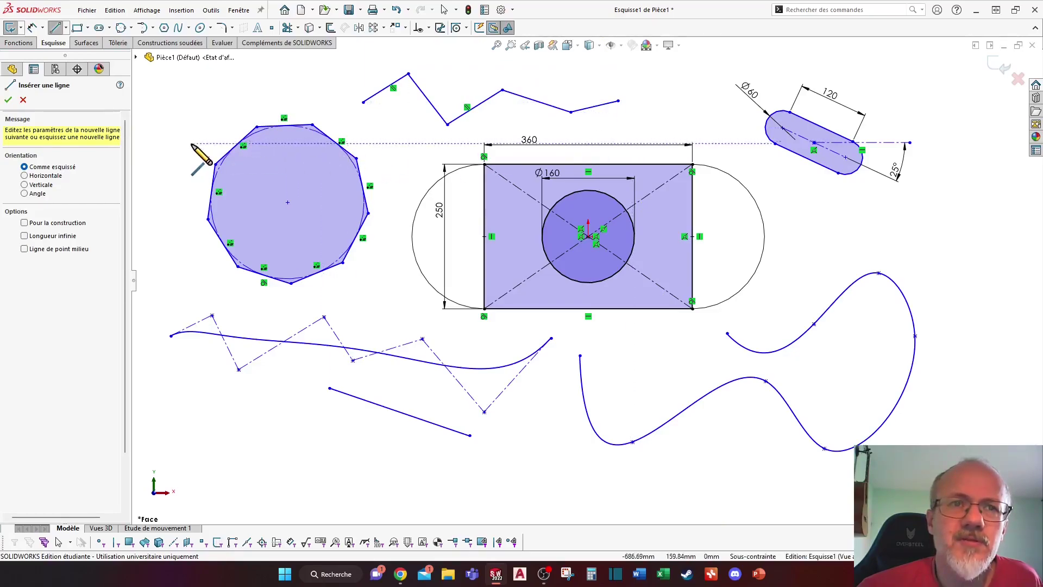
left_click(22, 100)
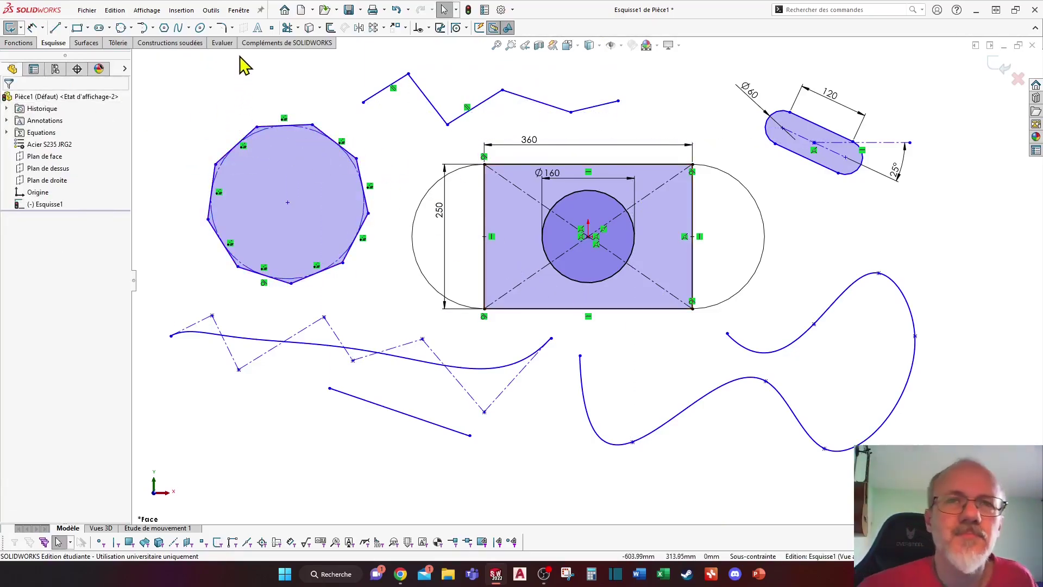
Insert the sketch text "Je vous salue tous et espère que vous allez bien" along the eight-point spline, with the document font turned off.
left_click(259, 30)
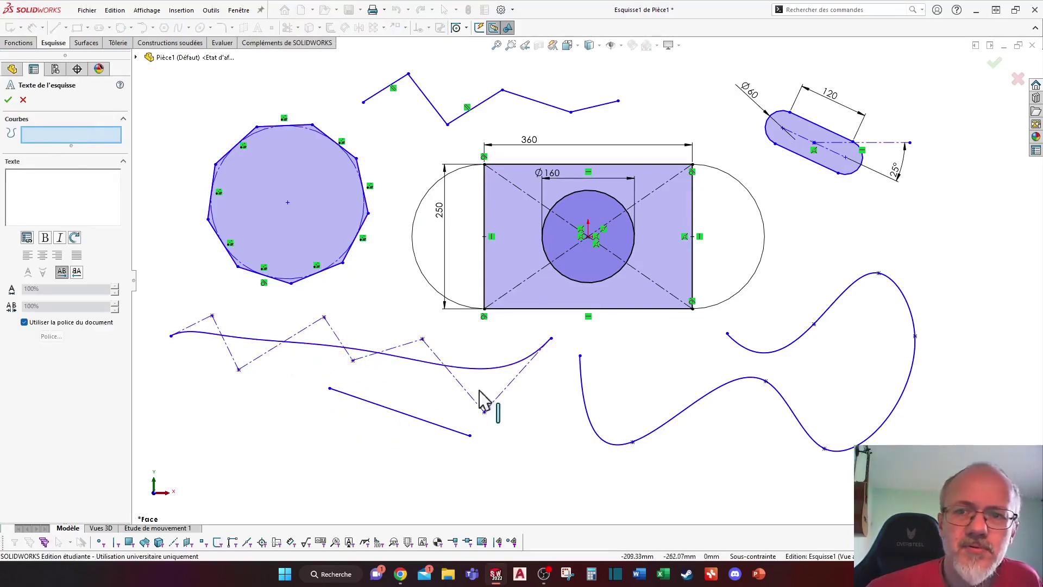
left_click(672, 422)
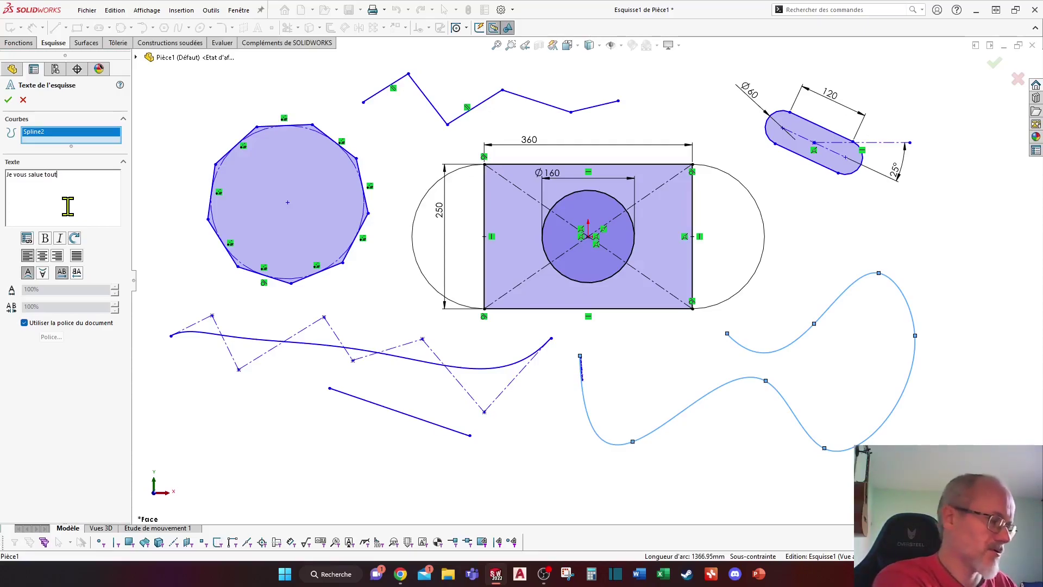
type("et espère que vous allez bien")
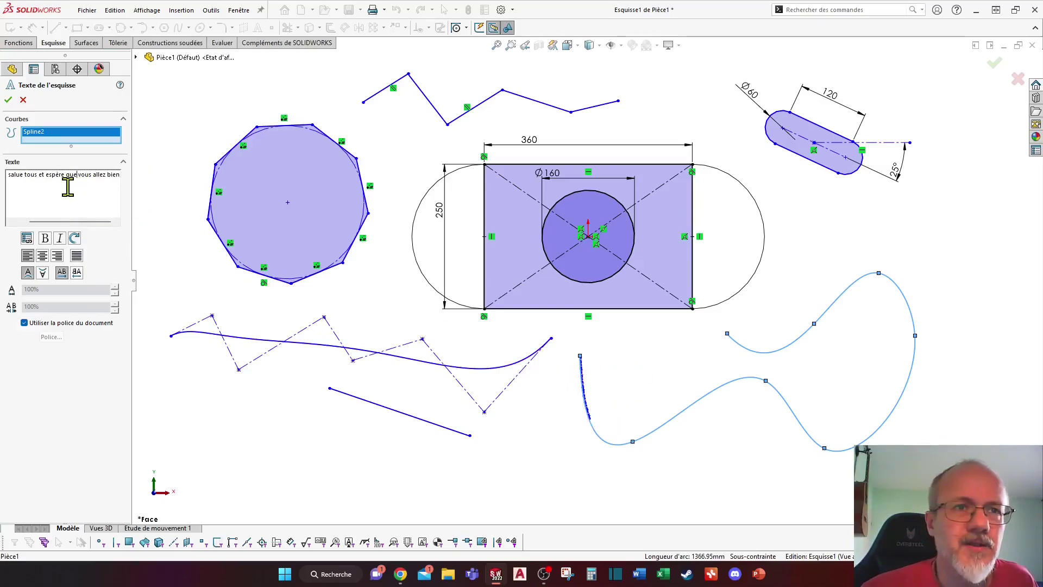
left_click_drag(10, 177, 109, 291)
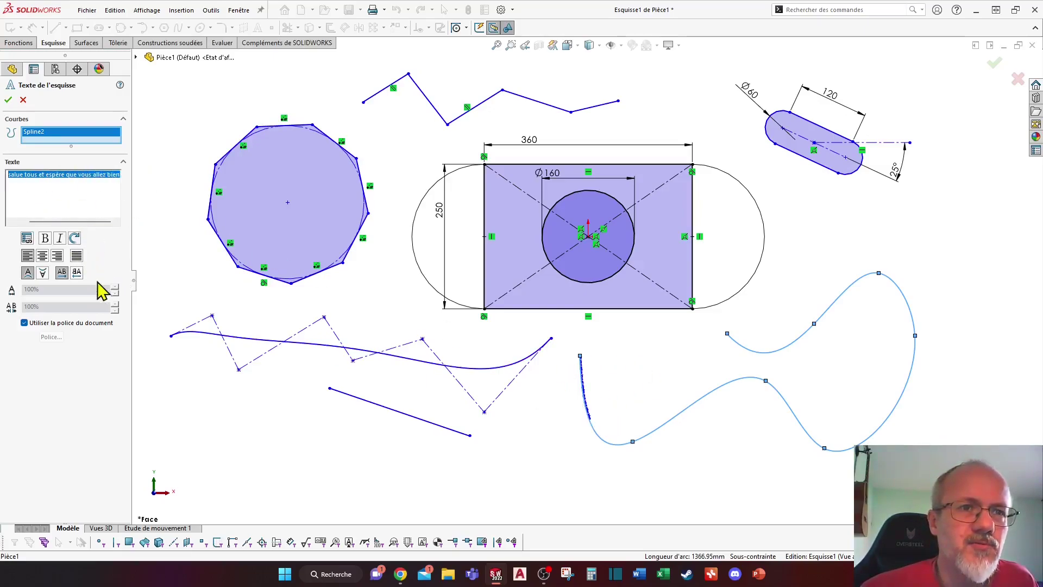
left_click(25, 324)
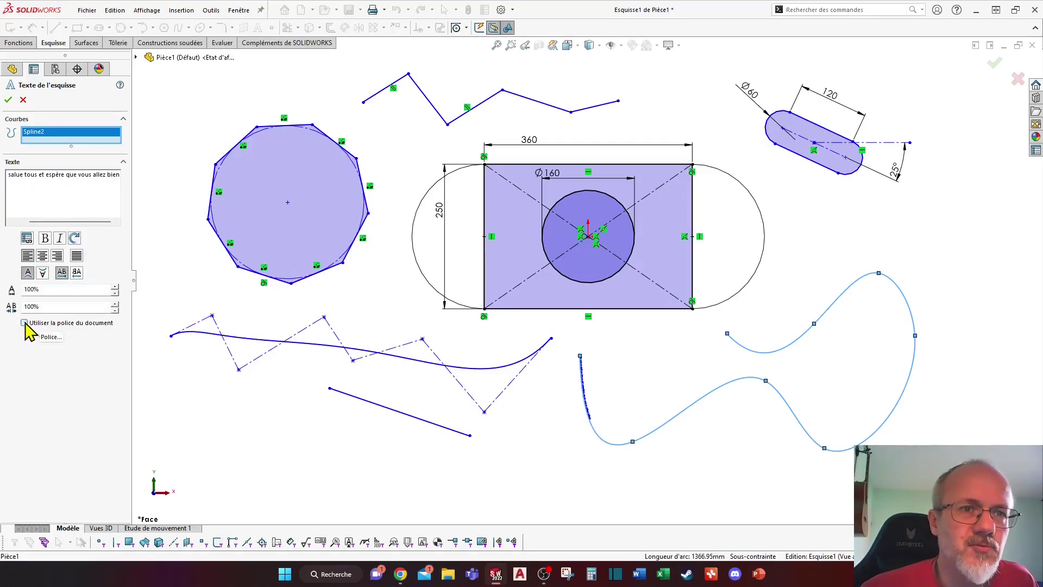
Try a 570% width factor and 170% character spacing on the spline text, and reset both to 100%.
left_click(115, 287)
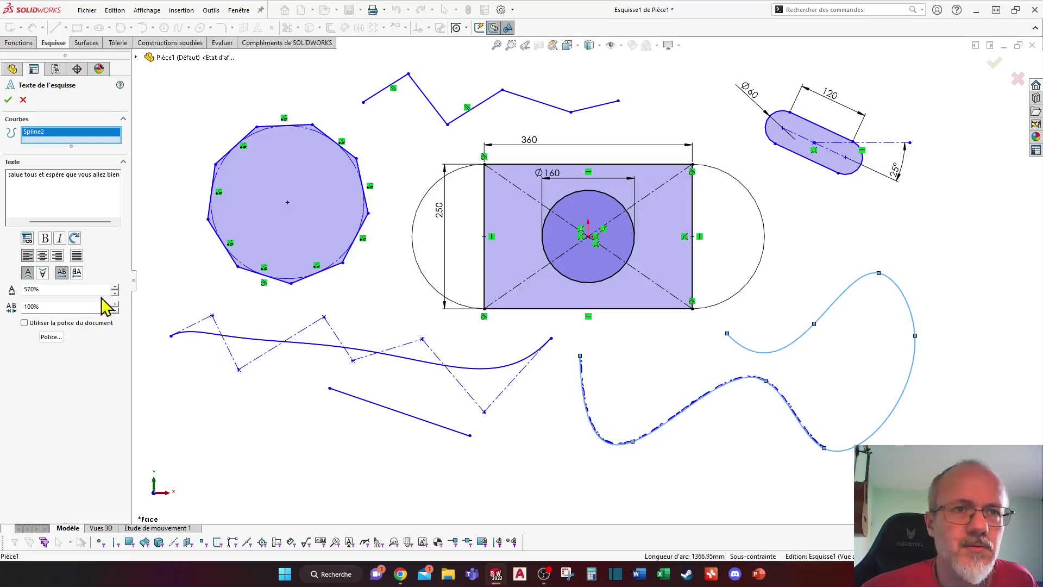
left_click(115, 304)
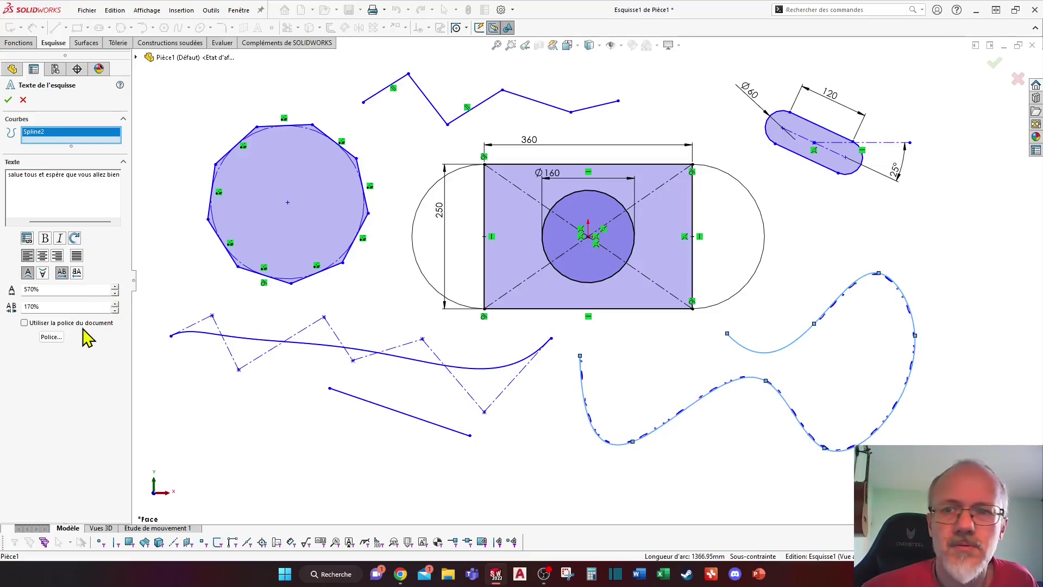
left_click(115, 309)
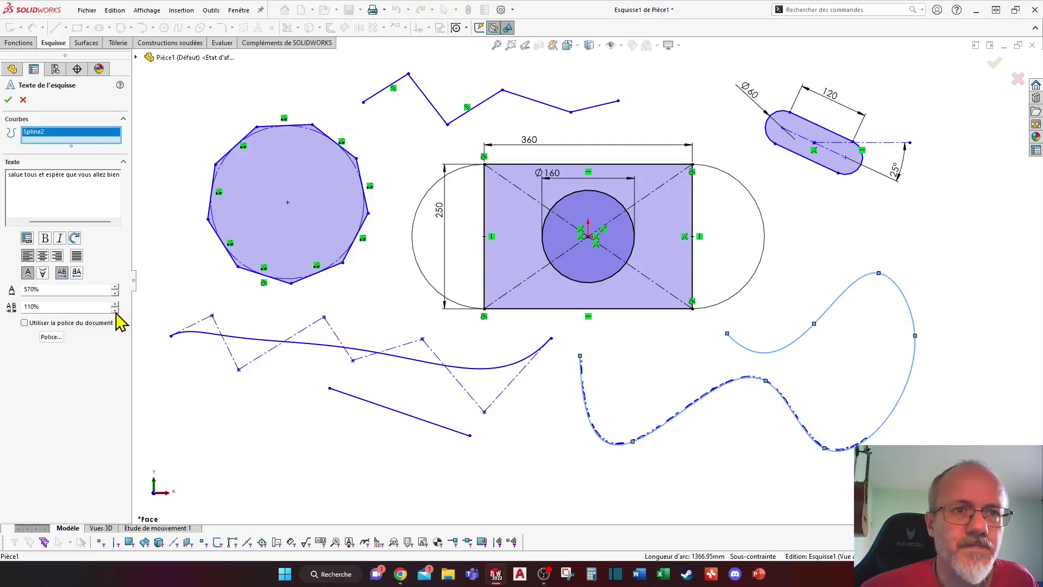
left_click(115, 309)
left_click(114, 293)
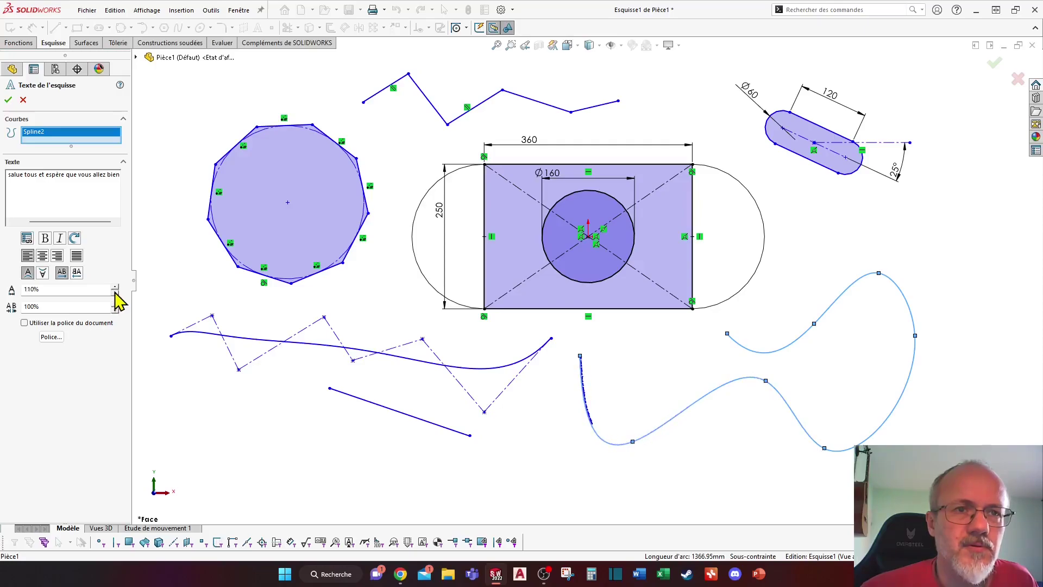
Switch the spline text's font height to points and enlarge it so the letters are readable along the curve.
left_click(58, 336)
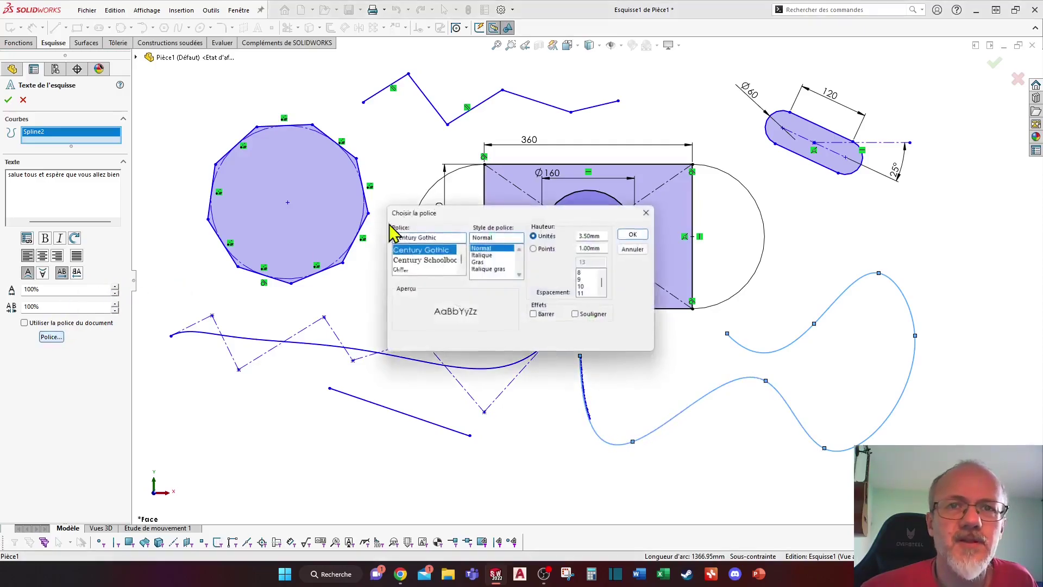
left_click(552, 248)
double_click(586, 261)
key("Return")
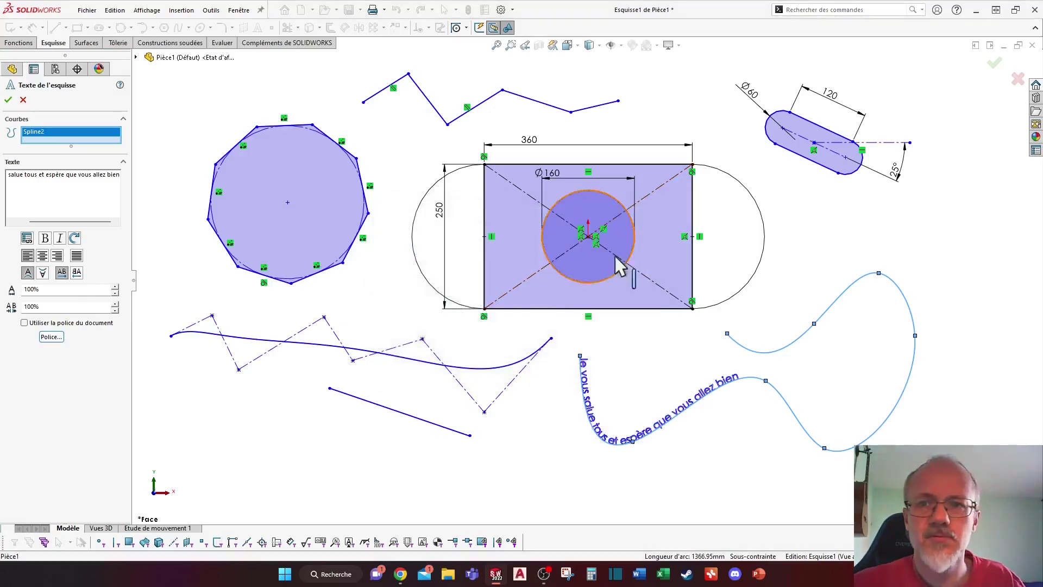
scroll(682, 401, "down", 4)
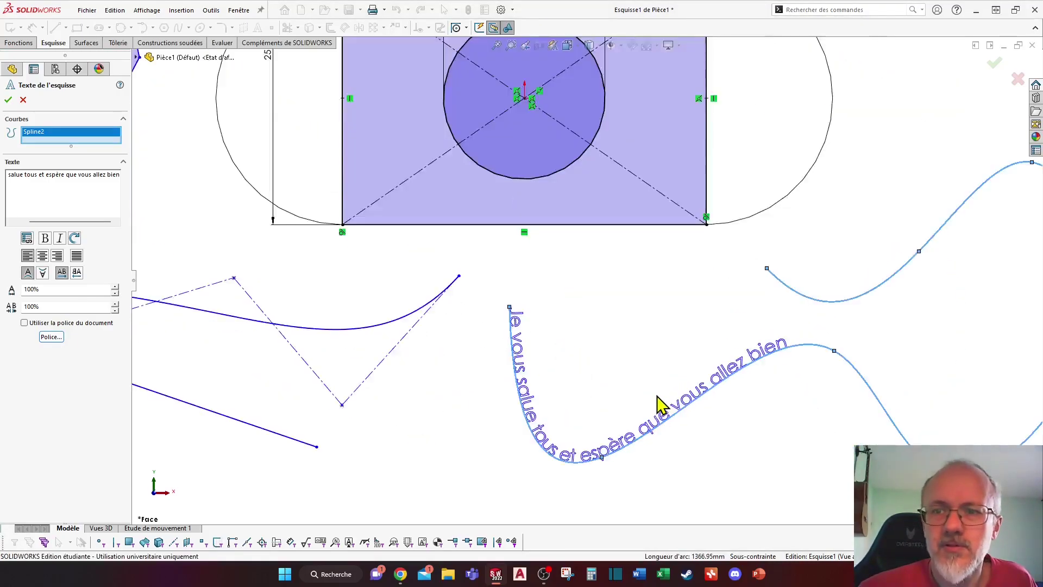
scroll(667, 297, "up", 3)
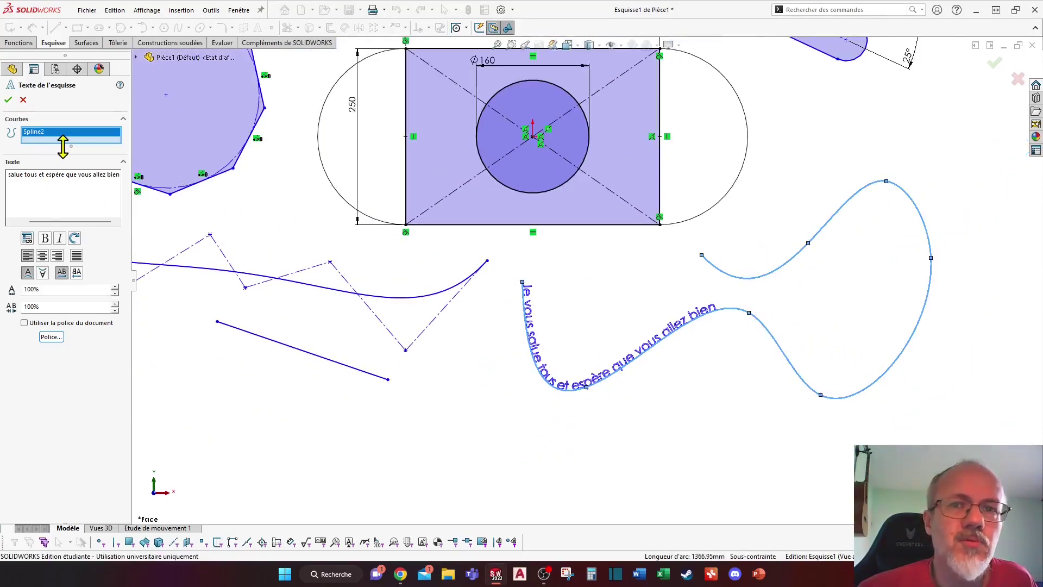
Detach the sketch text from the eight-point spline and attach it to the style spline.
key("Delete")
key("f")
scroll(414, 142, "down", 2)
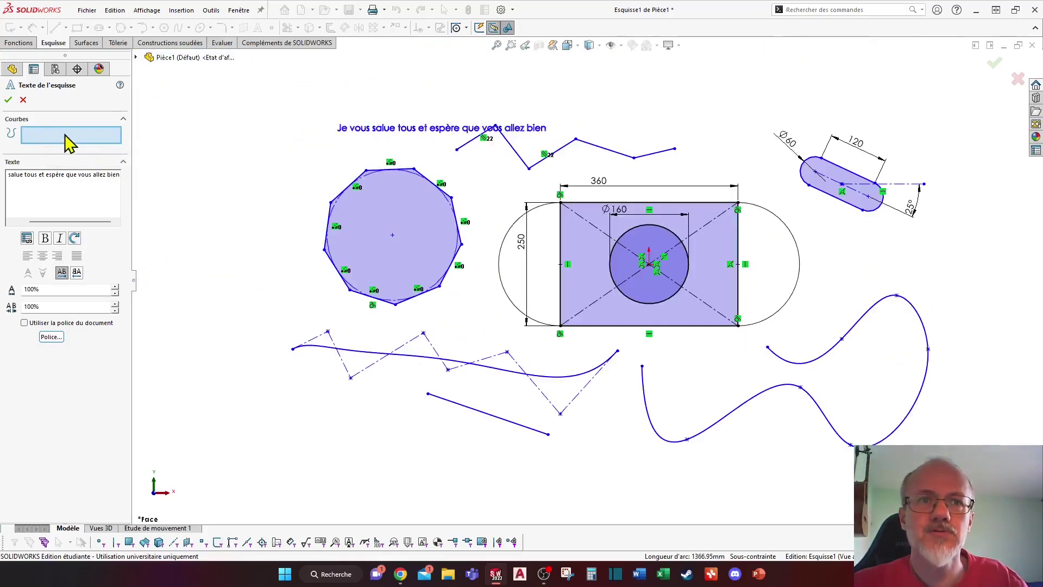
left_click(473, 367)
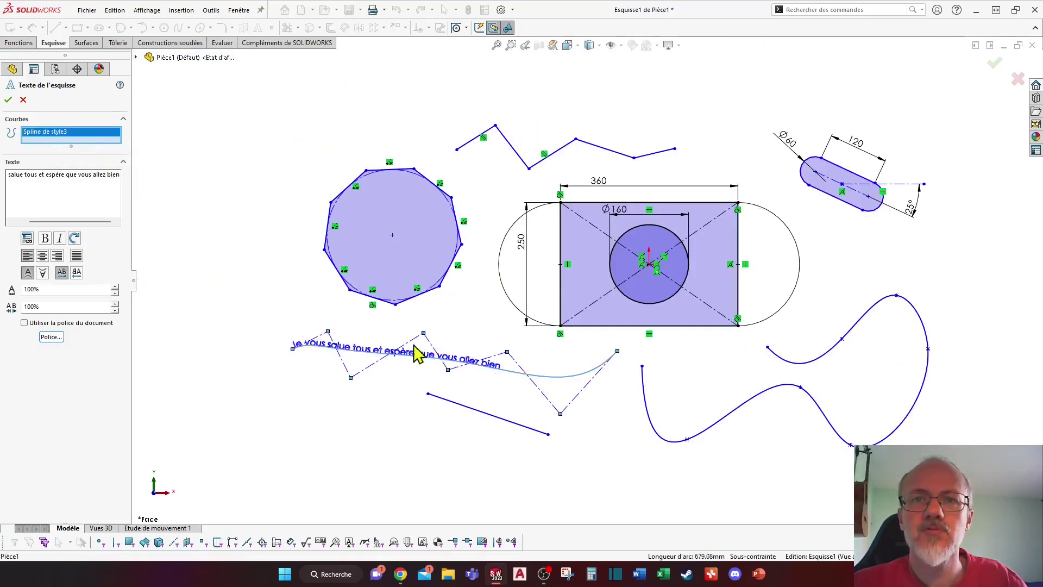
Try running the sketch text along the second line of the zigzag chain.
left_click(84, 134)
key("Delete")
left_click(509, 155)
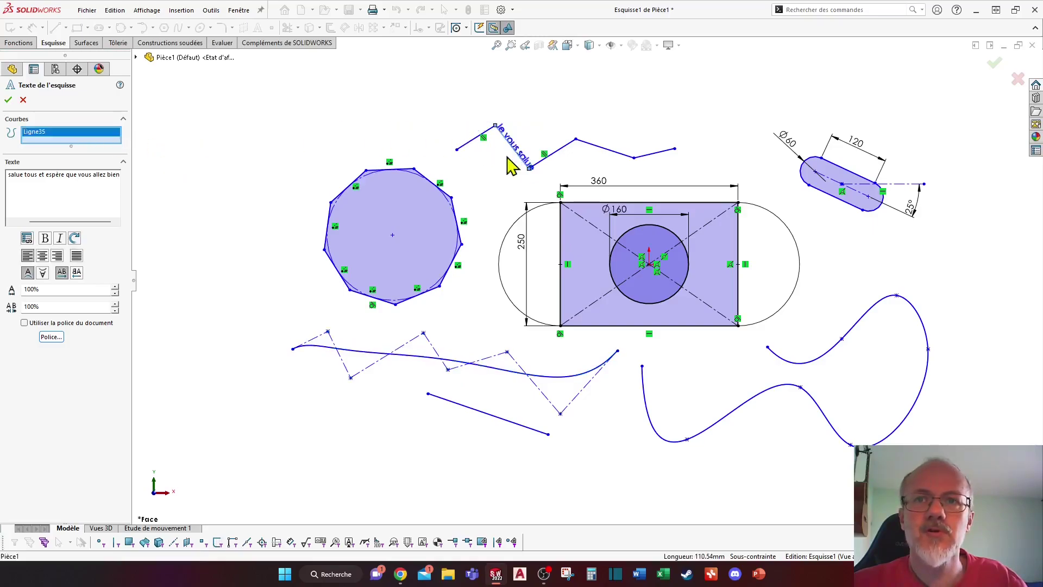
Replace the zigzag line with the style spline as the text's curve and accept the sketch text.
left_click(90, 134)
key("Delete")
left_click(400, 360)
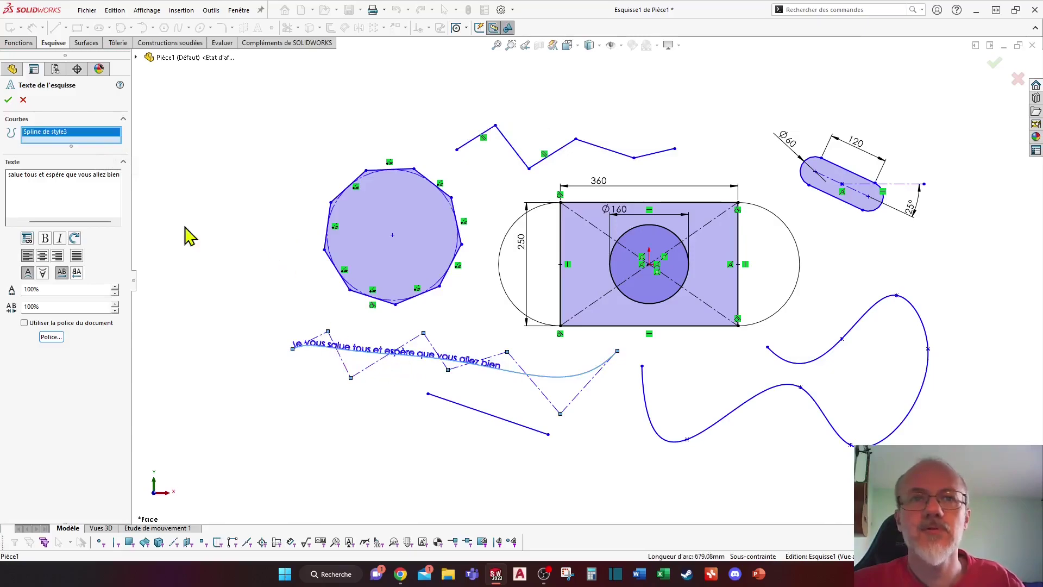
left_click(8, 100)
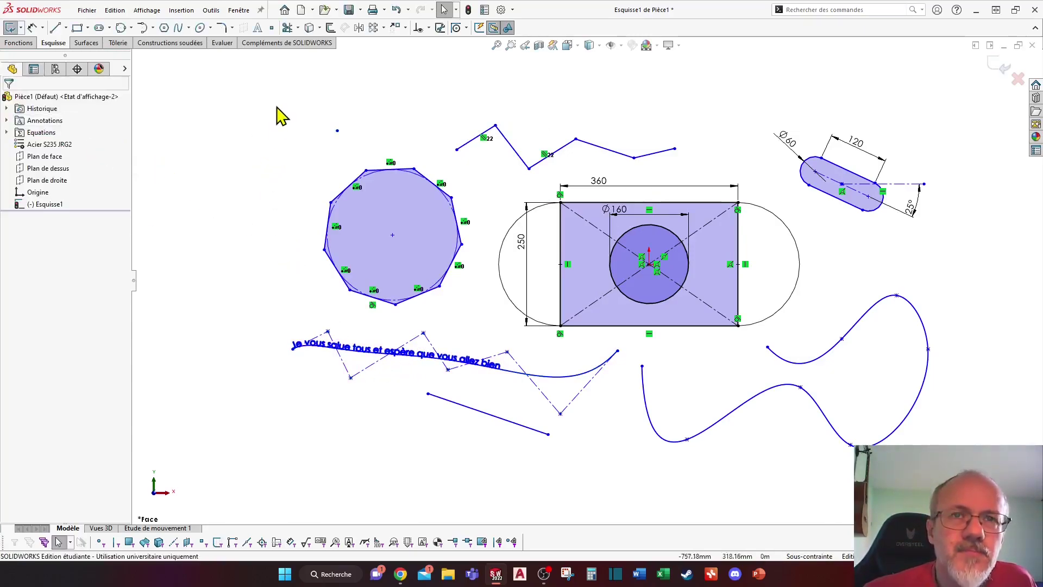
Place sketch points on the zigzag's first three lines and one free point above the zigzag.
left_click(272, 28)
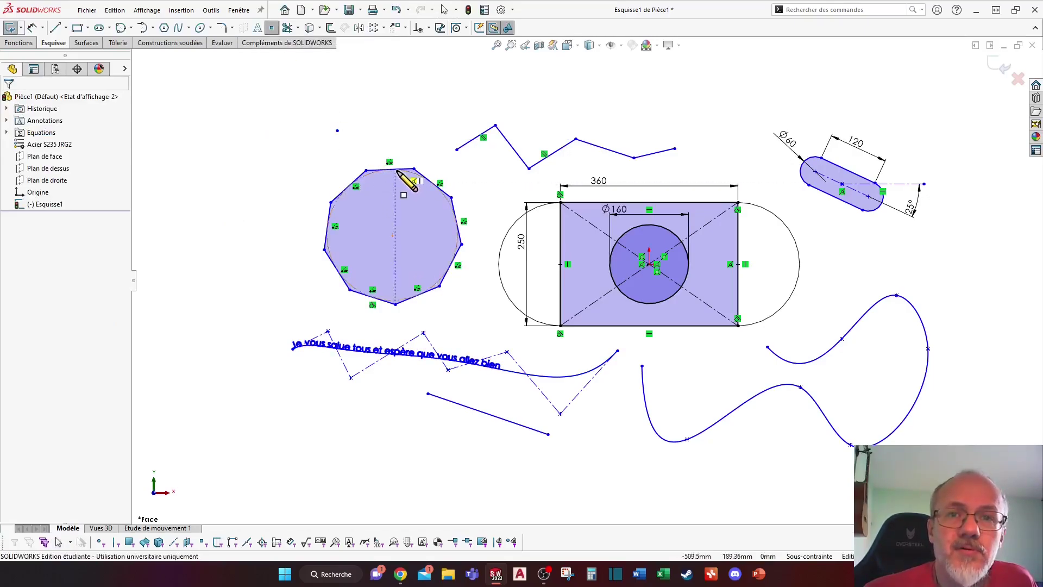
left_click(483, 133)
left_click(512, 147)
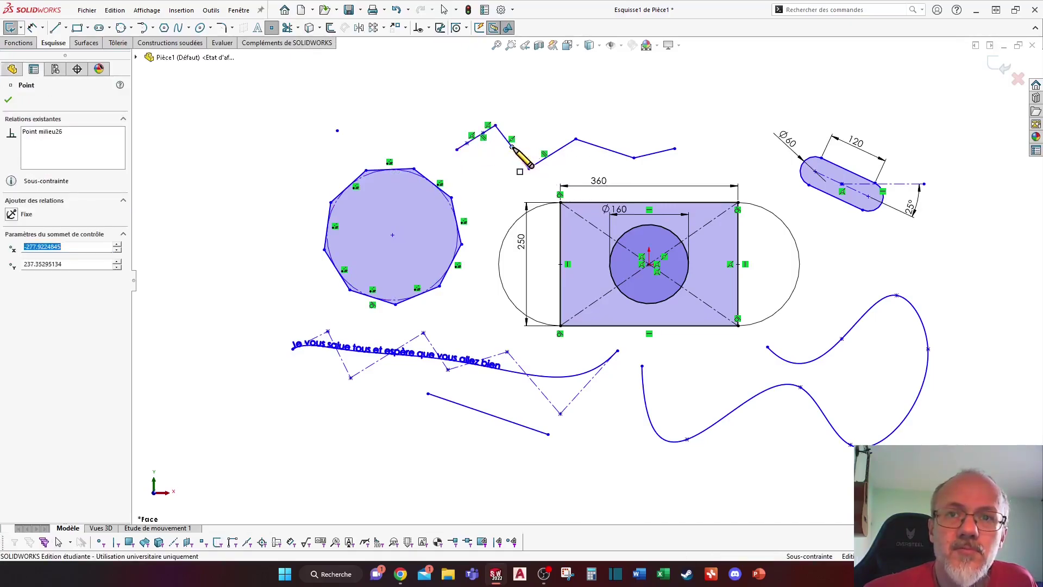
left_click(507, 82)
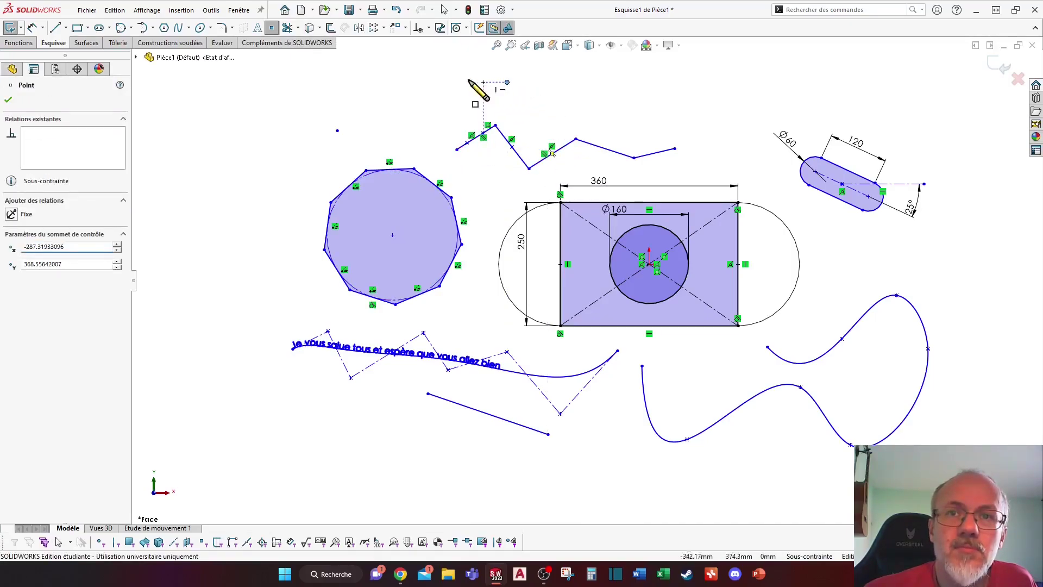
key("Escape")
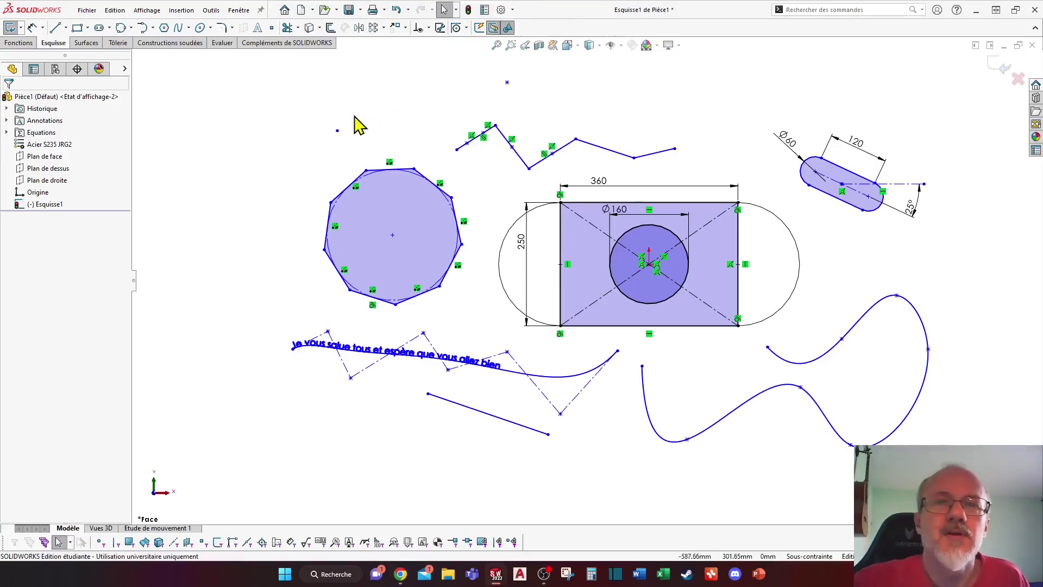
Trim away the rectangle's two vertical sides with smart trim, leaving one outline with the semicircular ends.
left_click(288, 28)
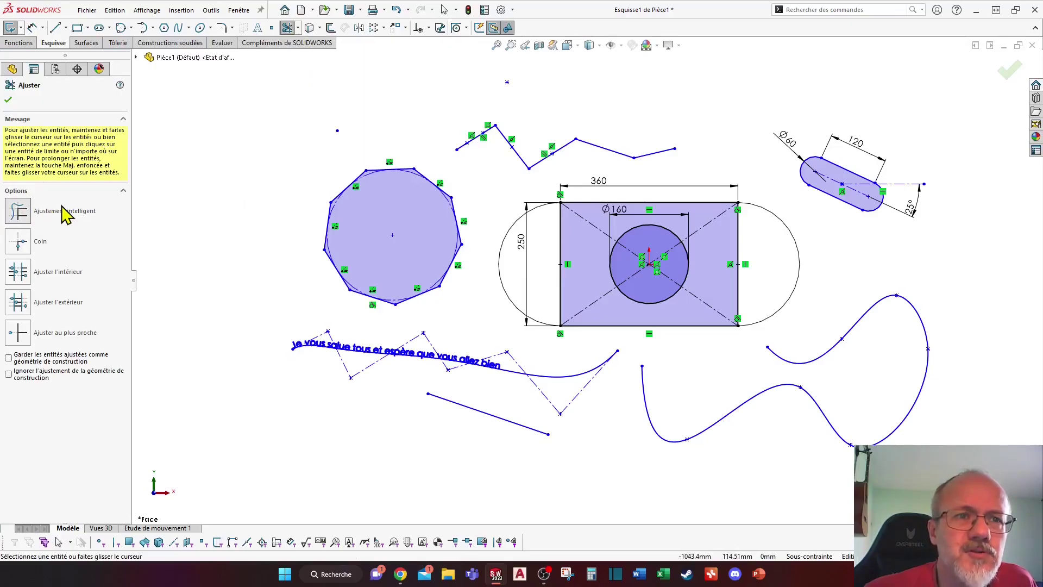
scroll(567, 239, "down", 2)
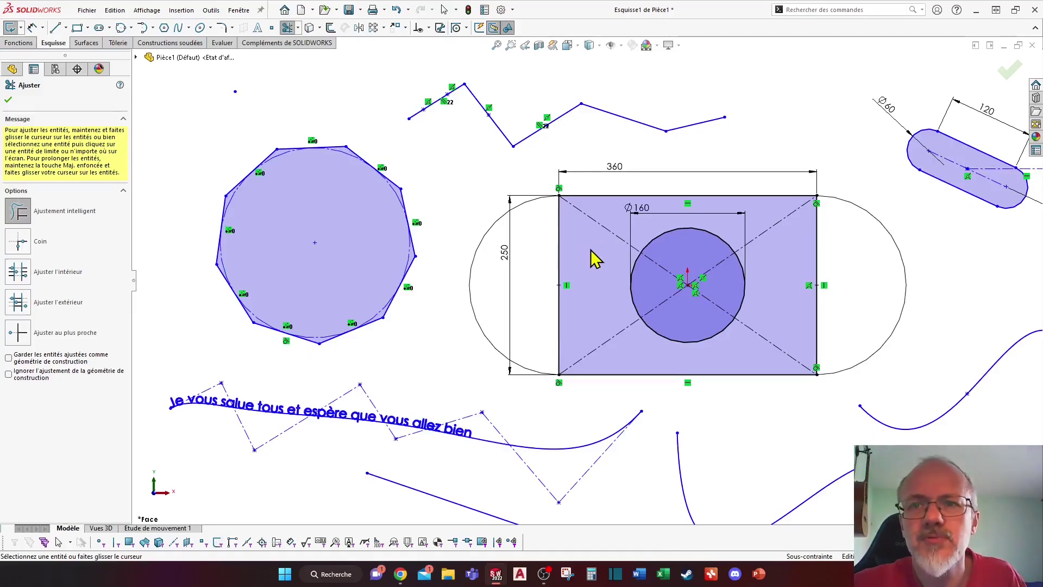
left_click_drag(571, 255, 545, 259)
left_click_drag(801, 259, 839, 275)
scroll(807, 290, "up", 1)
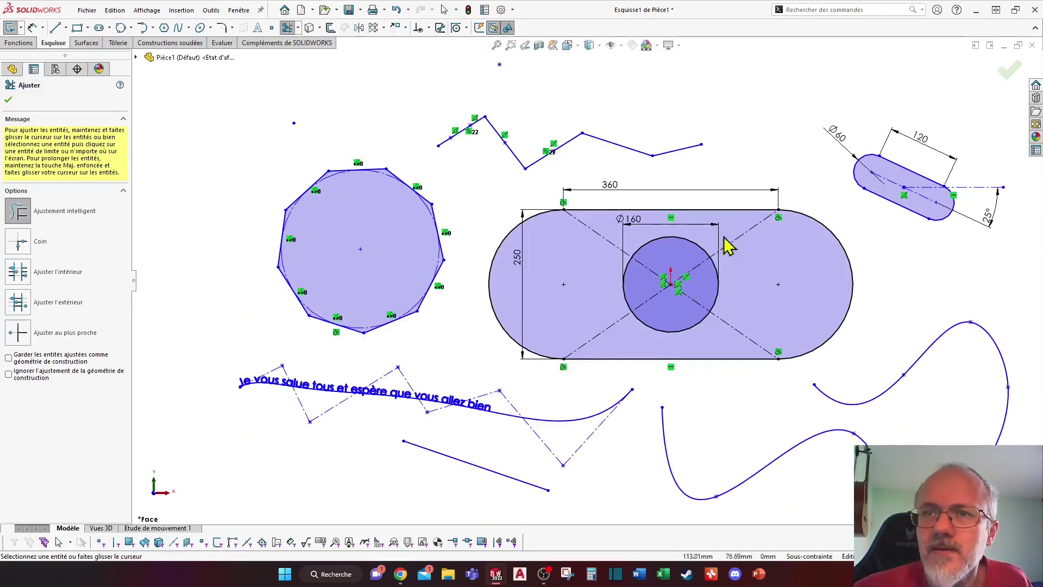
Try trimming the style spline that carries the text, and undo the trim.
mouse_move(567, 363)
left_mouse_down()
mouse_move(517, 449)
mouse_move(554, 419)
mouse_move(559, 443)
left_mouse_up()
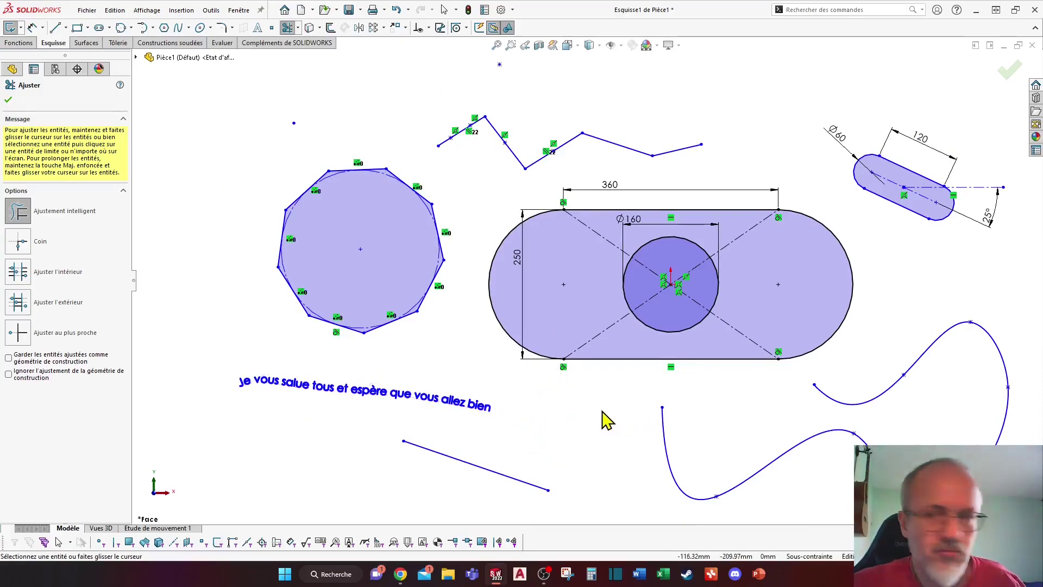
key("ctrl+z")
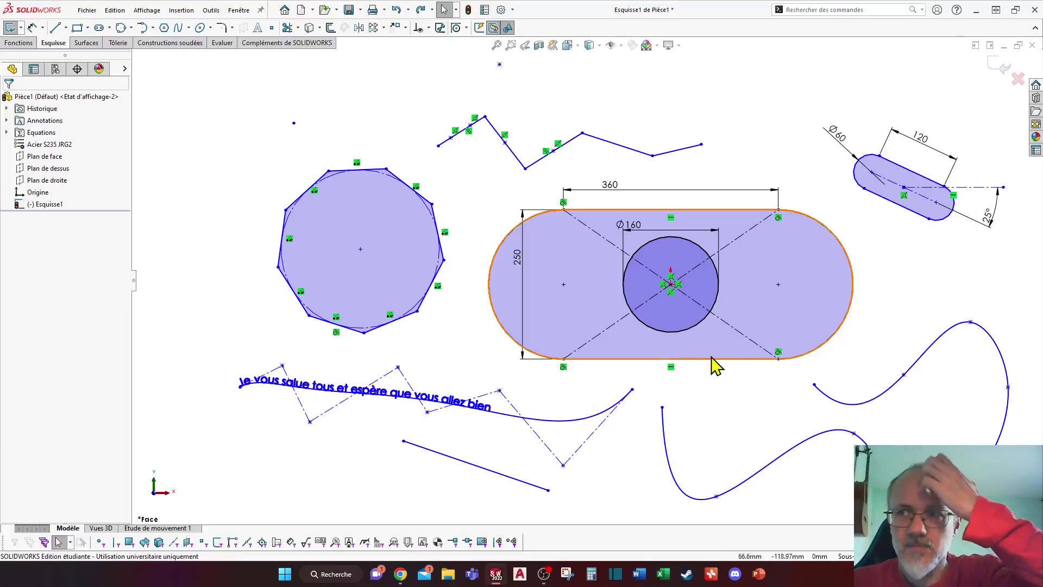
Draw two roughly parallel slanted lines across the eight-point spline, each crossing both of its branches.
left_click(55, 28)
left_click(833, 495)
left_click(887, 333)
double_click(923, 307)
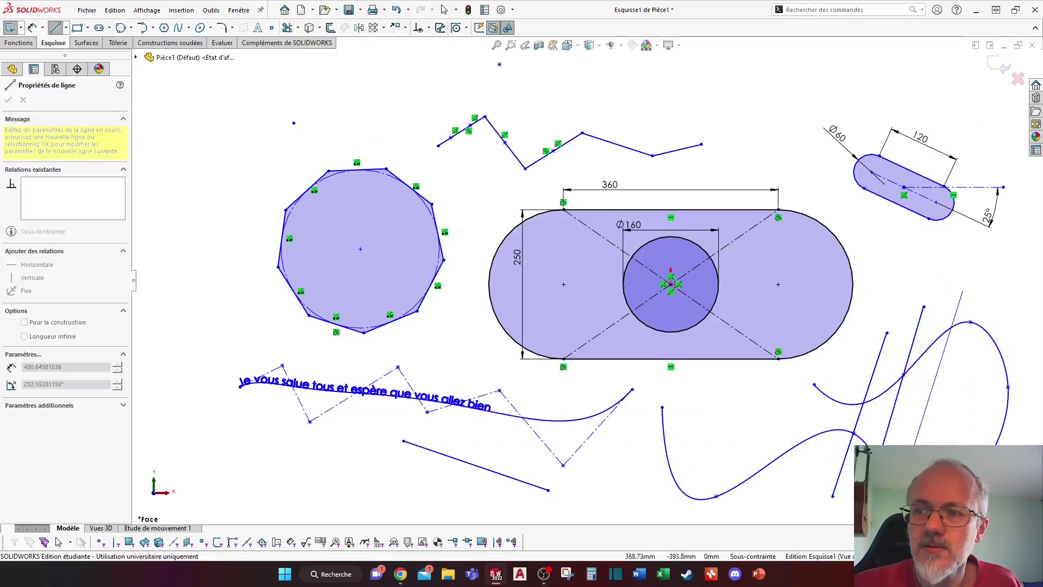
Trim the eight-point spline between the two slanted lines, and undo the excess trim of its loop and the line ends.
left_click(287, 27)
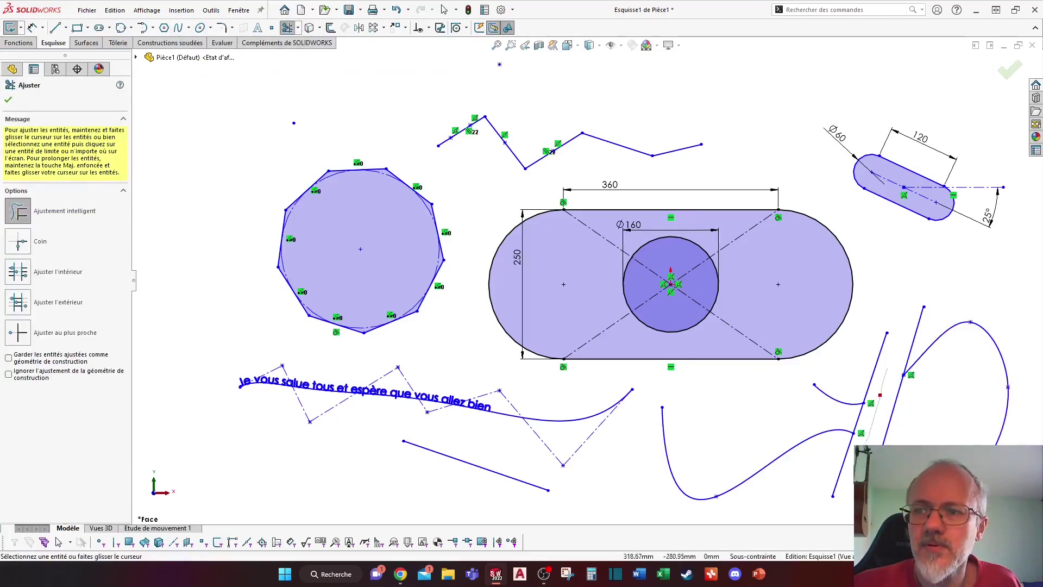
left_click_drag(845, 362, 960, 361)
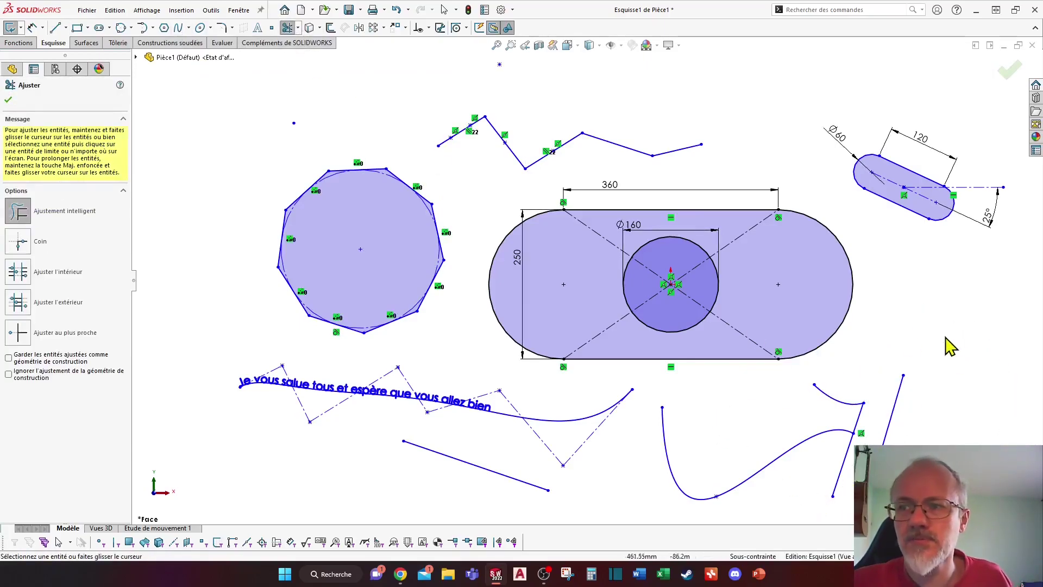
key("Escape")
key("ctrl+z")
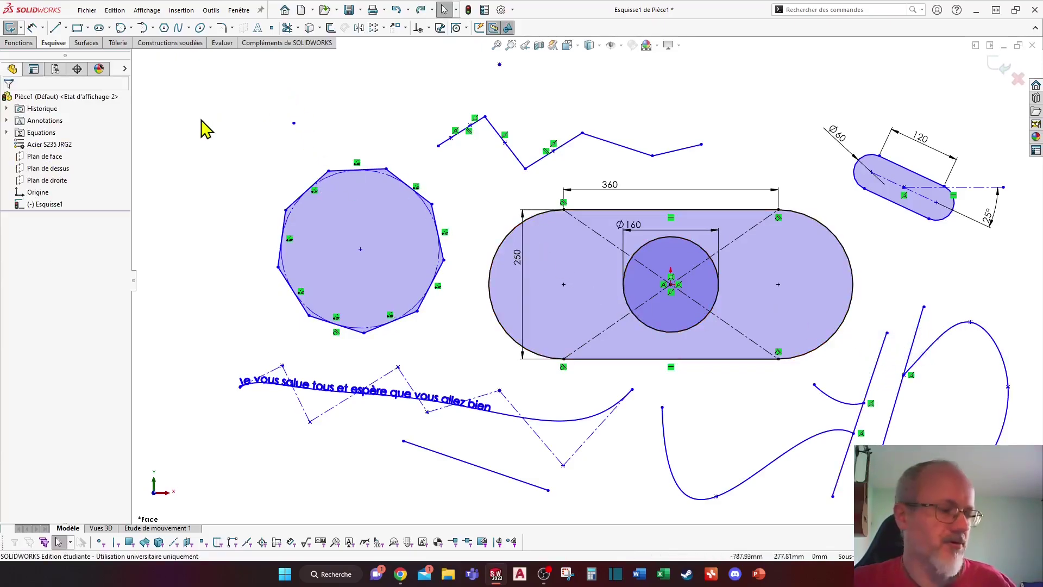
Trim off the upper and lower ends of both slanted lines that extend beyond the eight-point spline.
left_click(287, 27)
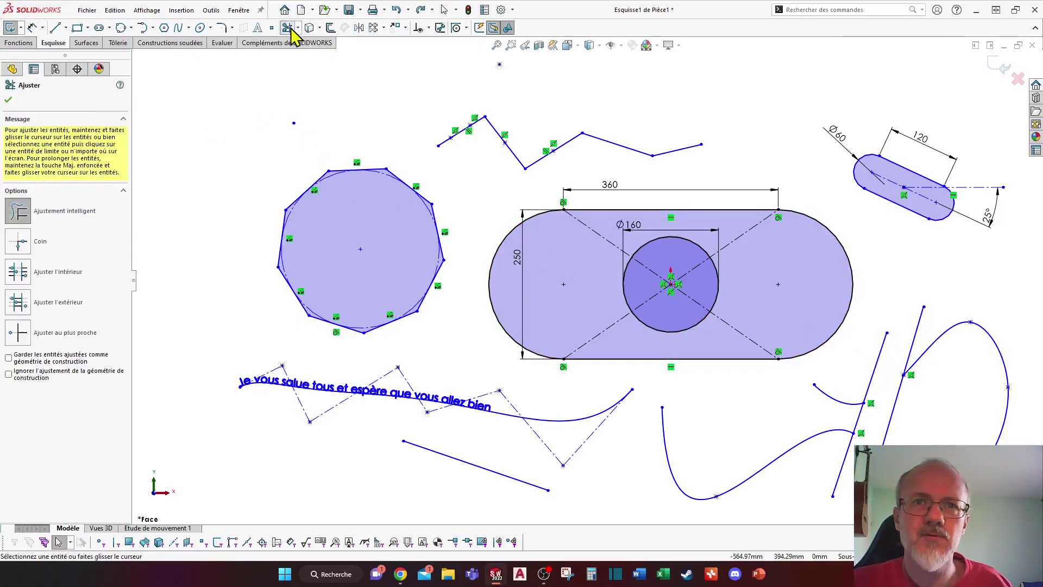
left_click_drag(843, 345, 879, 341)
mouse_move(924, 314)
left_mouse_down()
mouse_move(885, 361)
mouse_move(929, 321)
mouse_move(838, 311)
left_mouse_up()
key("Escape")
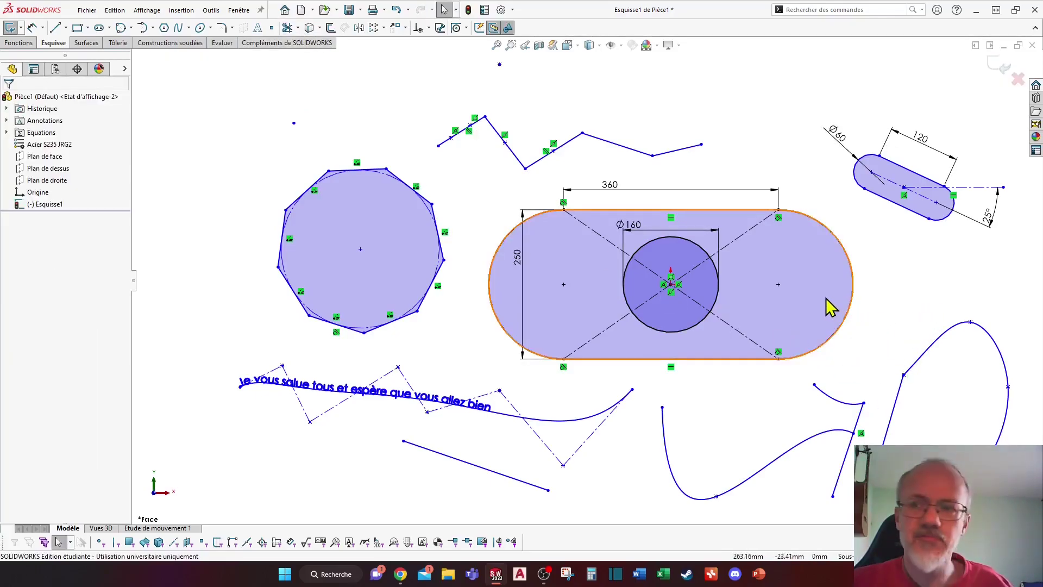
key("f")
key("Return")
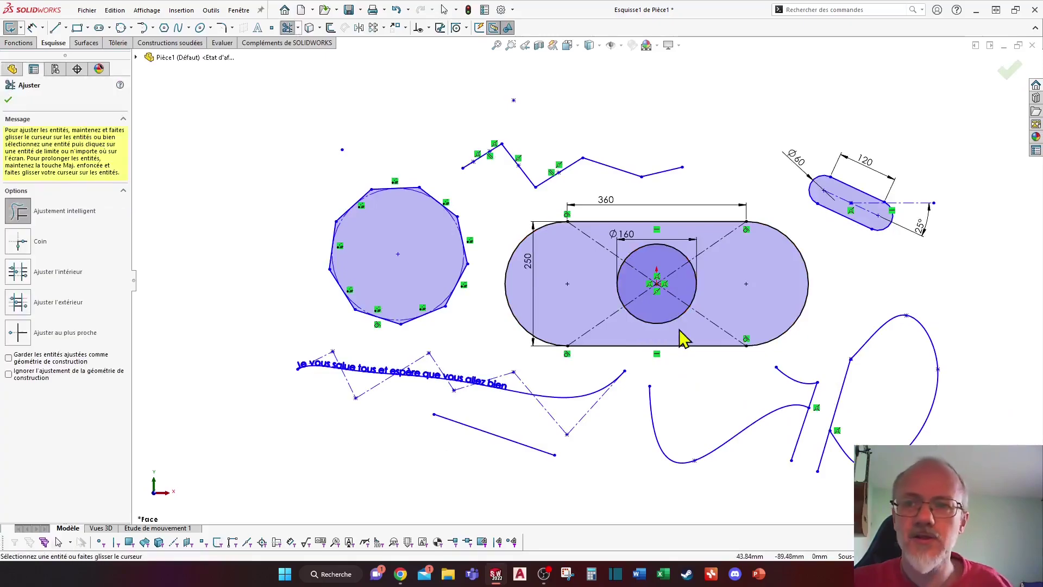
left_click_drag(786, 455, 845, 477)
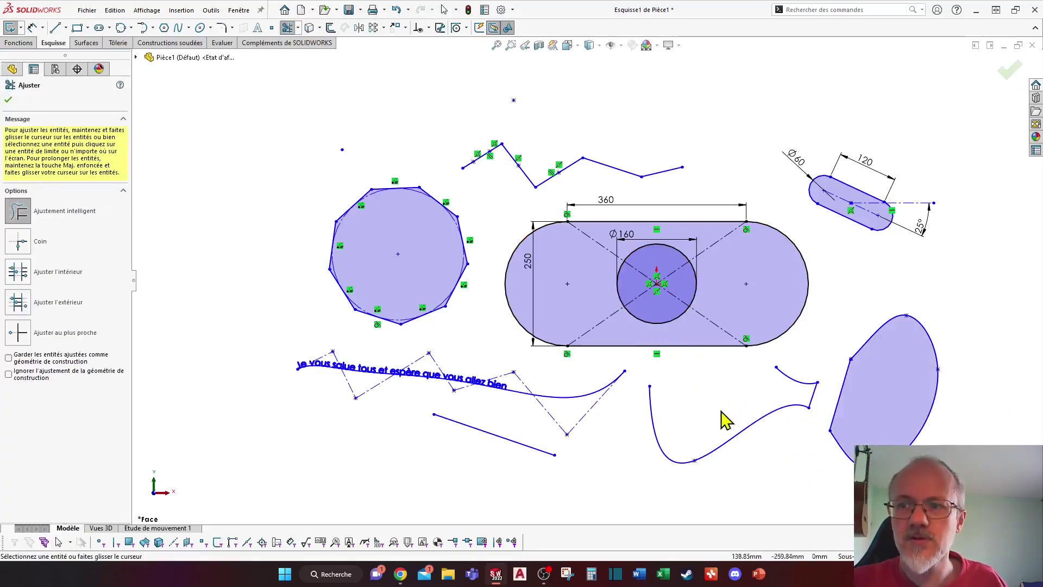
key("Escape")
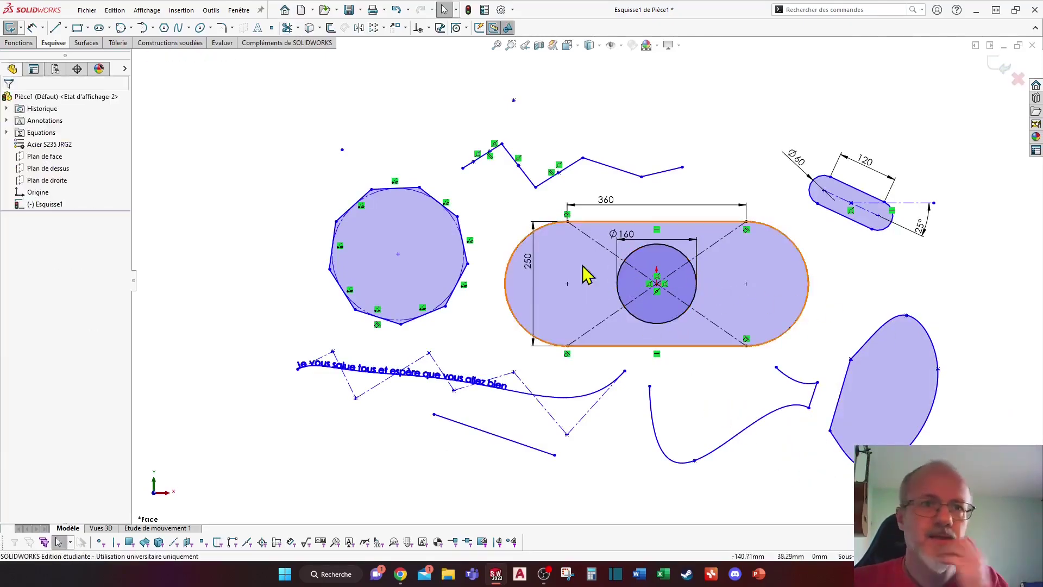
Offset the whole polygon outline 25 mm inward, with chain selection and added dimensions turned on.
left_click(330, 30)
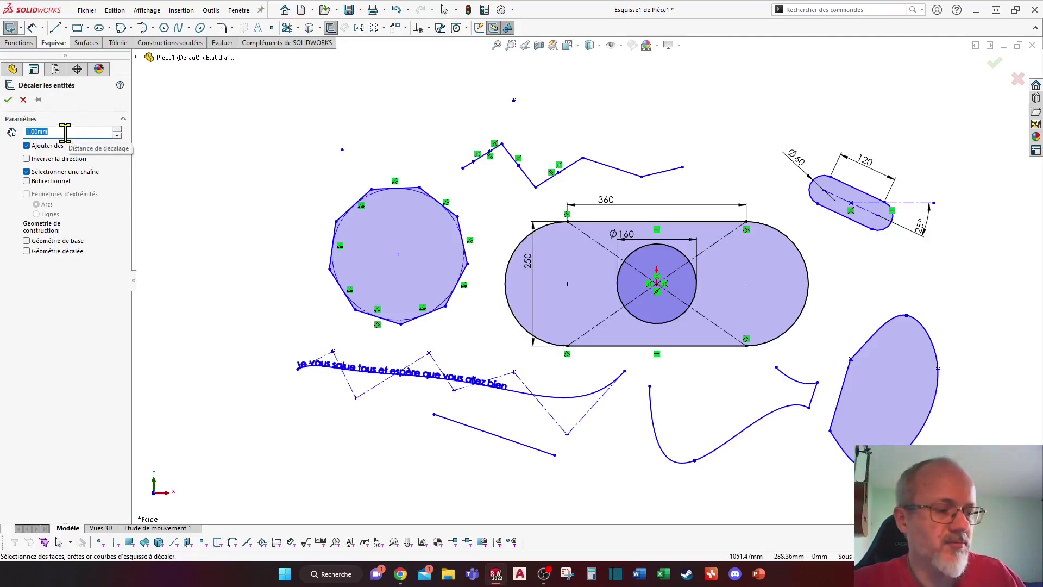
type("25")
key("Return")
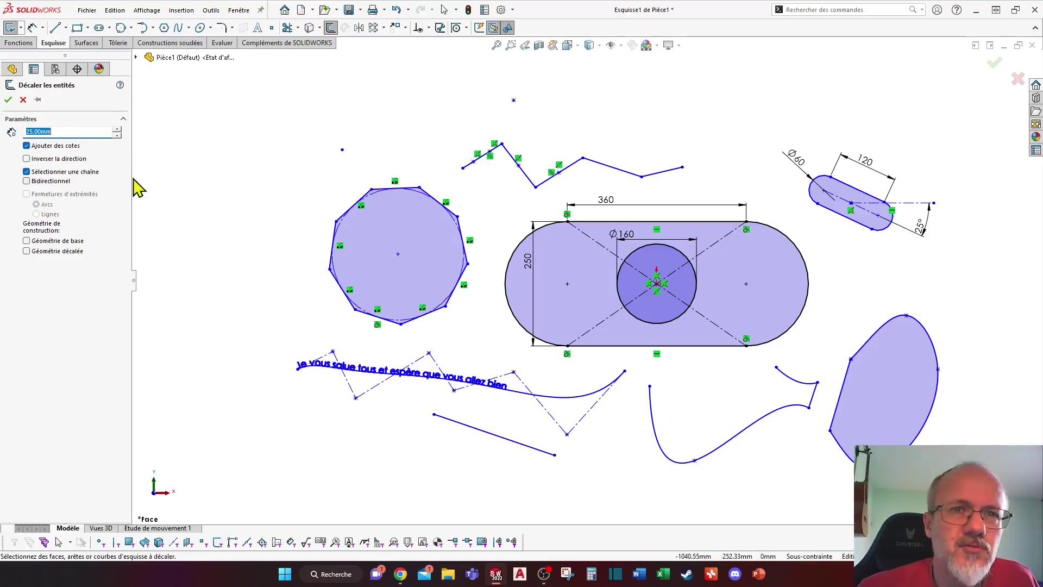
left_click(395, 188)
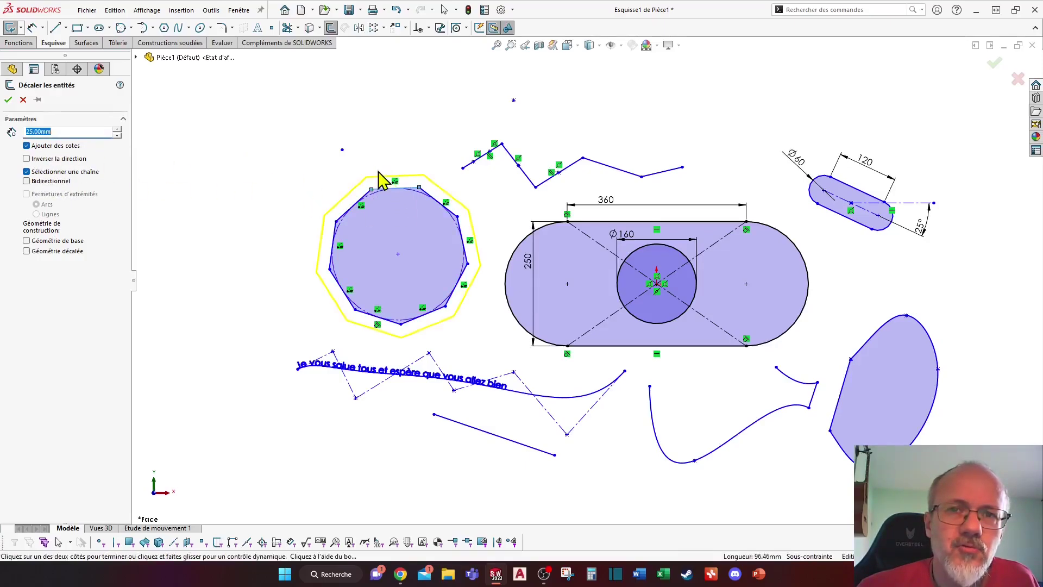
left_click(387, 250)
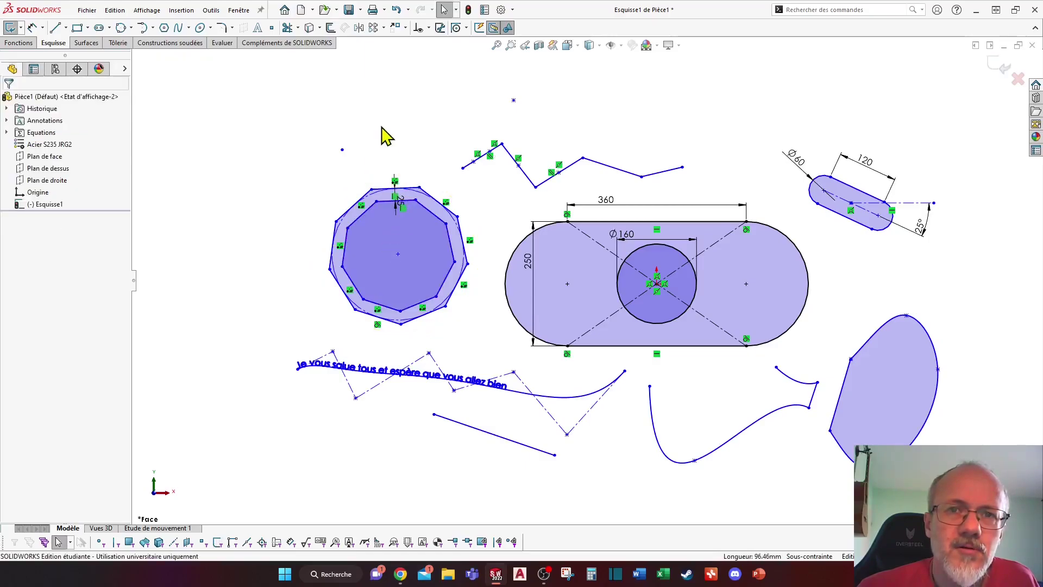
Offset the original polygon outline 25 mm outward.
left_click(331, 27)
left_click(386, 188)
left_click(337, 222)
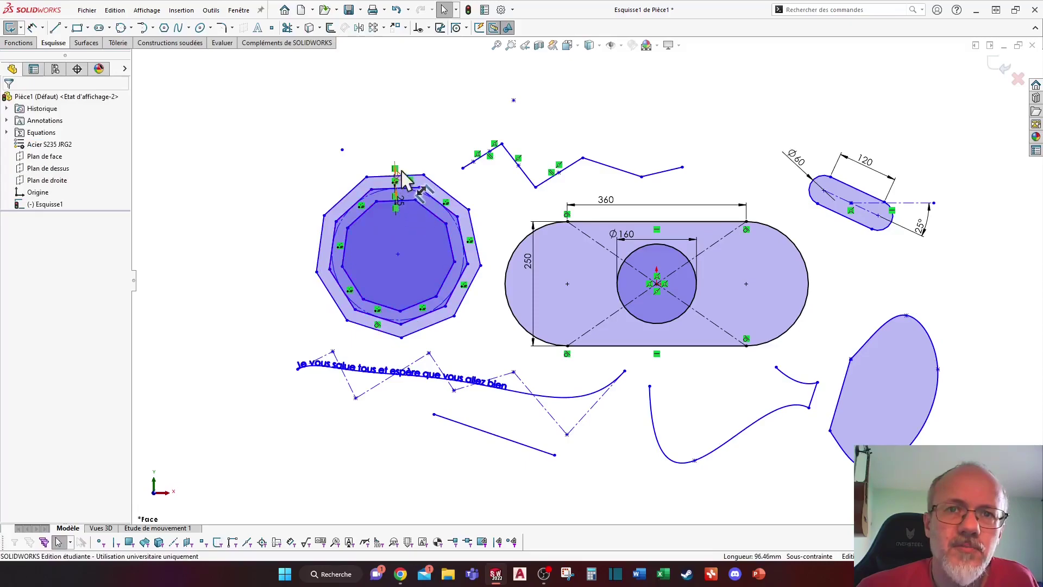
Offset only the rectangle's top line 25 mm upward, with chain selection and added dimensions turned off.
left_click(332, 28)
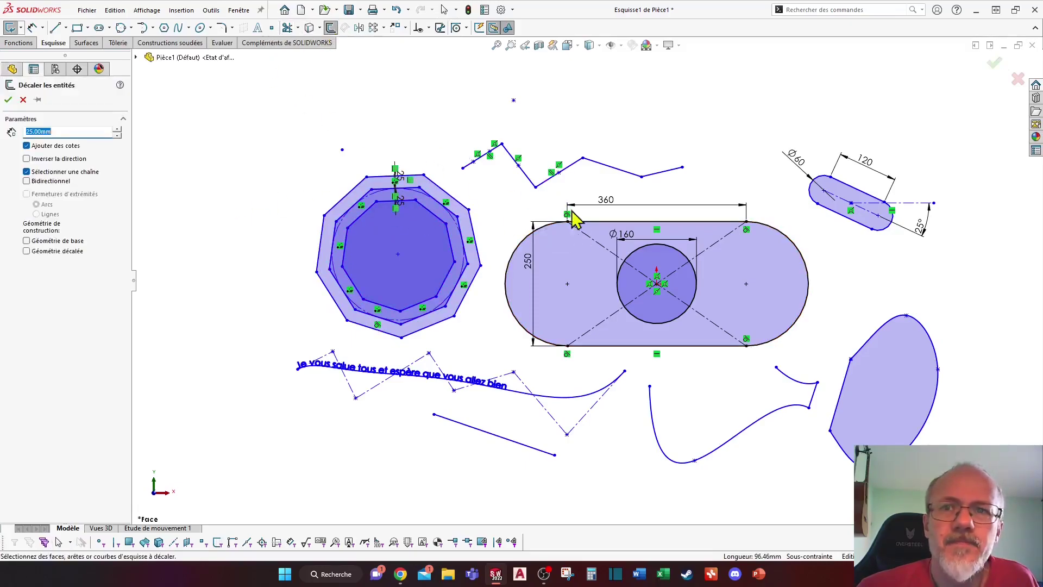
left_click(43, 172)
left_click(629, 222)
left_click(628, 194)
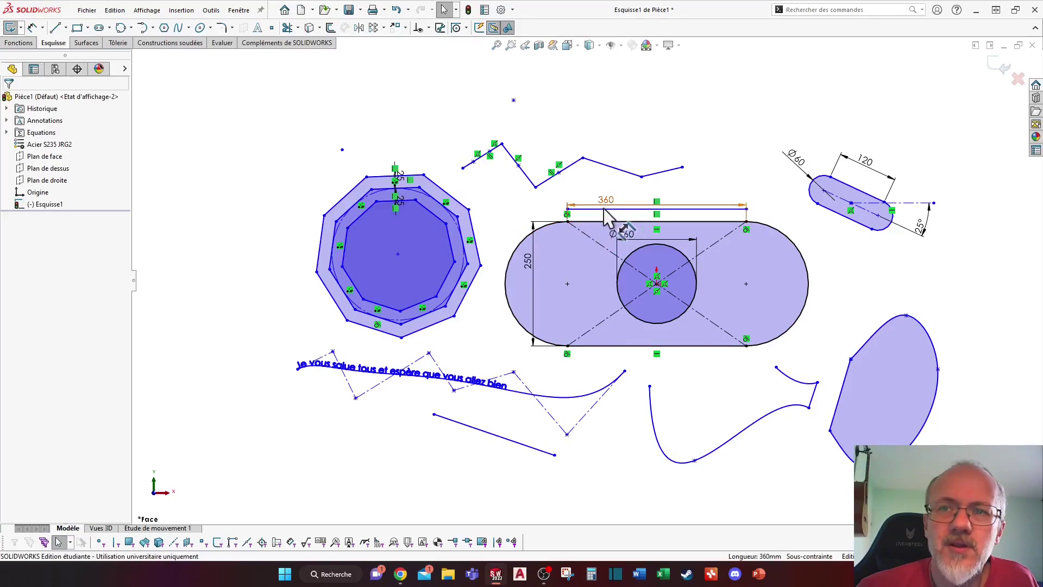
Offset the rectangle's top line 25 mm downward toward the circle, with added dimensions turned on.
left_click(330, 28)
left_click(65, 145)
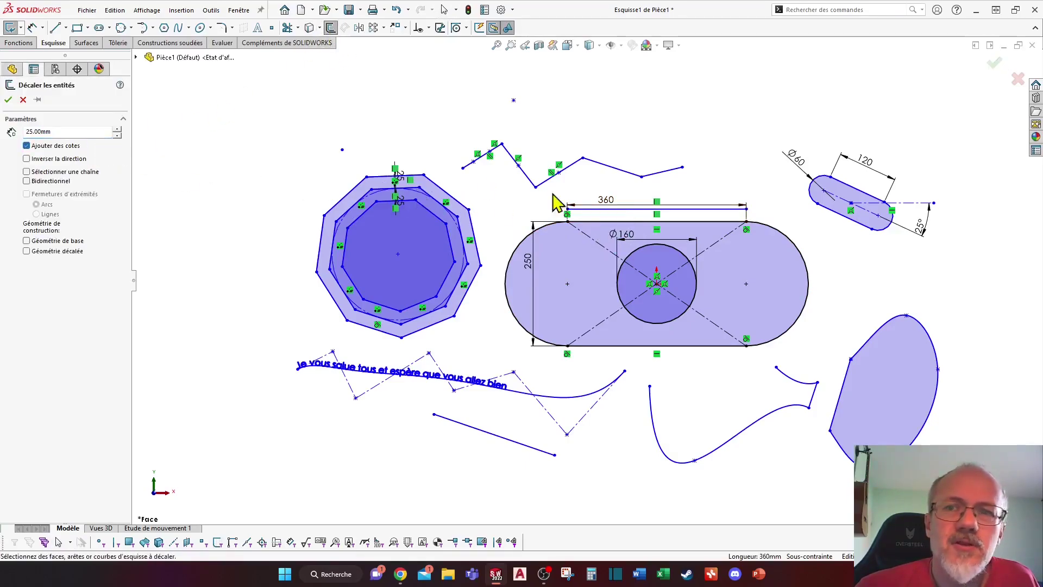
left_click(697, 222)
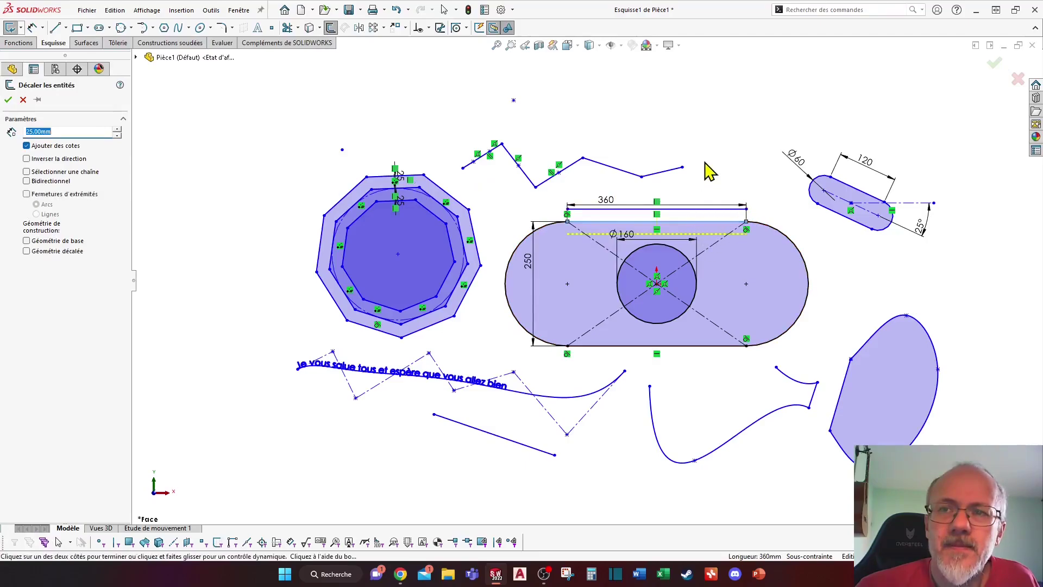
left_click(728, 272)
scroll(679, 228, "down", 3)
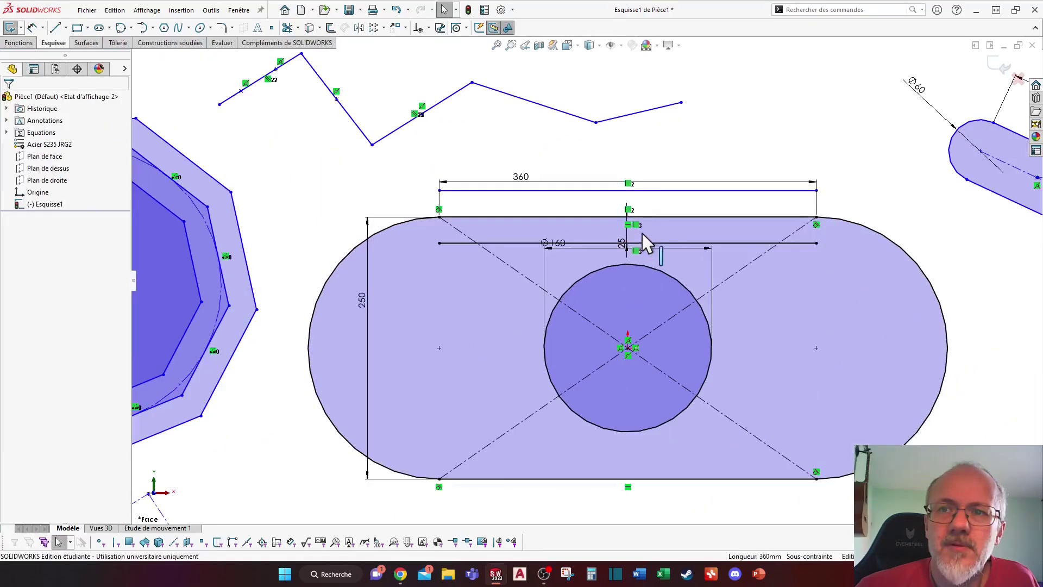
scroll(617, 237, "up", 3)
scroll(540, 245, "up", 1)
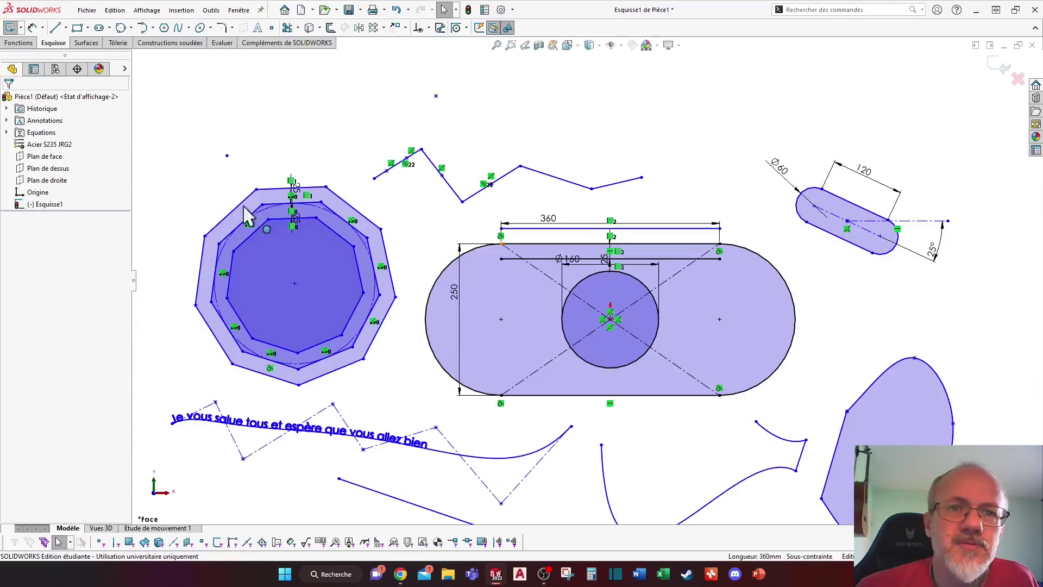
left_click(330, 27)
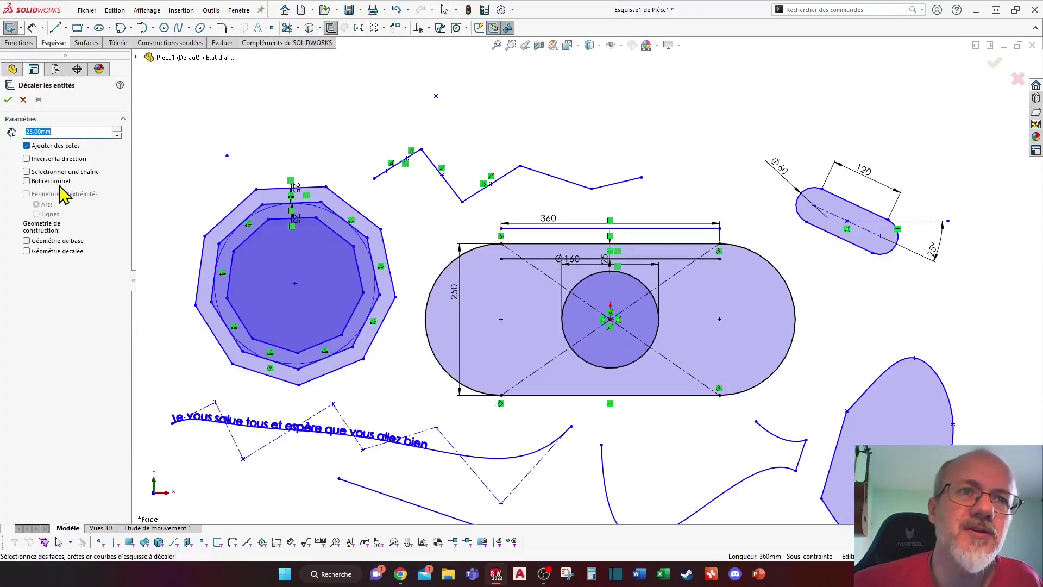
left_click(71, 173)
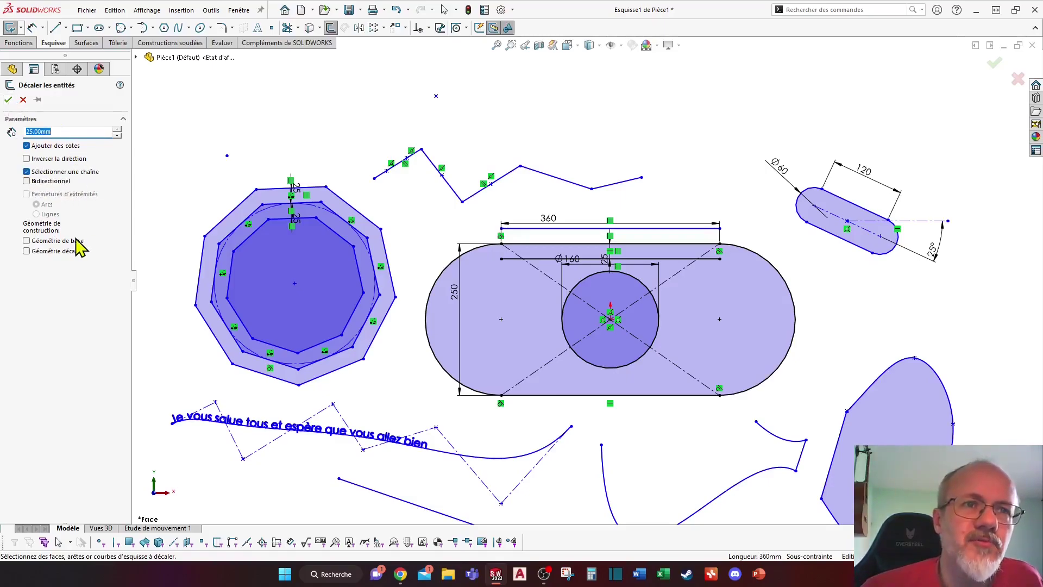
left_click(8, 100)
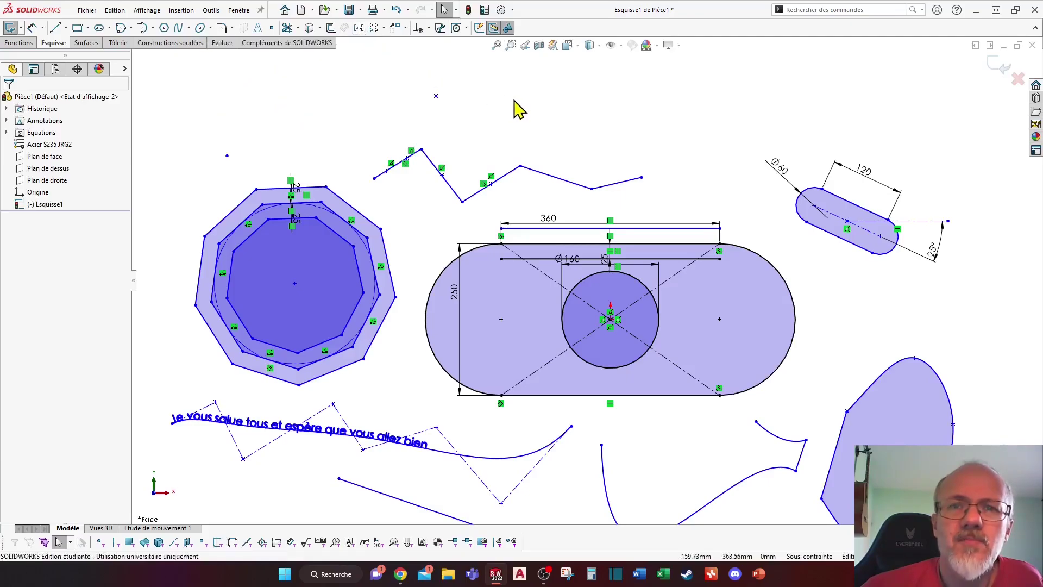
Draw a vertical construction line to the right of all the sketch shapes, from above the small slot to below the closed spline.
scroll(514, 100, "up", 1)
scroll(515, 101, "down", 1)
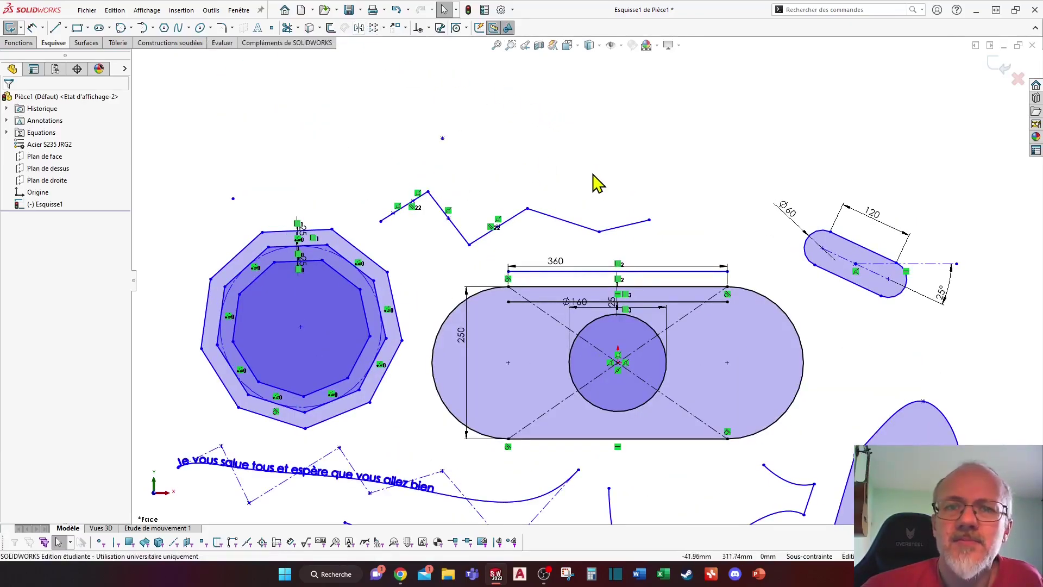
scroll(593, 175, "up", 1)
left_click(65, 28)
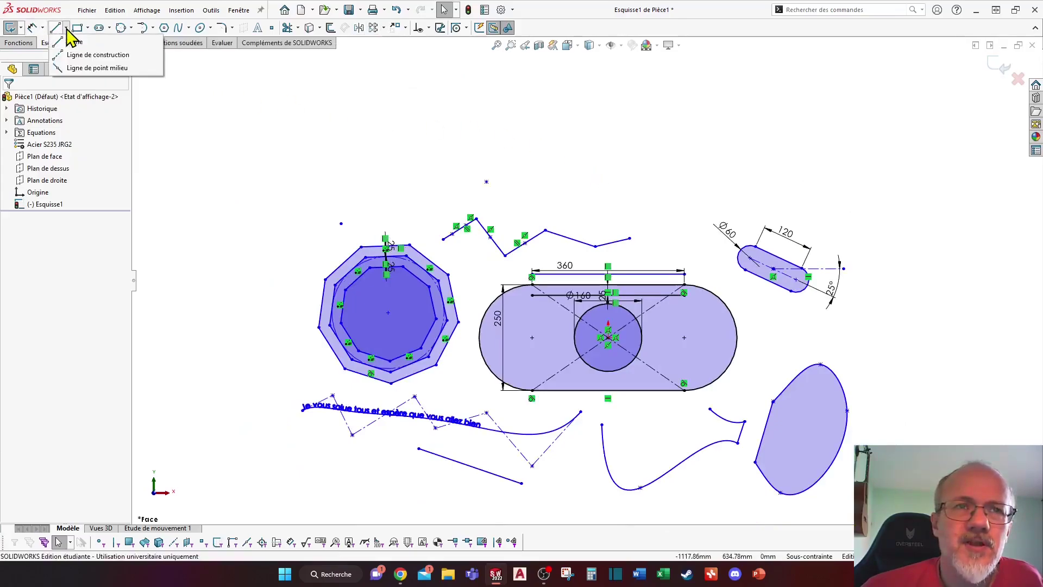
left_click(98, 54)
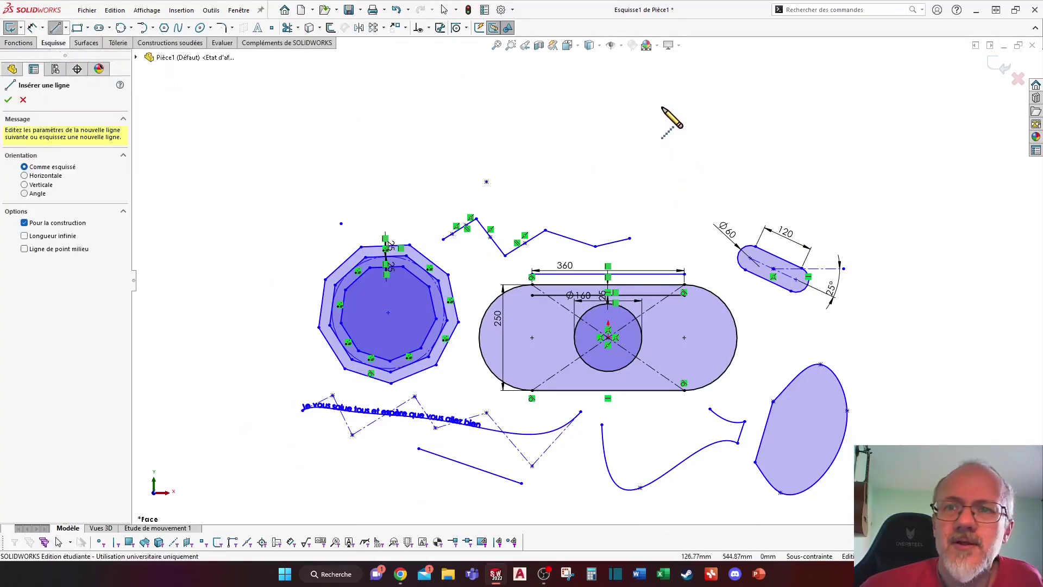
key("z")
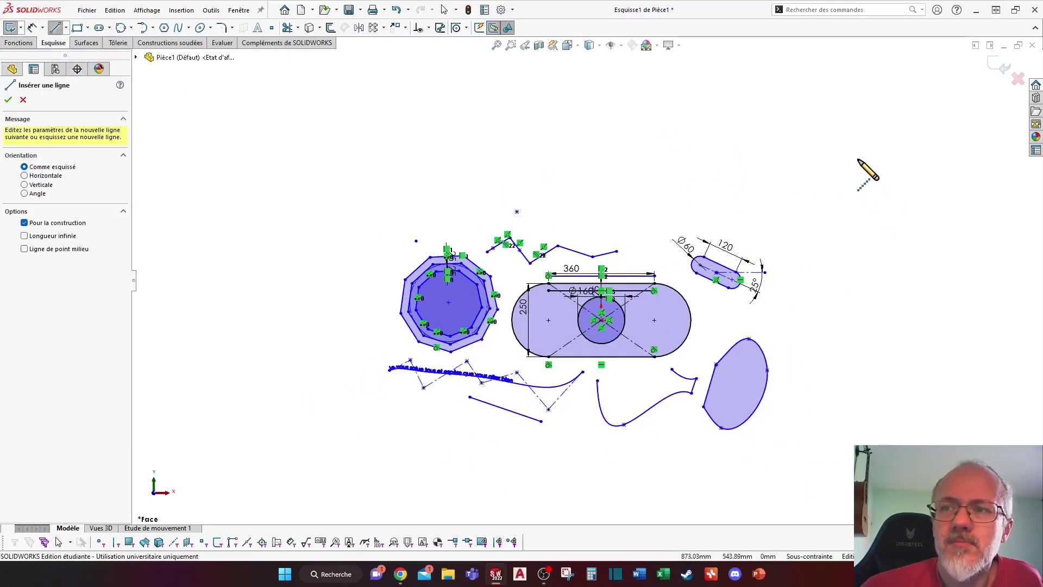
left_click(858, 158)
left_click(857, 471)
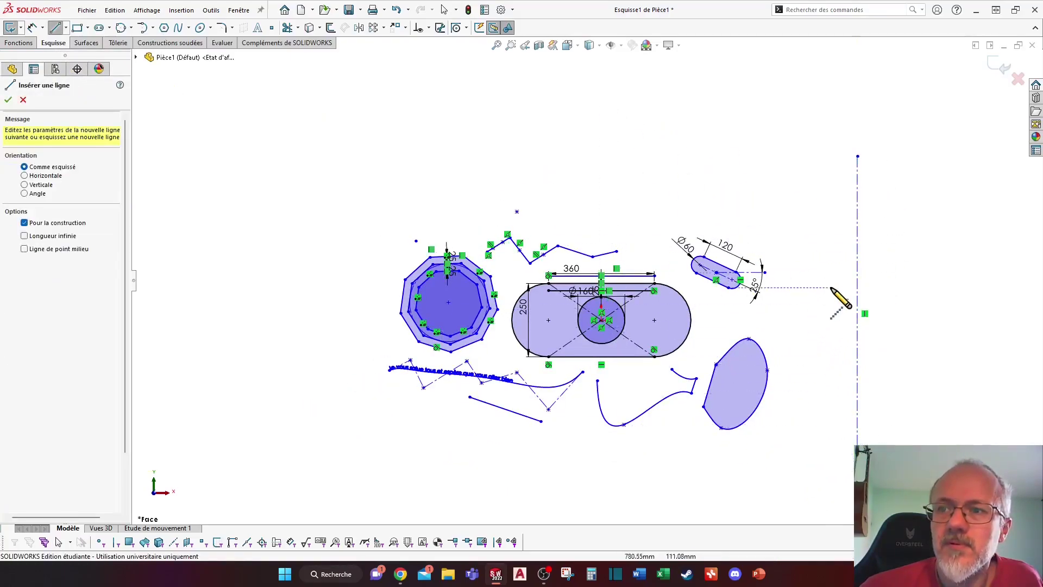
key("Escape")
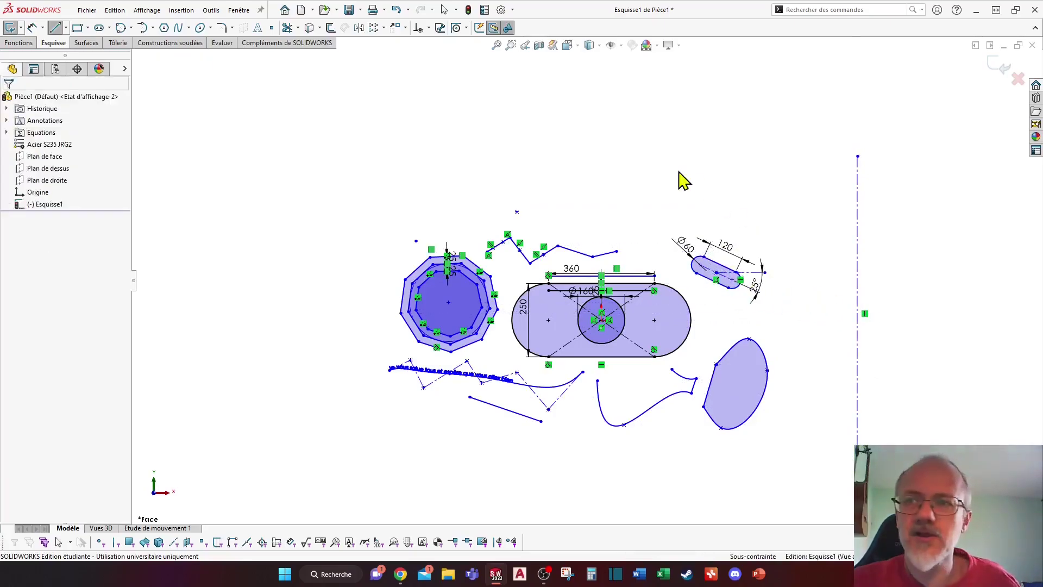
Mirror the sketch shapes about the vertical construction line, keeping the originals as copies.
left_click(358, 29)
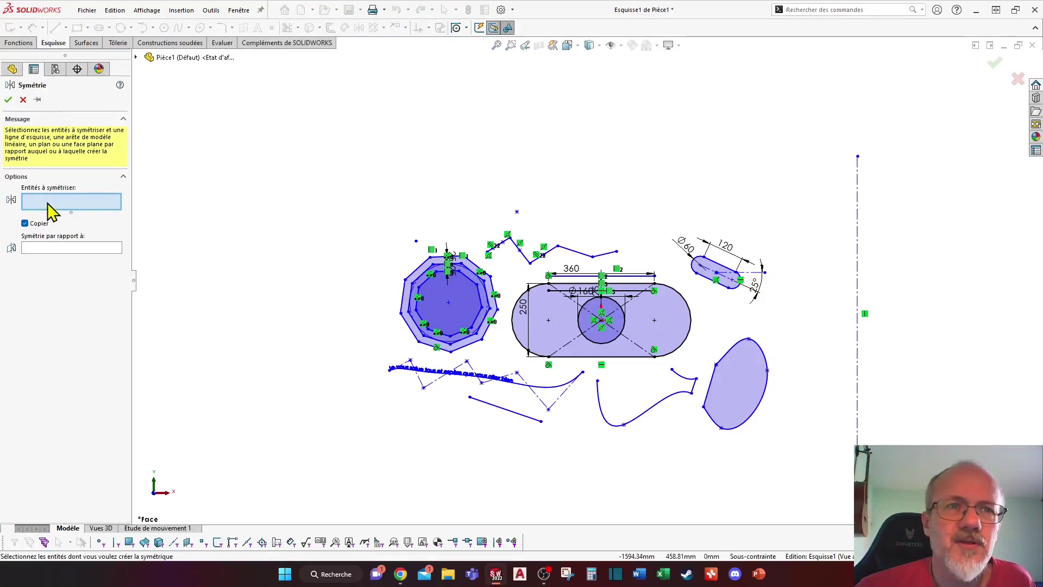
left_click_drag(346, 232, 717, 428)
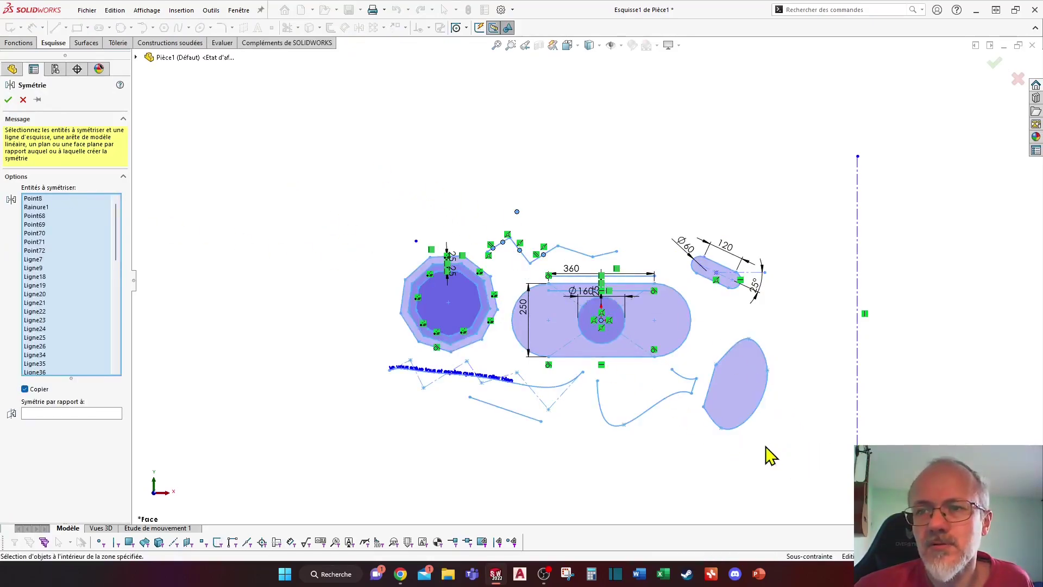
left_click(58, 414)
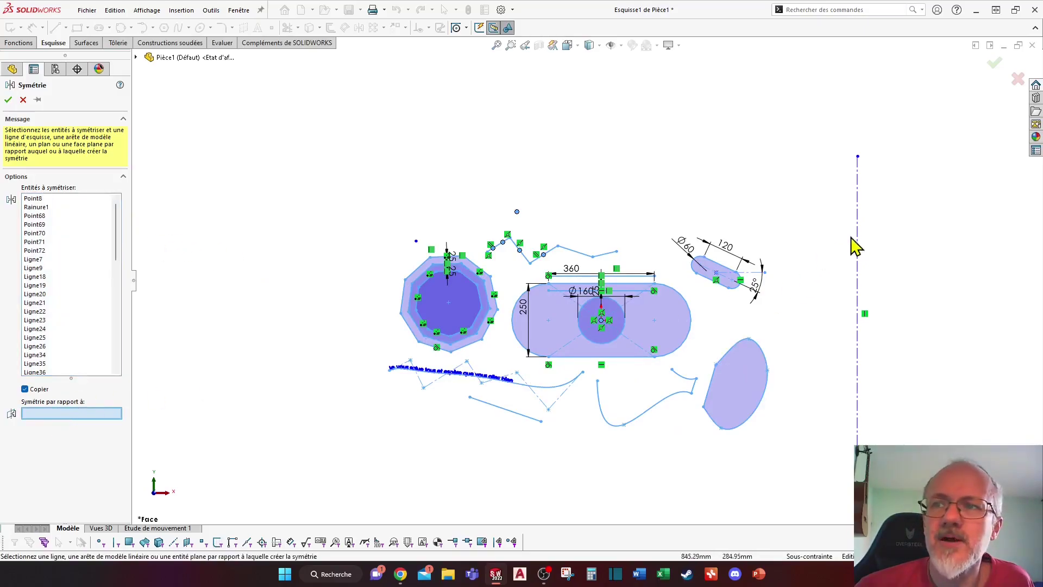
left_click(857, 242)
key("f")
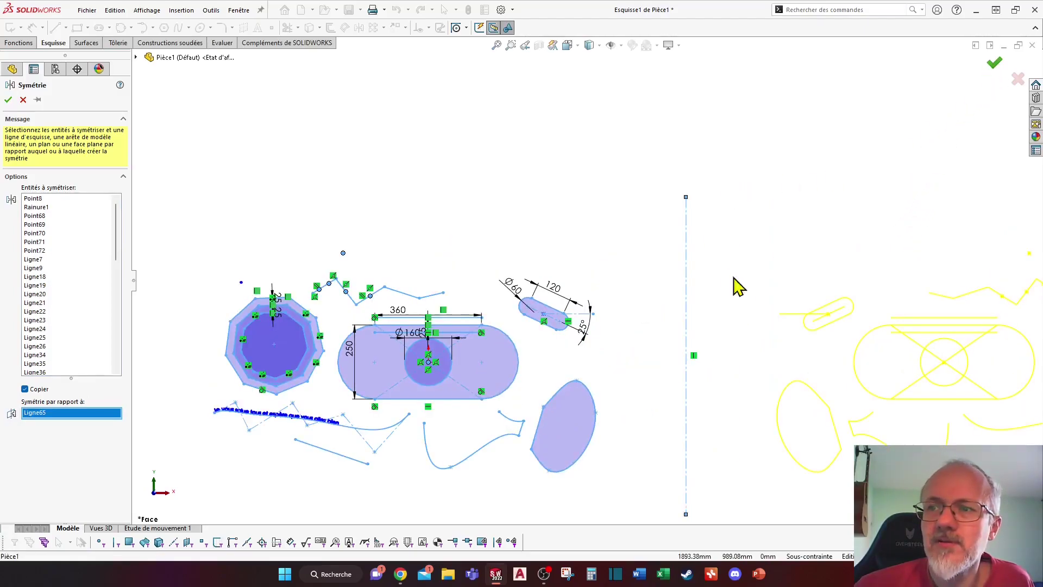
key("Return")
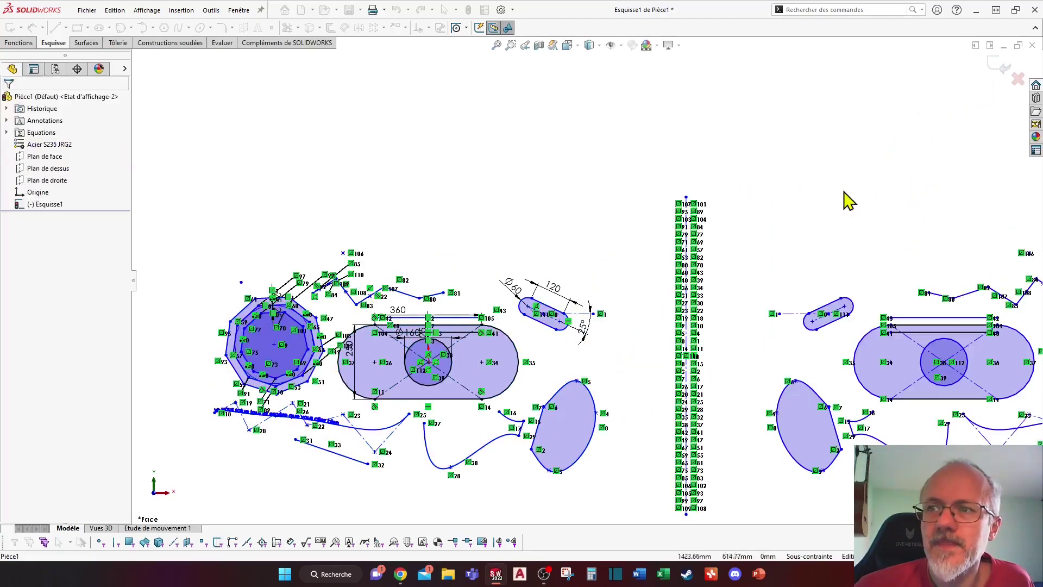
key("f")
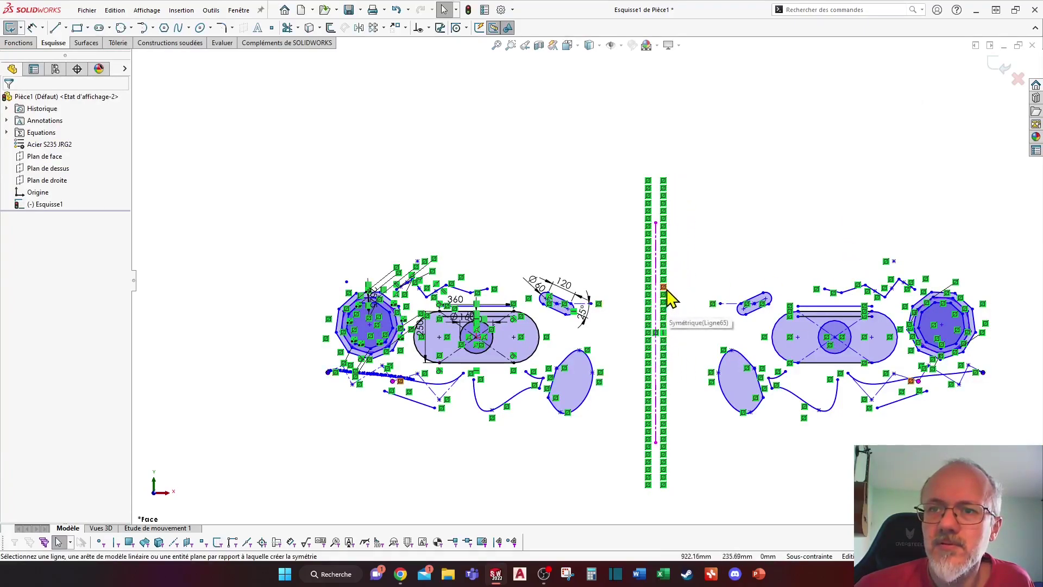
Test the symmetry by moving the original zigzag's right endpoint upward and the closed spline's right-hand point downward.
left_click(487, 289)
left_click_drag(484, 194, 522, 179)
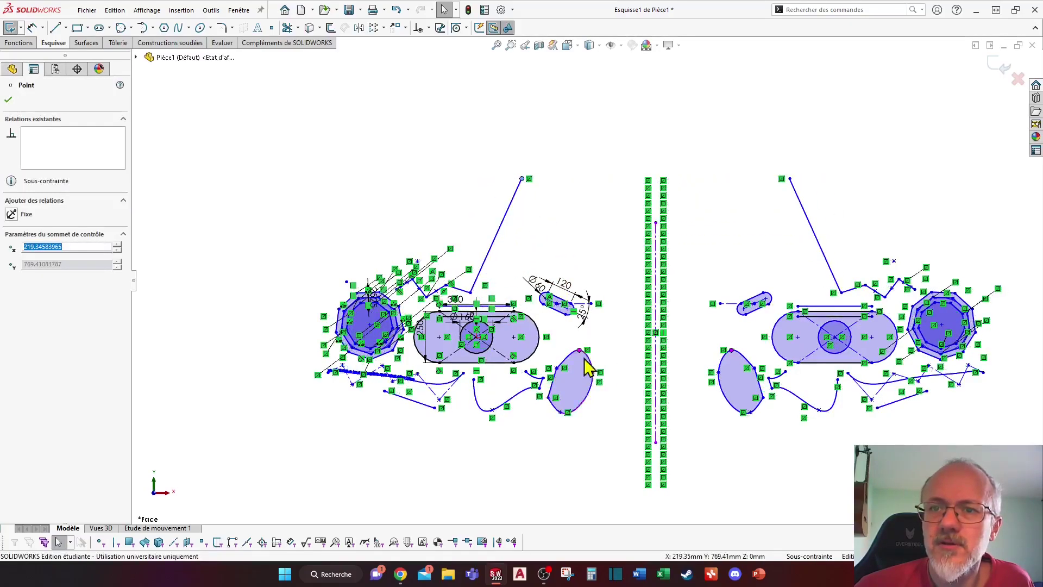
left_click_drag(596, 380, 607, 415)
key("Escape")
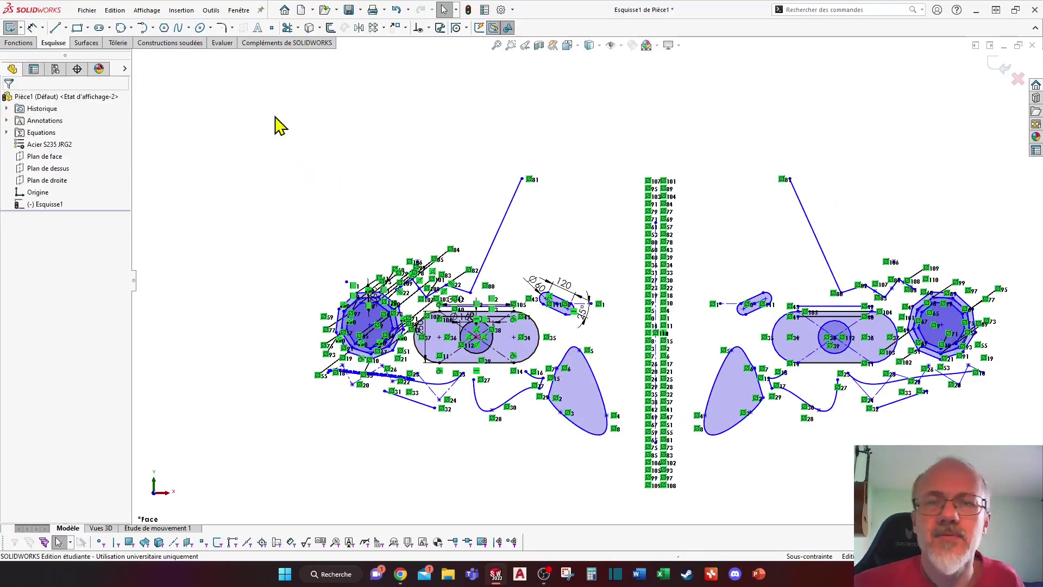
Delete all the sketch geometry, including the mirrored copies and the construction line.
left_click(384, 28)
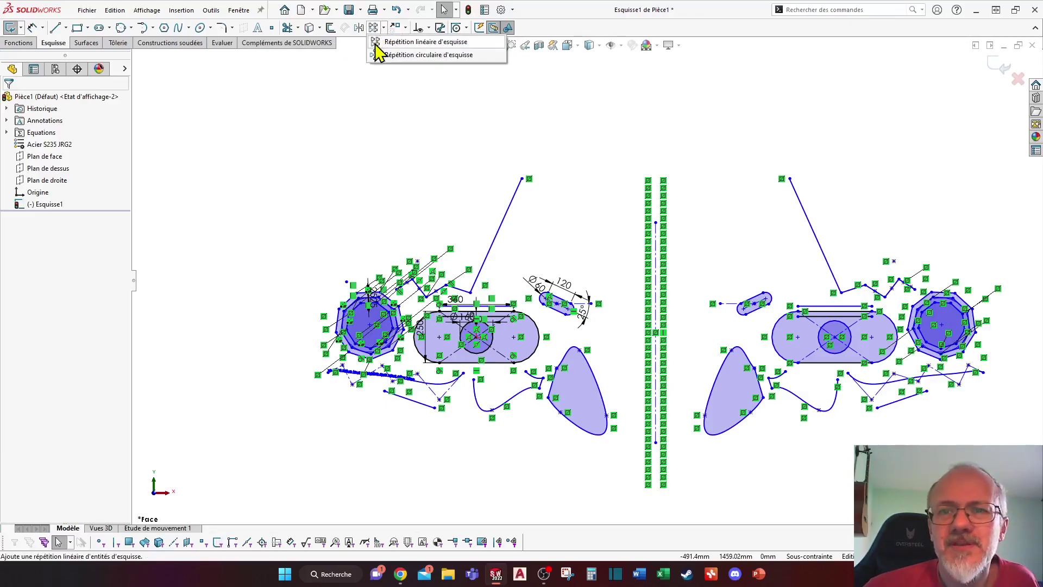
mouse_move(268, 124)
left_mouse_down()
mouse_move(728, 400)
mouse_move(955, 411)
mouse_move(1025, 435)
left_mouse_up()
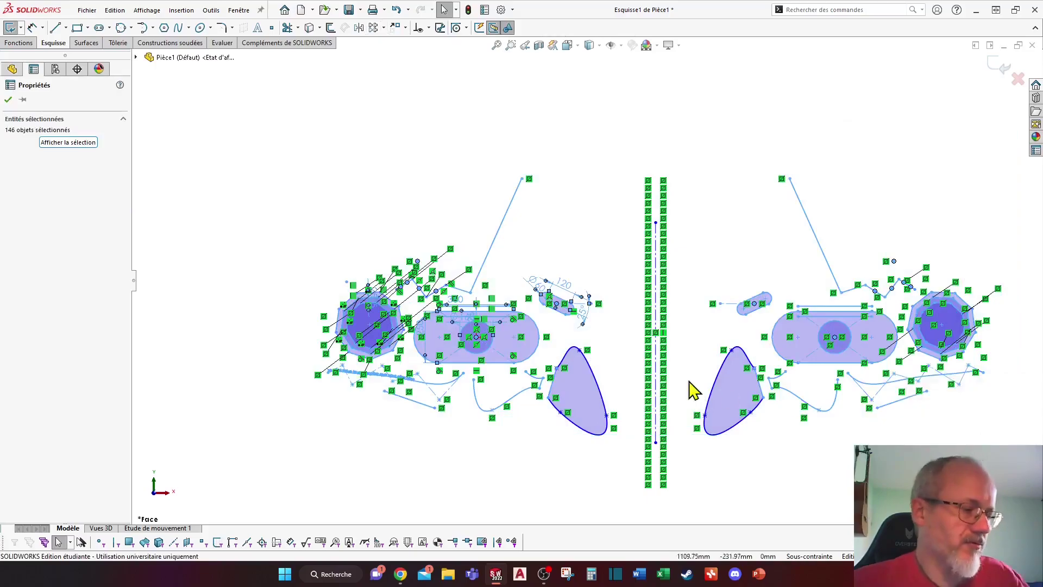
key("Delete")
mouse_move(452, 200)
left_mouse_down()
mouse_move(815, 507)
mouse_move(812, 497)
left_mouse_up()
key("Delete")
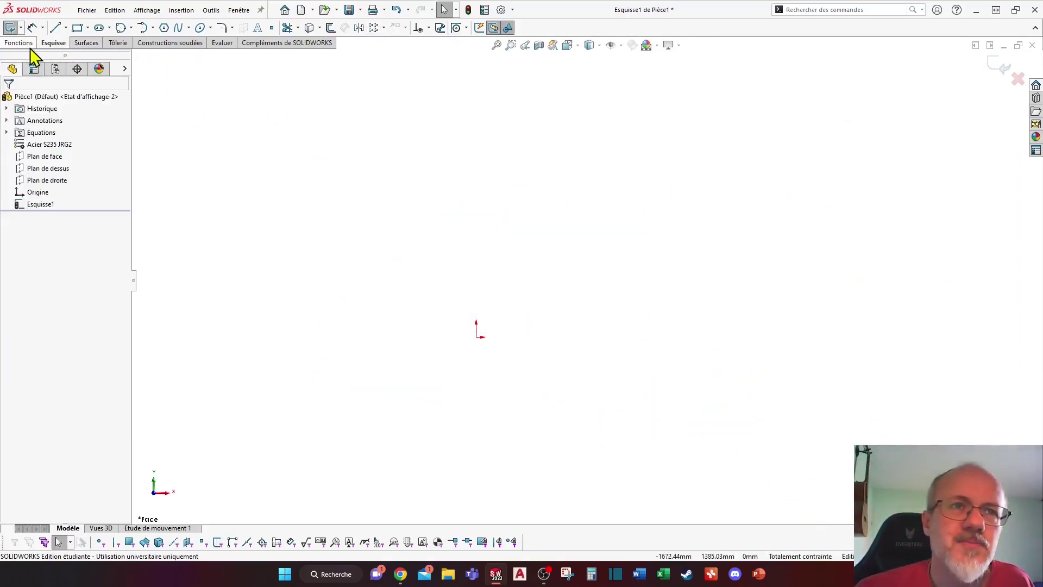
Draw a circle with a radius of about 165 mm centred on the origin.
left_click(132, 28)
left_click(142, 48)
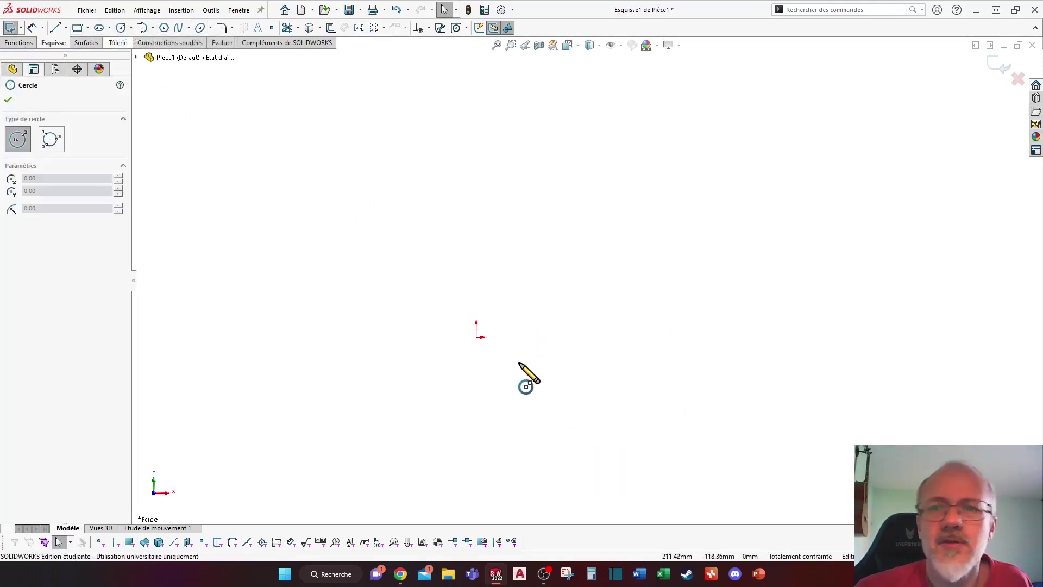
left_click(477, 337)
left_click(508, 354)
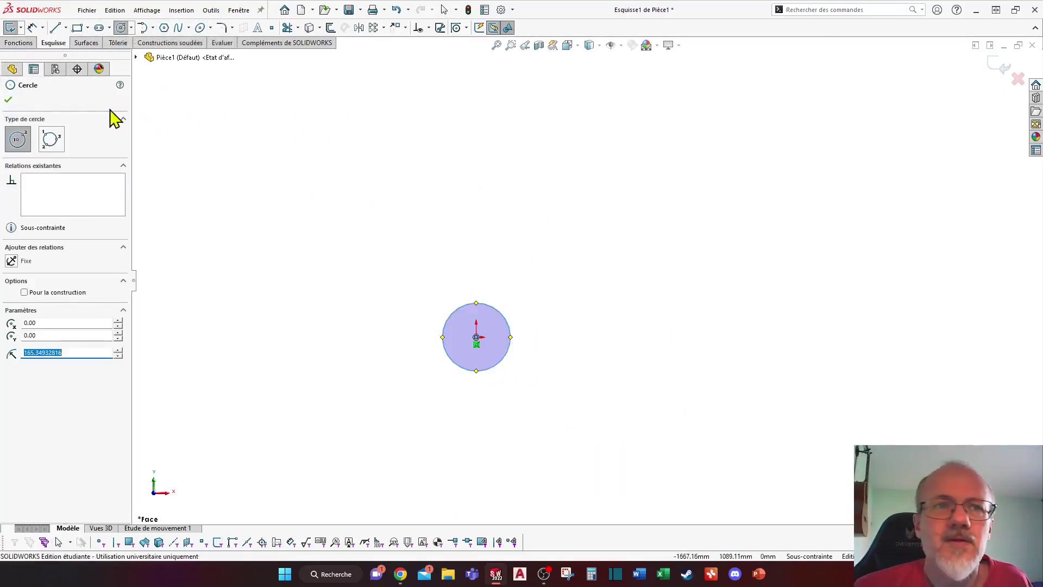
left_click(8, 101)
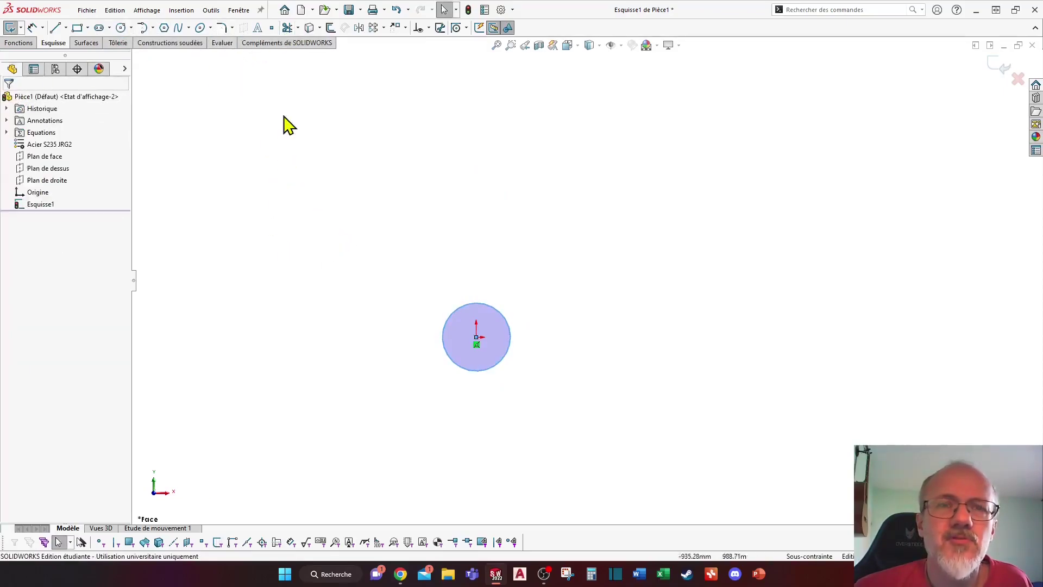
Set up a linear sketch pattern of the circle along the X axis with 7 instances spaced 500 mm apart.
left_click(375, 29)
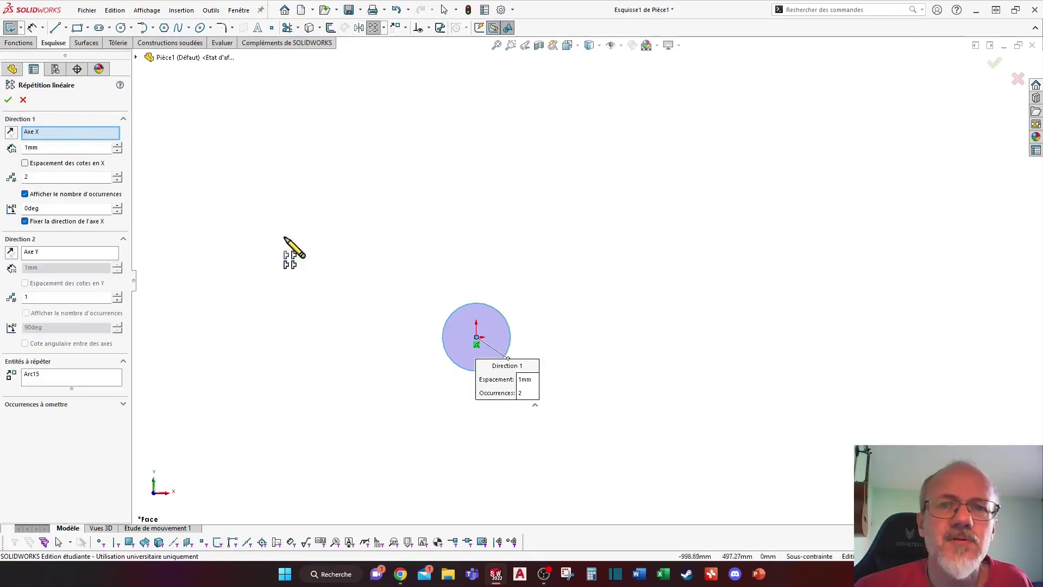
double_click(29, 151)
type("200")
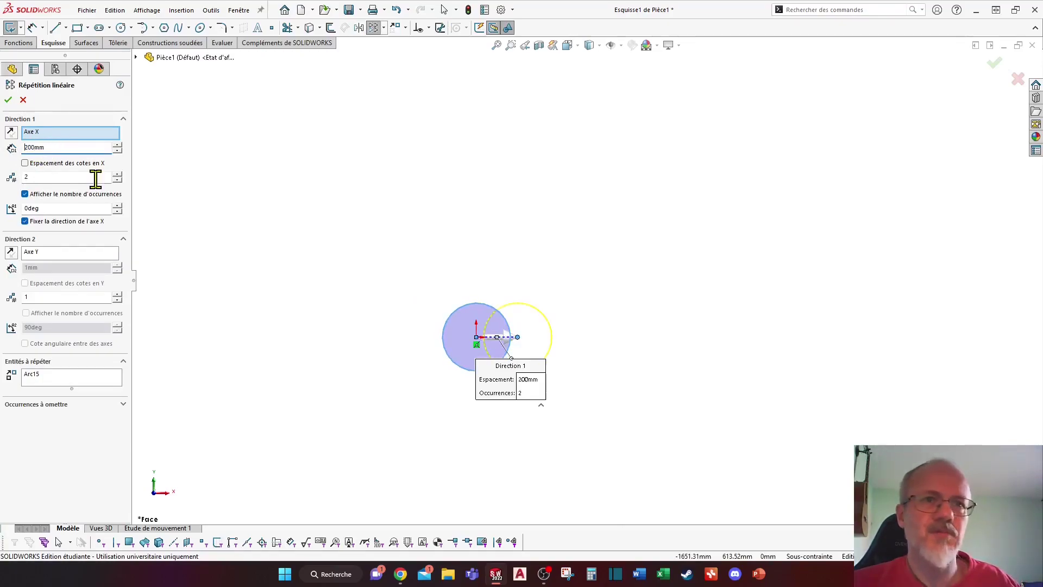
left_click(118, 174)
left_click(117, 174)
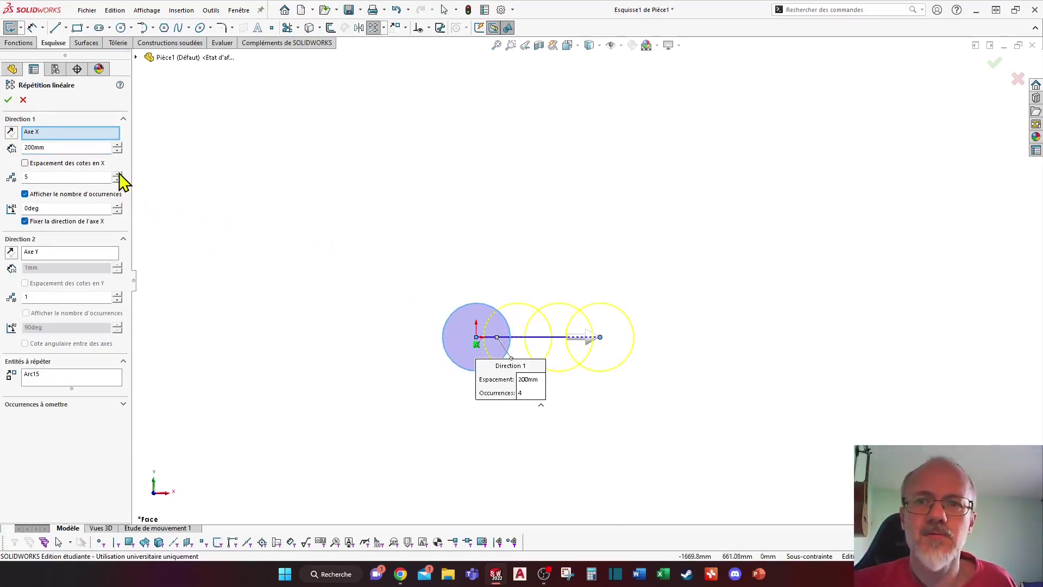
left_click(118, 174)
left_click(117, 174)
left_click(117, 174)
double_click(47, 145)
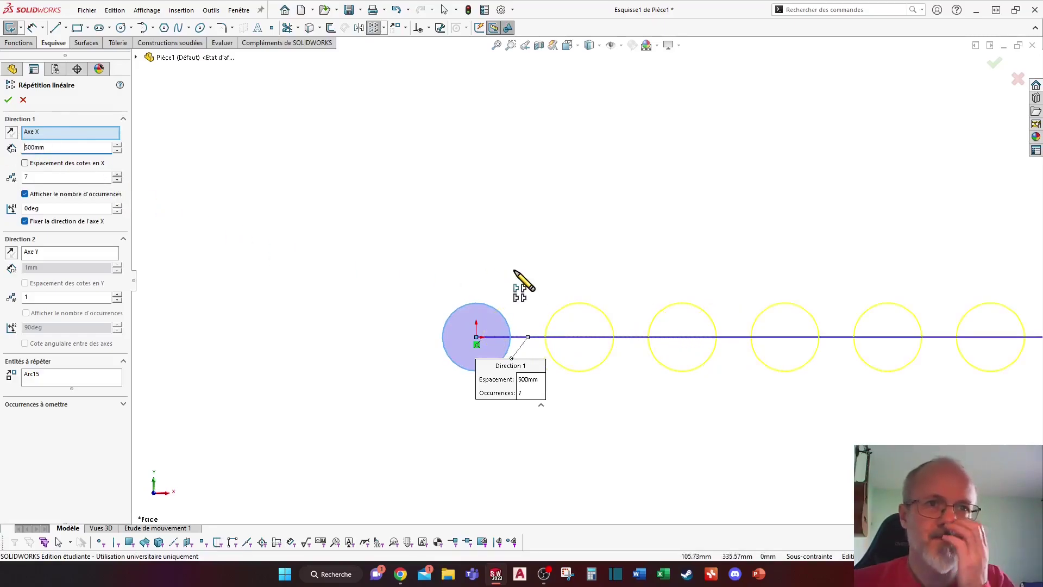
scroll(614, 250, "up", 4)
scroll(666, 231, "down", 2)
Add a second pattern direction along the Y axis with 3 instances spaced 500 mm apart, and accept the pattern.
left_click(68, 252)
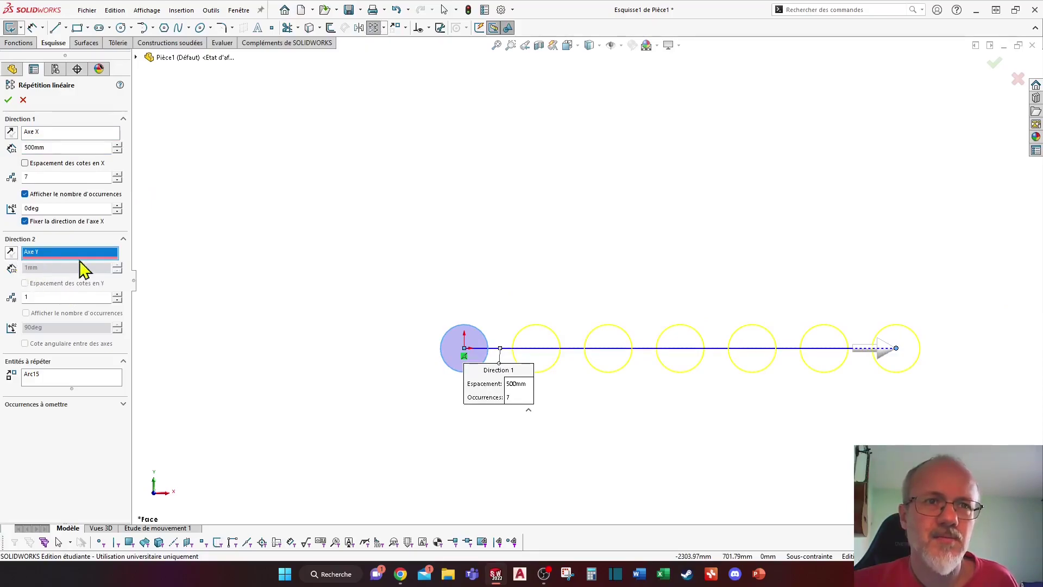
left_click(14, 254)
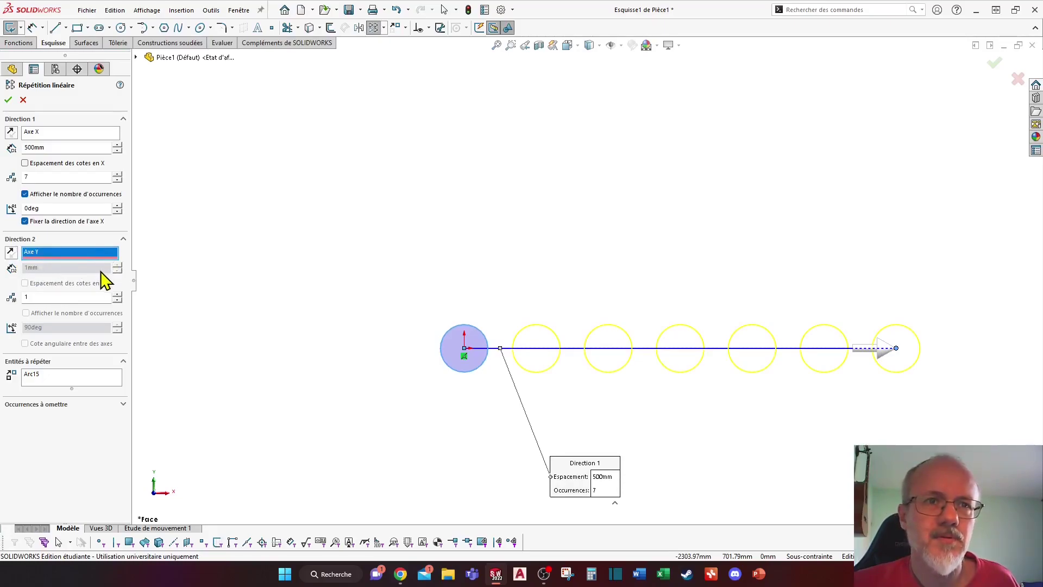
left_click(118, 294)
left_click(117, 294)
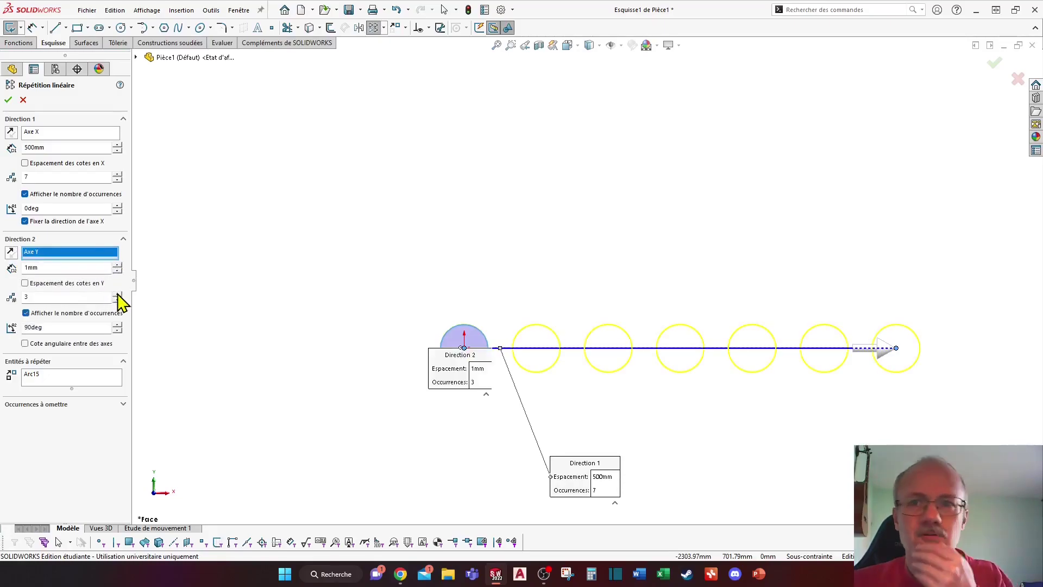
type("500")
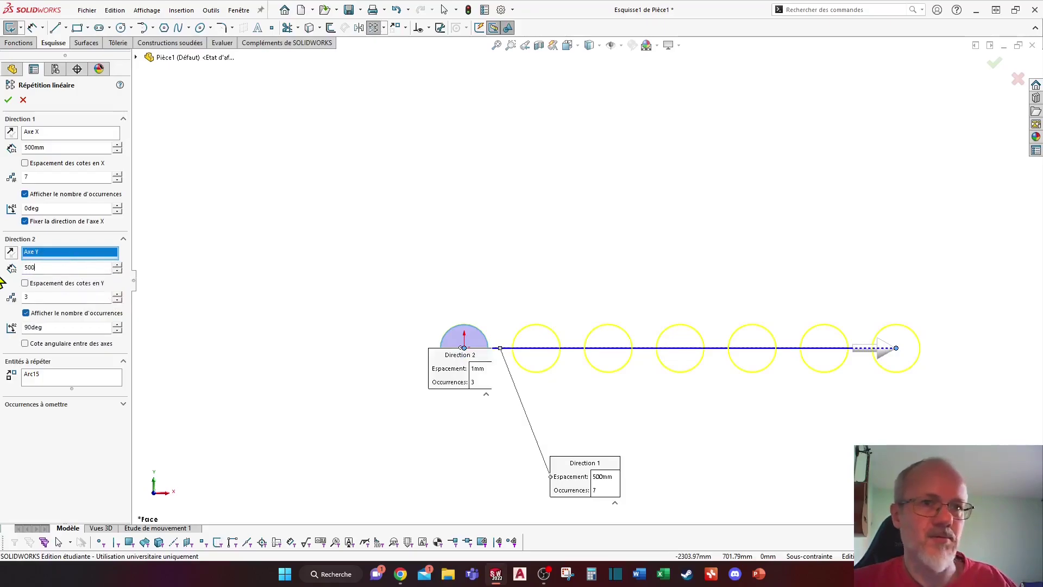
key("Return")
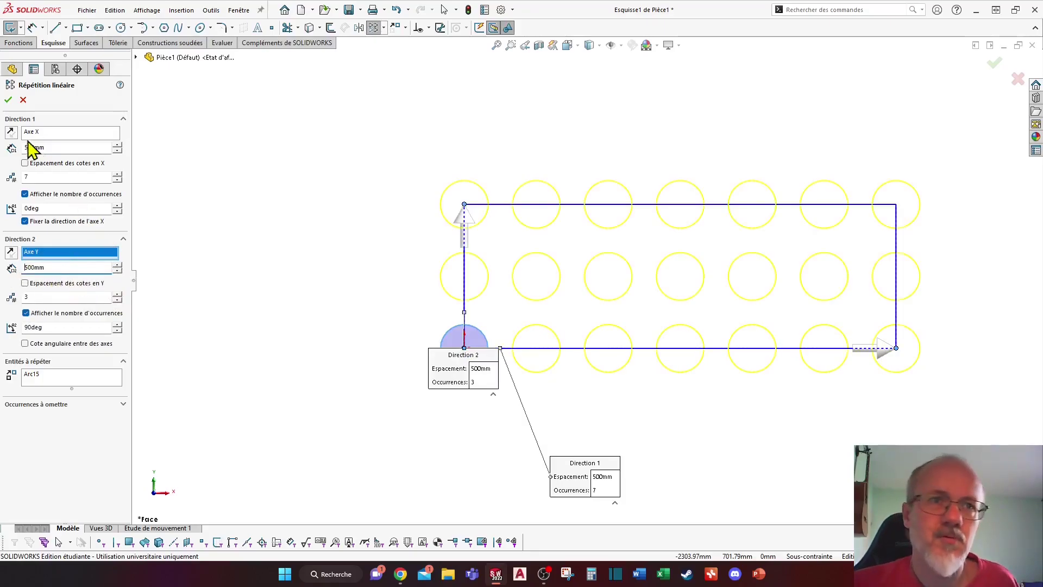
left_click(8, 99)
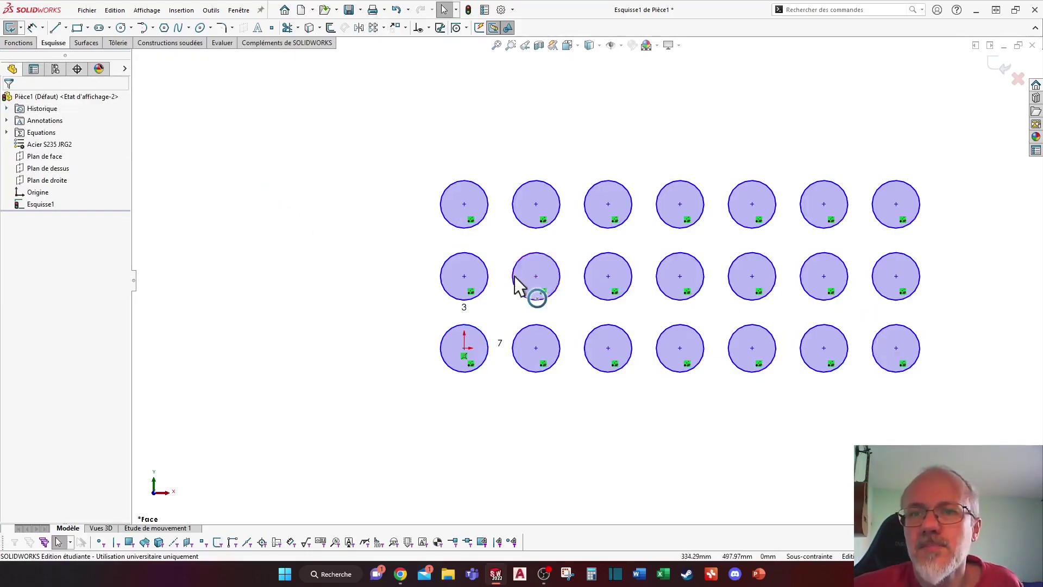
Try to move the middle row's first circle by its centre point, and undo the move.
scroll(549, 332, "down", 2)
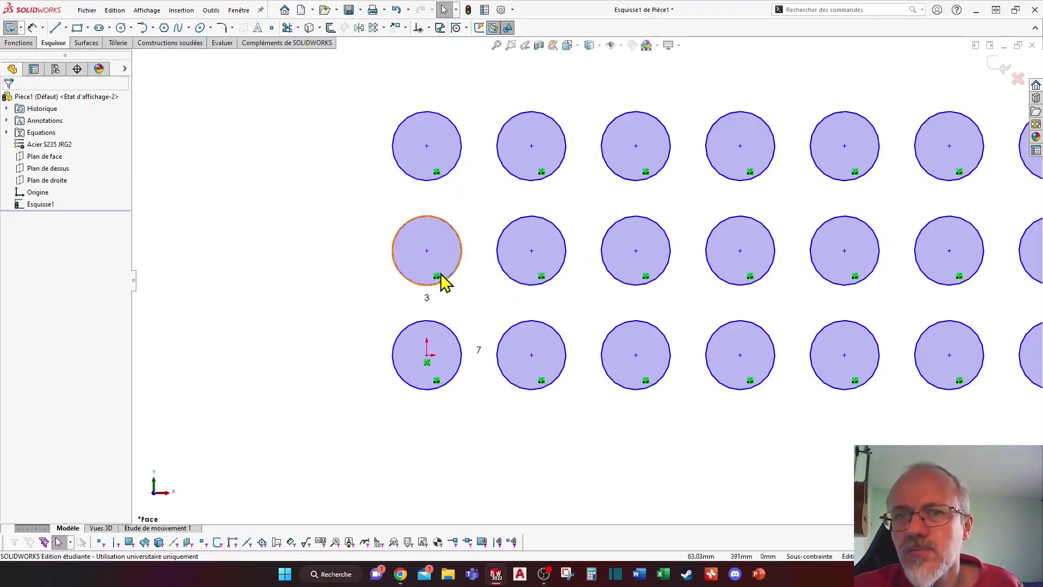
mouse_move(427, 251)
left_mouse_down()
mouse_move(442, 233)
mouse_move(549, 261)
mouse_move(391, 217)
mouse_move(349, 247)
mouse_move(409, 245)
left_mouse_up()
scroll(439, 258, "up", 2)
key("ctrl+z")
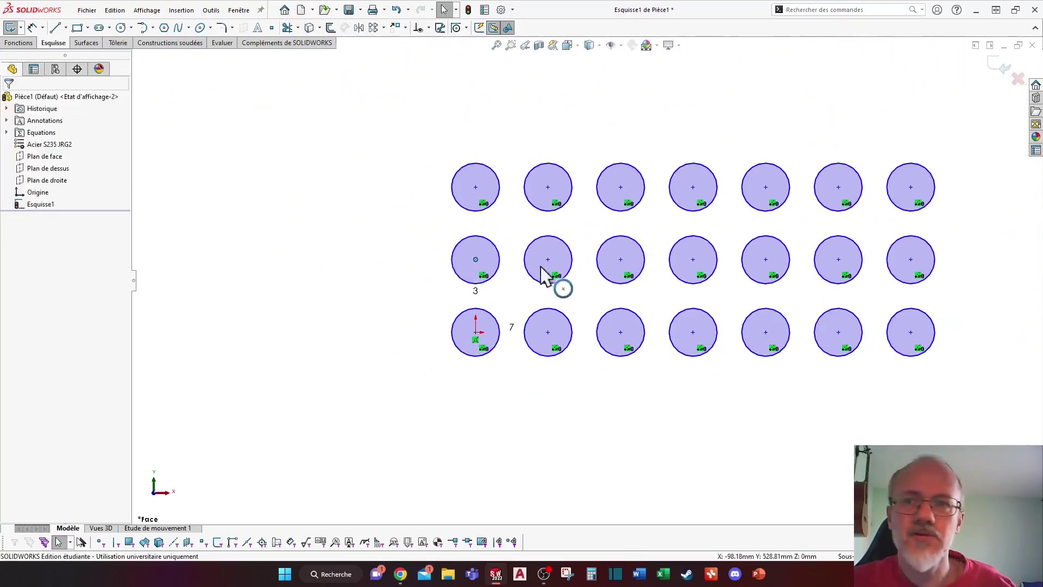
Inspect the centre coordinates and relations of the patterned circles in the first column, in the top and middle rows.
scroll(592, 288, "up", 2)
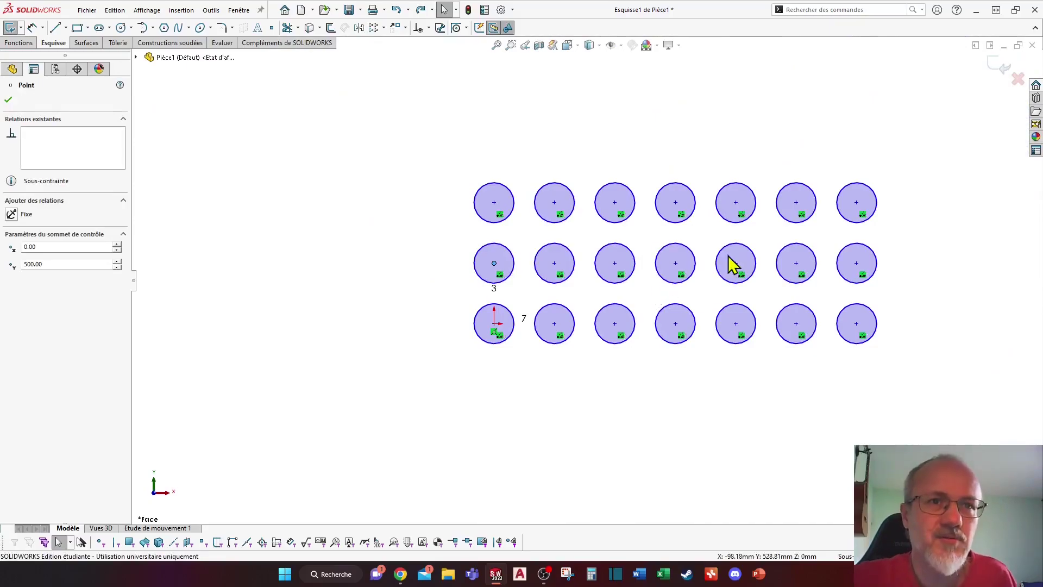
left_click(364, 152)
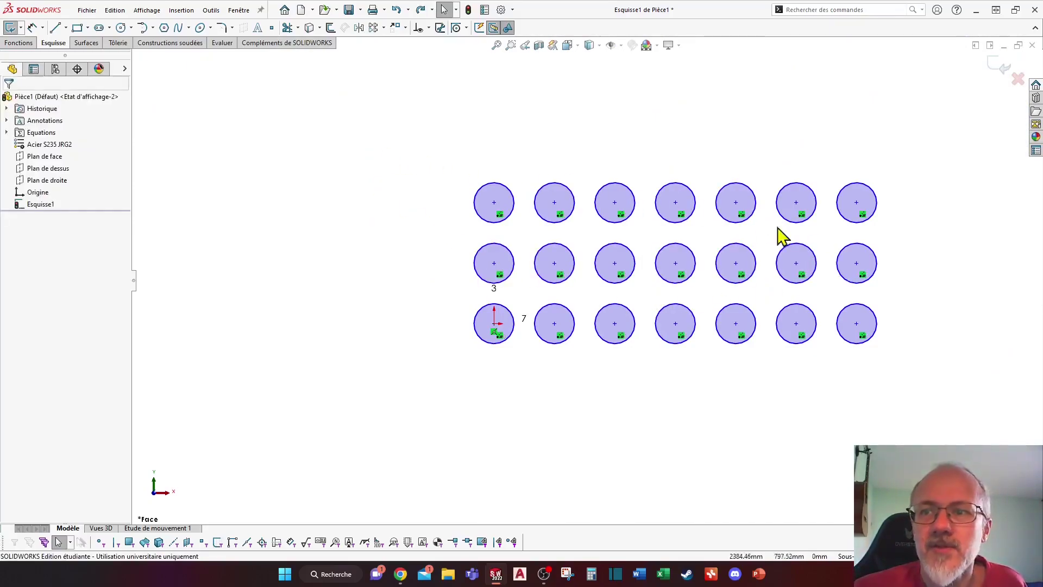
scroll(771, 228, "down", 1)
left_click(374, 29)
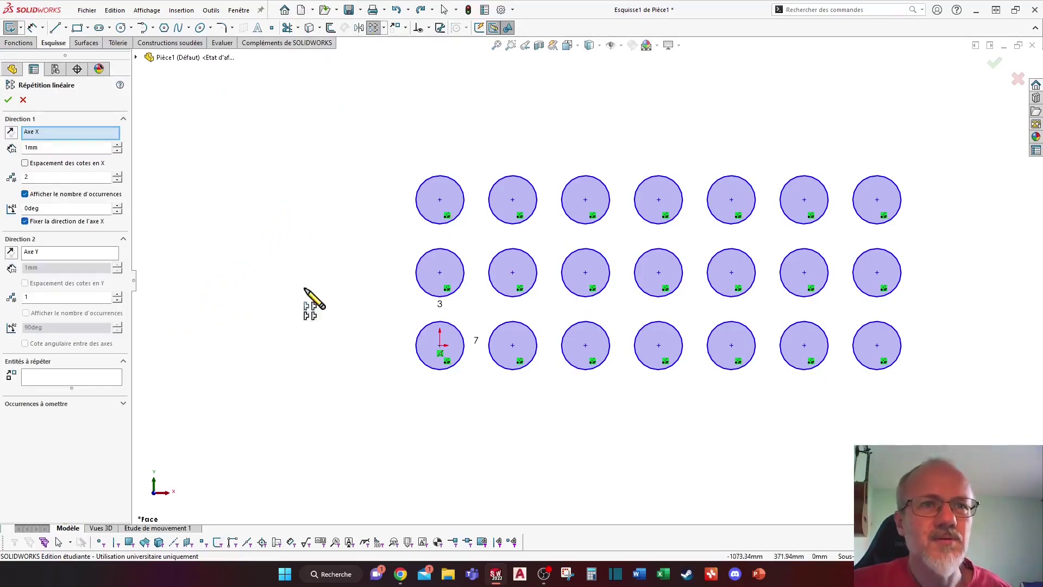
key("Escape")
left_click(461, 194)
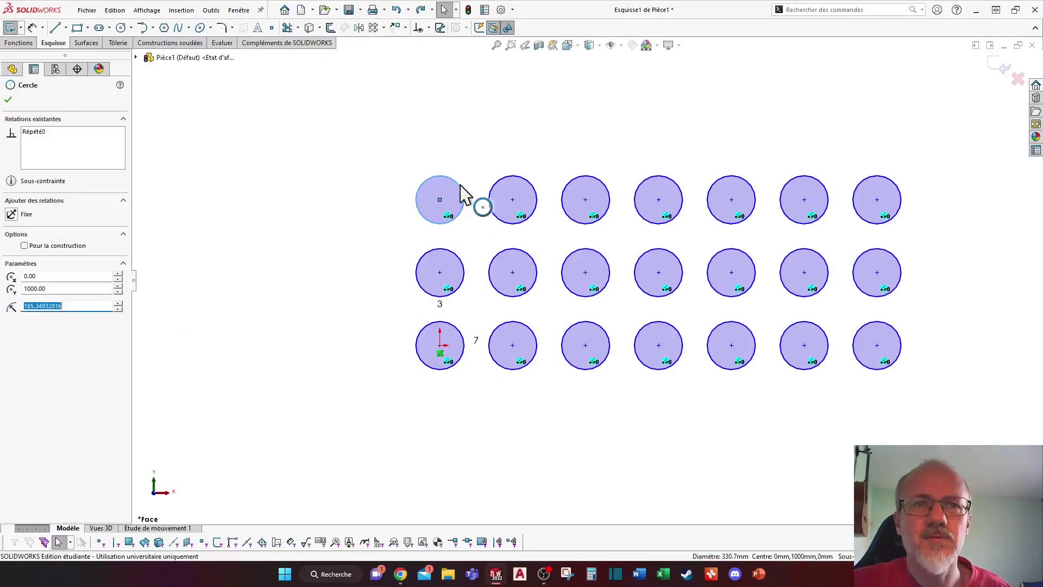
key("Escape")
left_click(463, 266)
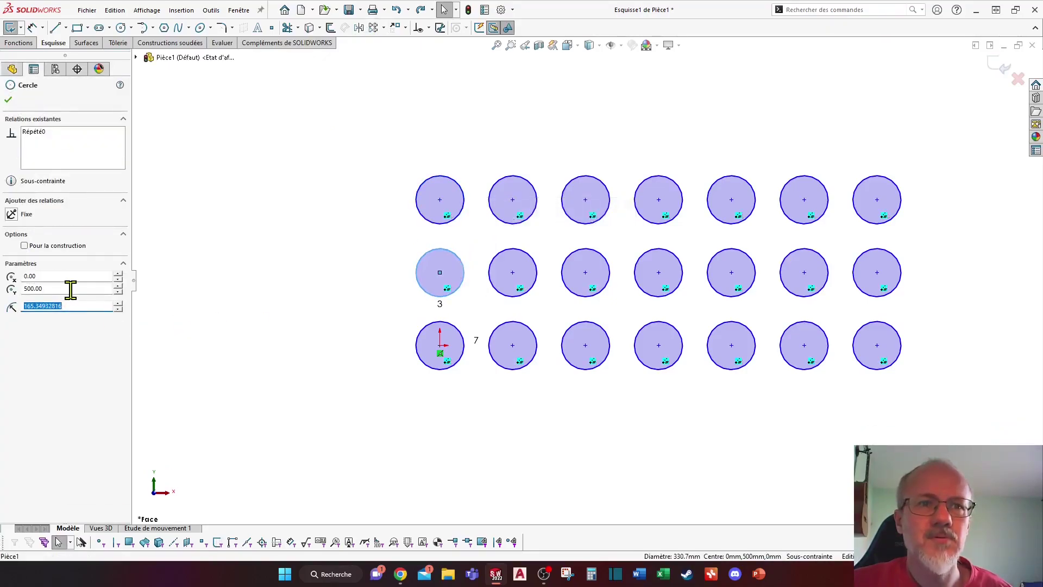
key("Escape")
key("z")
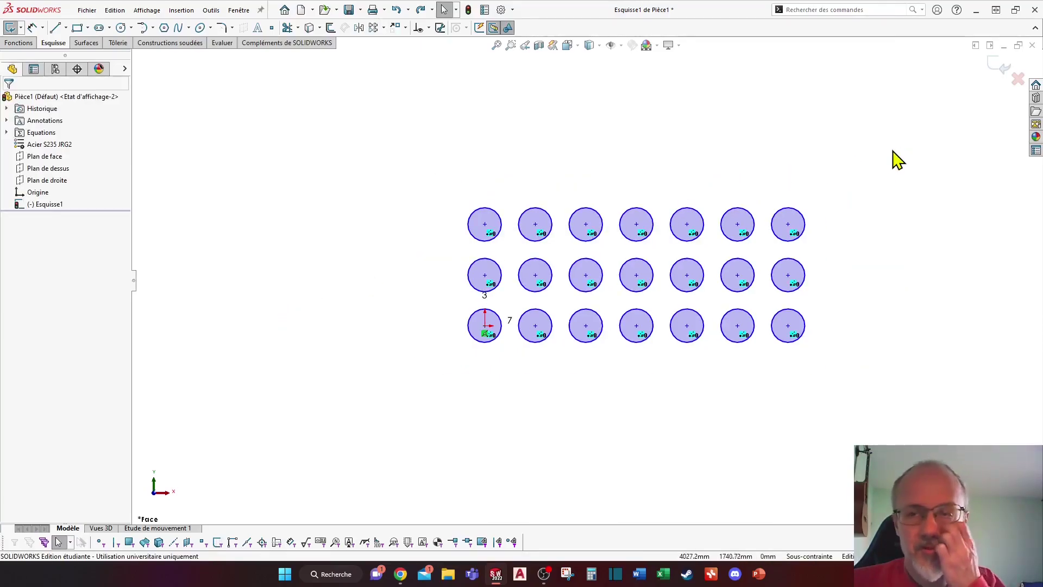
left_click(407, 28)
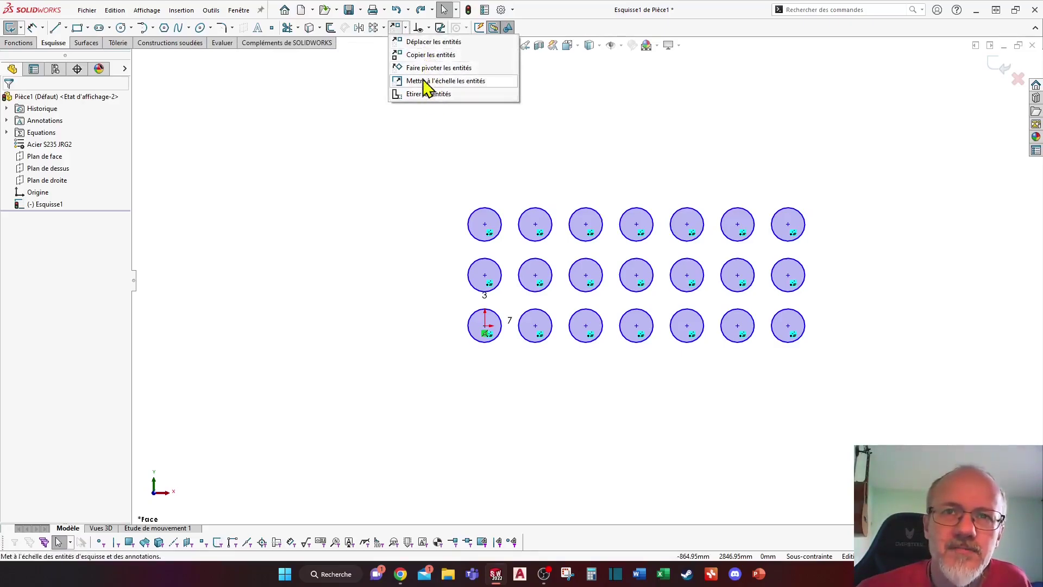
left_click(428, 28)
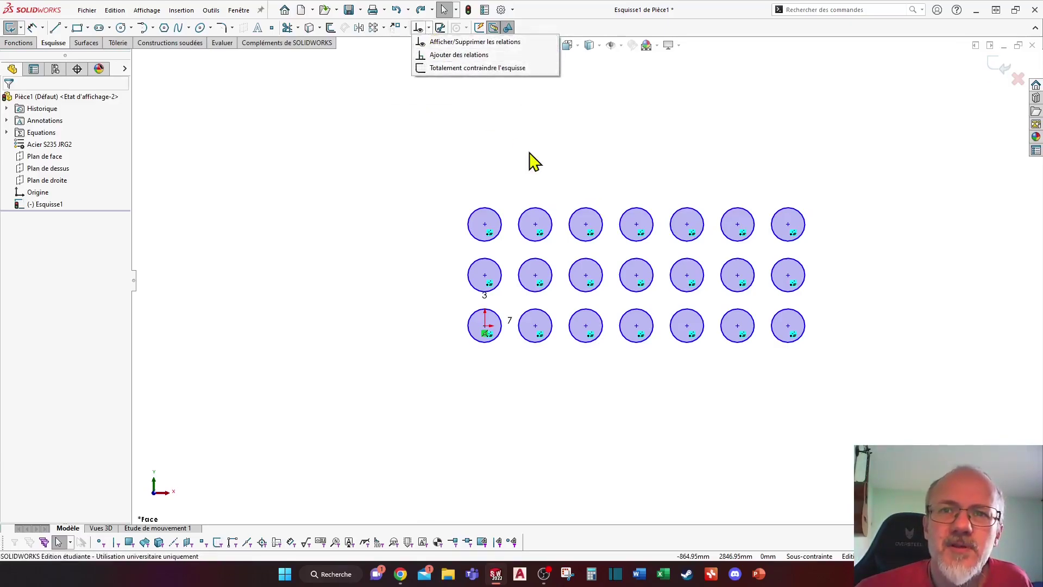
Undo the circle pattern, the circle and the deletion of the earlier geometry to restore the mirrored sketch.
scroll(520, 152, "down", 2)
key("ctrl+z")
key("ctrl+z")
key("ctrl+z")
key("ctrl+z")
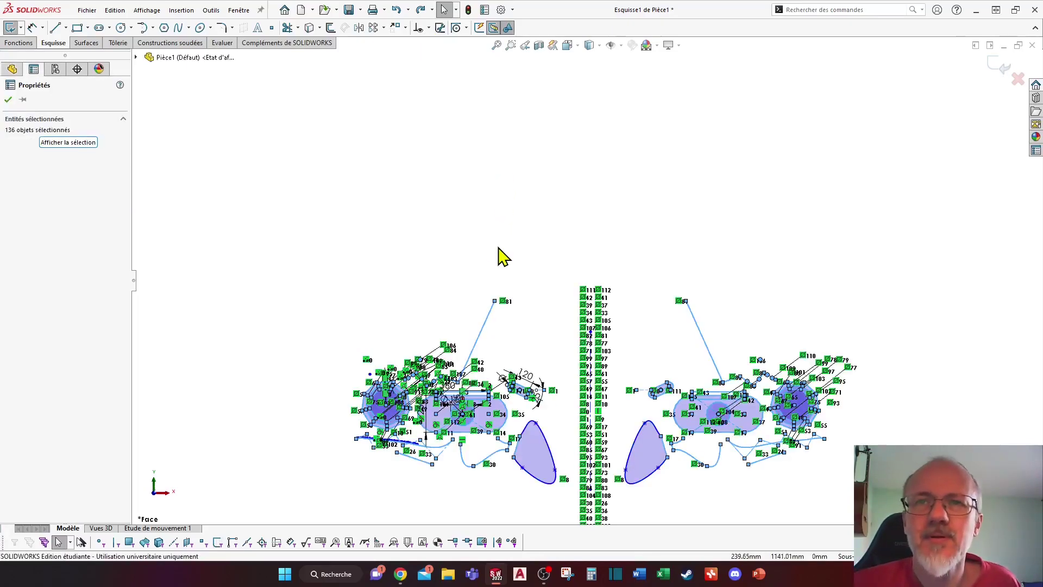
left_click(554, 201)
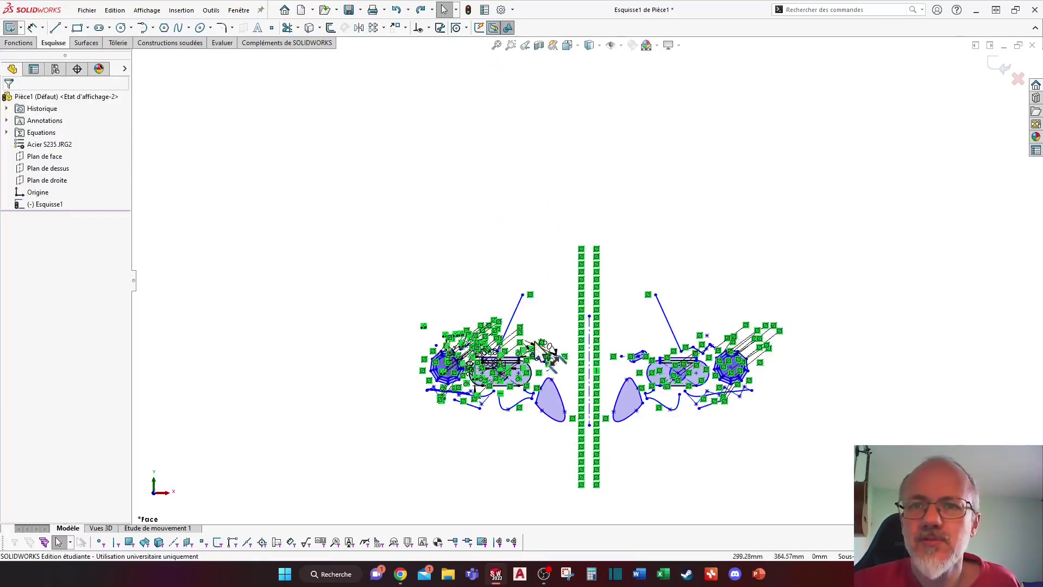
scroll(450, 503, "down", 2)
scroll(497, 391, "down", 2)
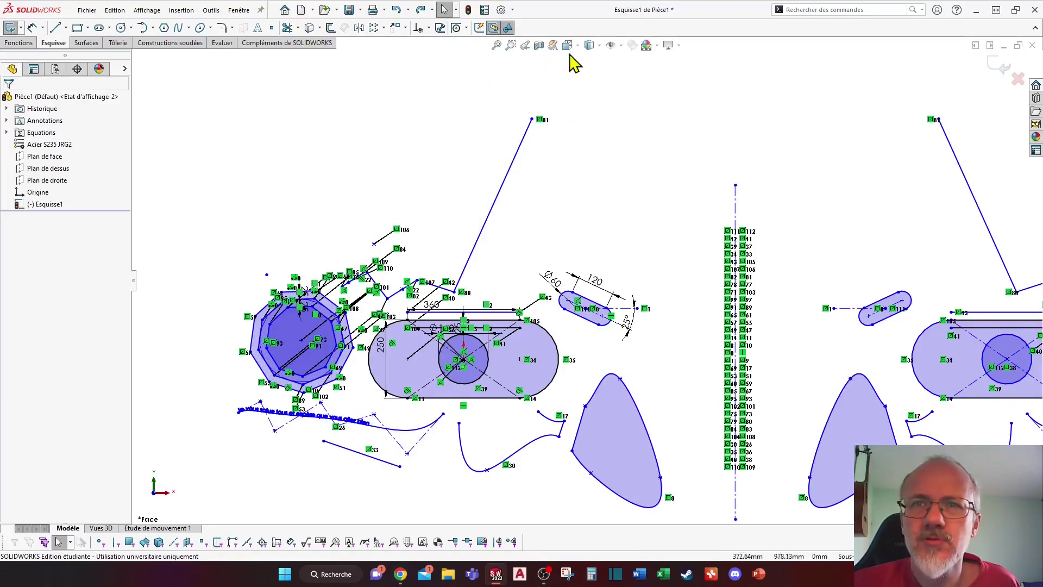
Examine the list of all relations in the sketch through to its last entries, and close it.
left_click(419, 29)
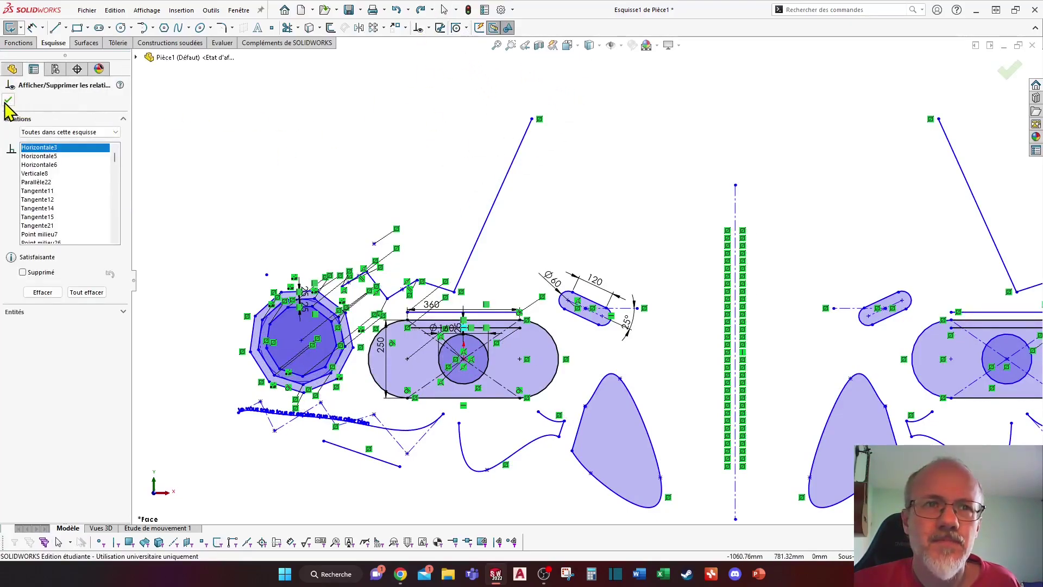
left_click(8, 100)
left_click(428, 28)
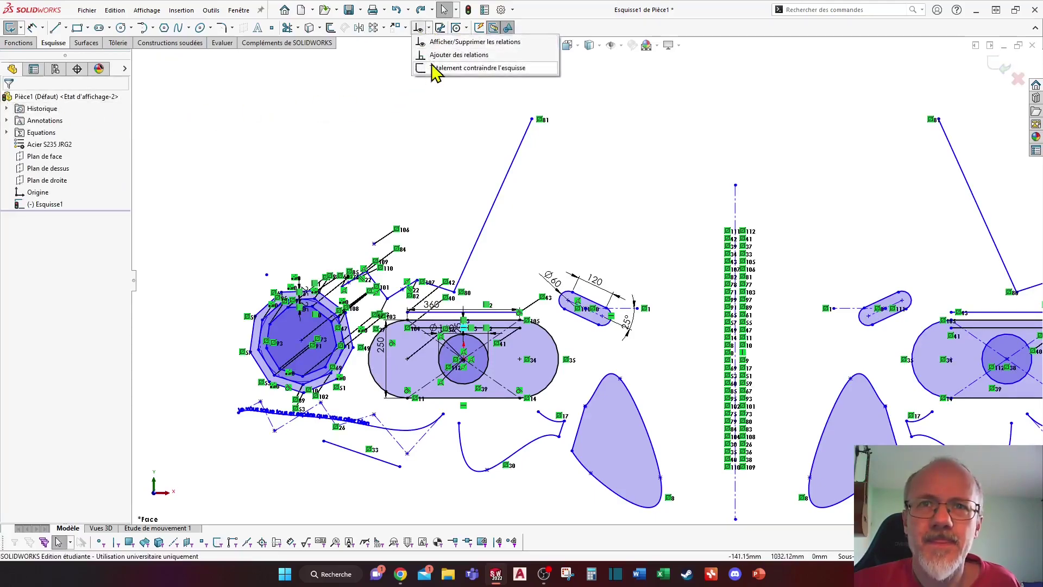
left_click(442, 43)
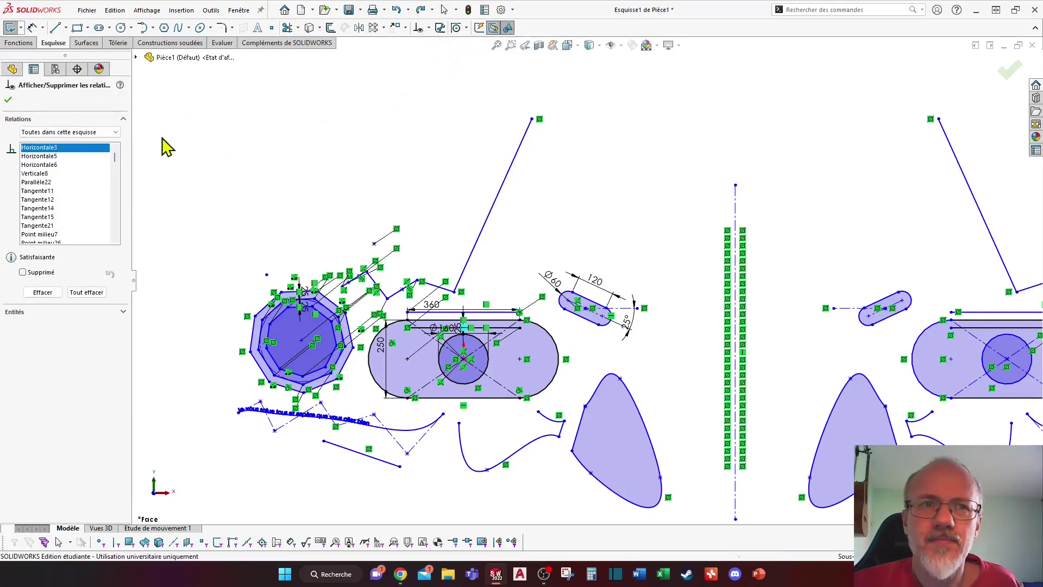
left_click(8, 99)
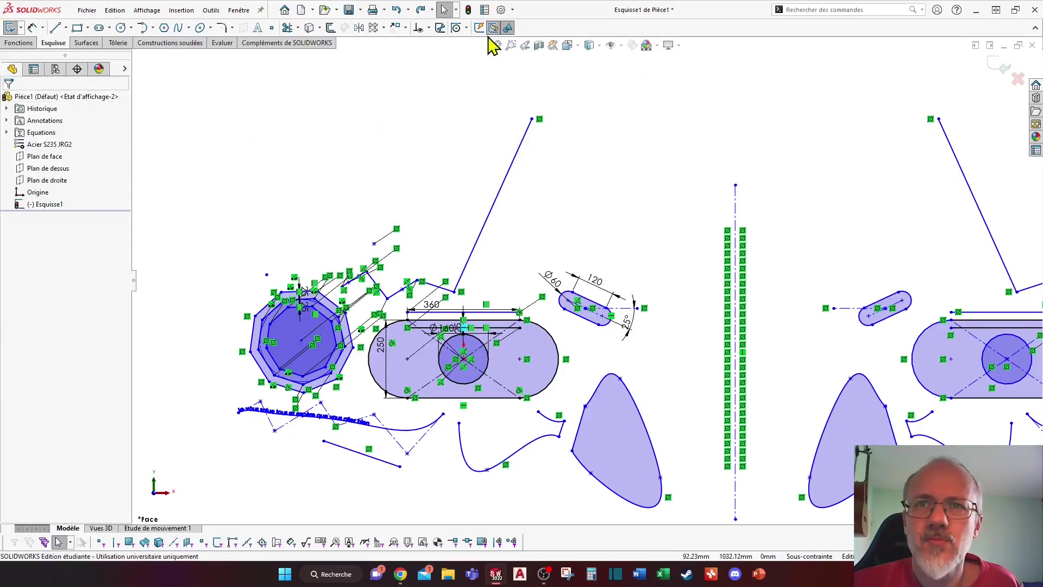
left_click(429, 28)
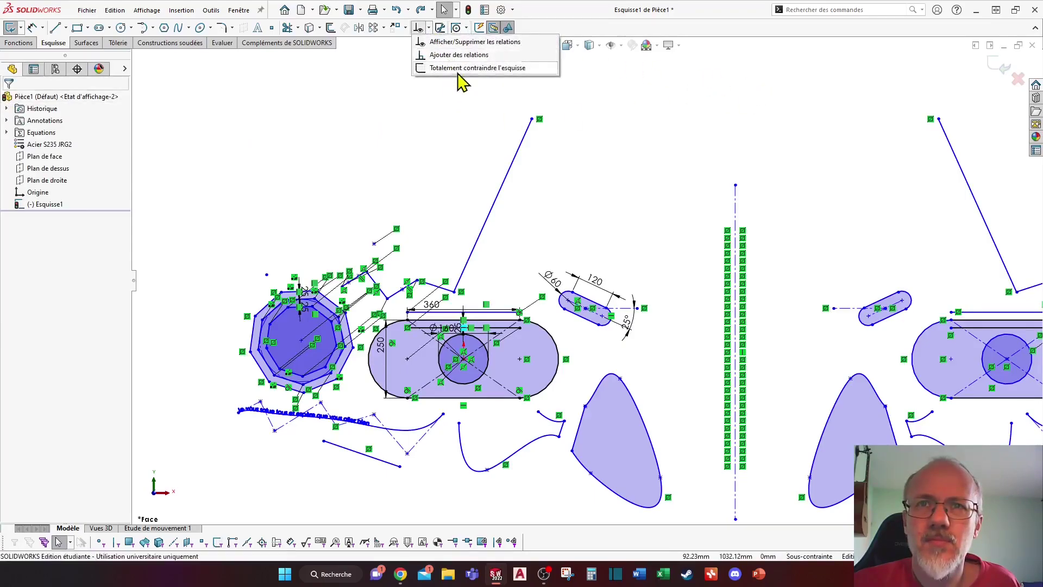
left_click(442, 43)
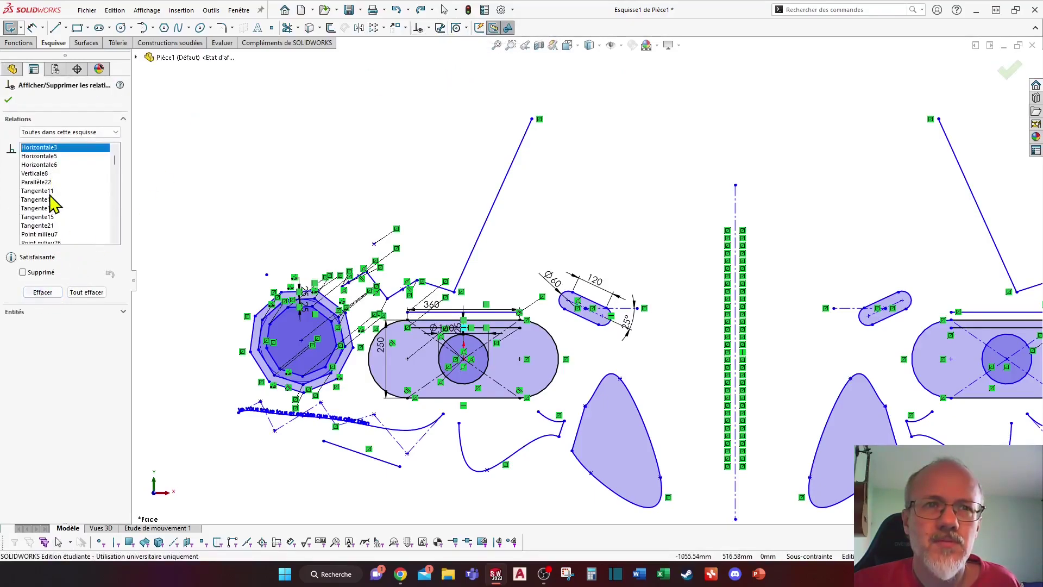
scroll(52, 203, "down", 8)
left_click(37, 292)
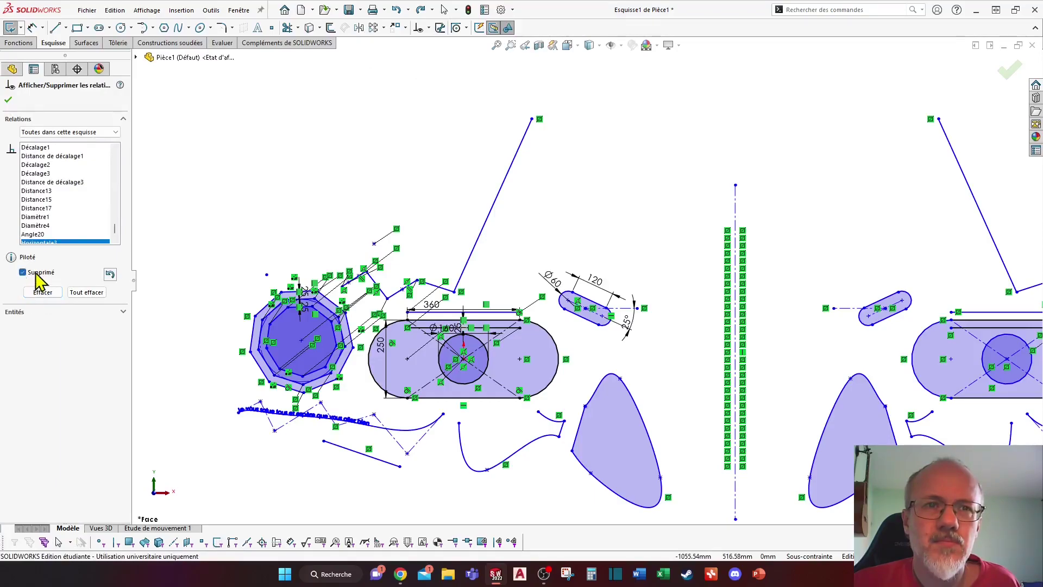
left_click(8, 100)
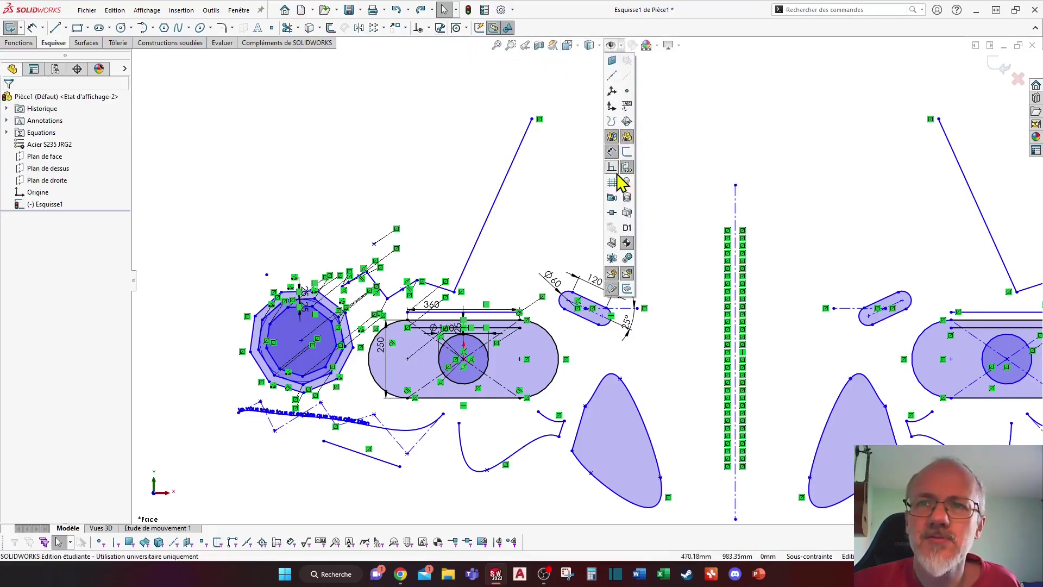
Hide the sketch relation symbols and show them again.
left_click(612, 168)
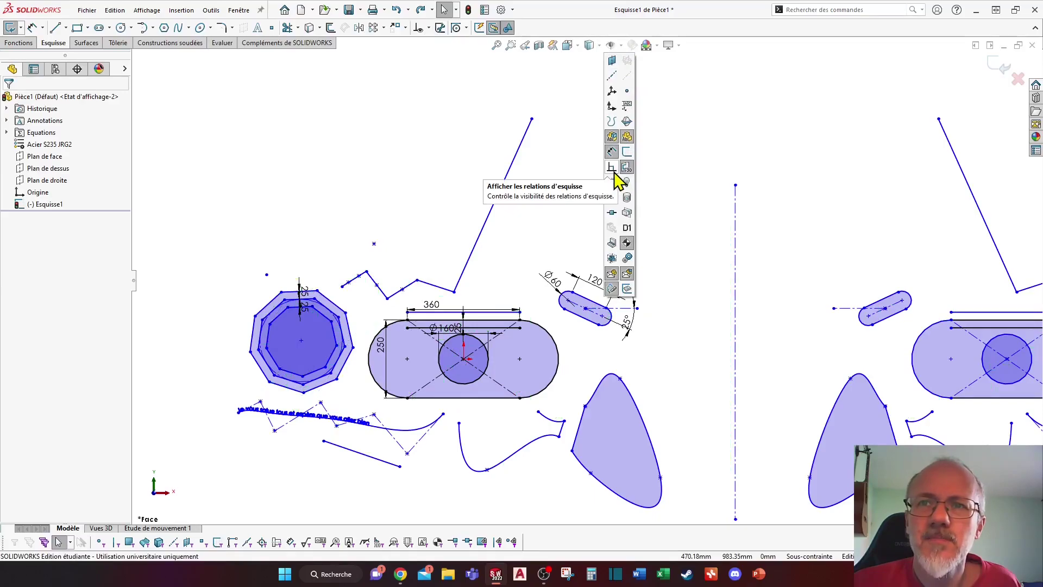
left_click(612, 168)
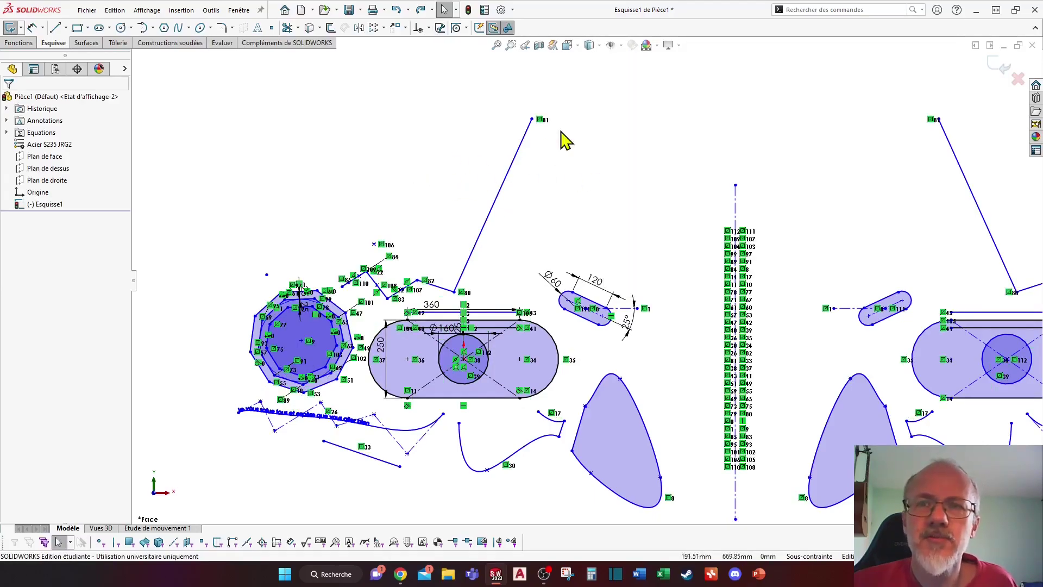
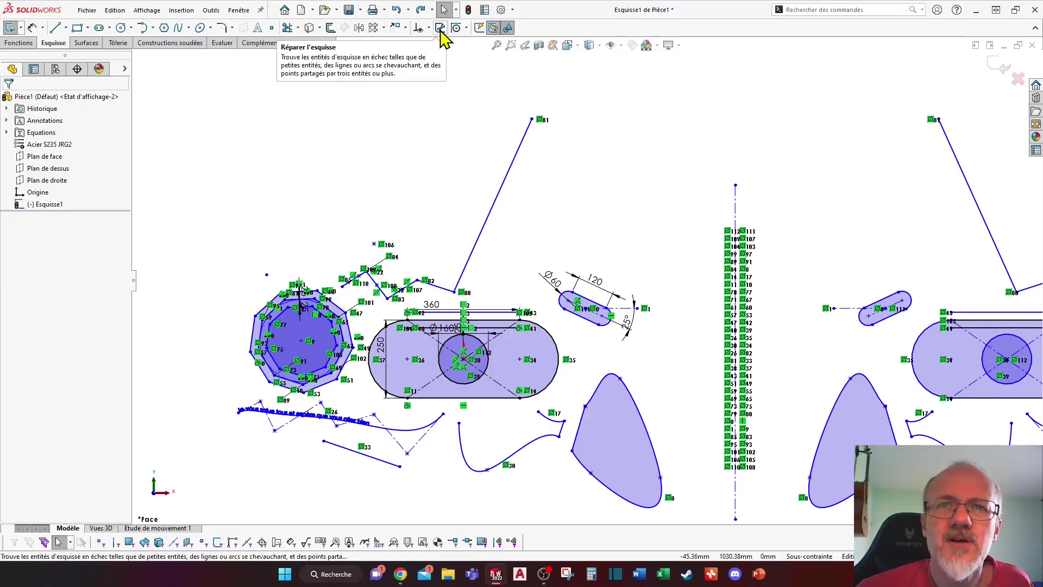
left_click(468, 31)
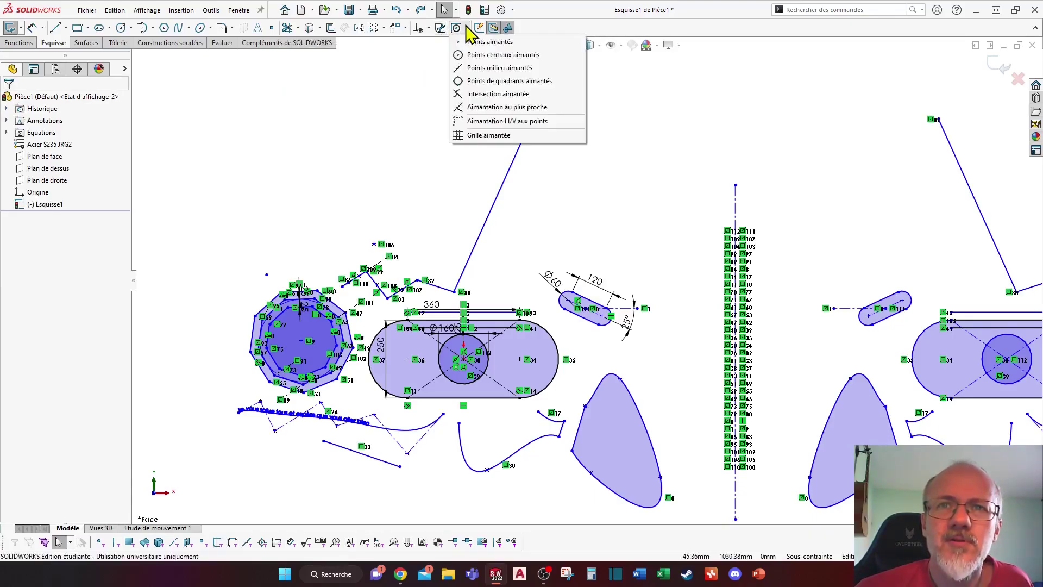
left_click(409, 91)
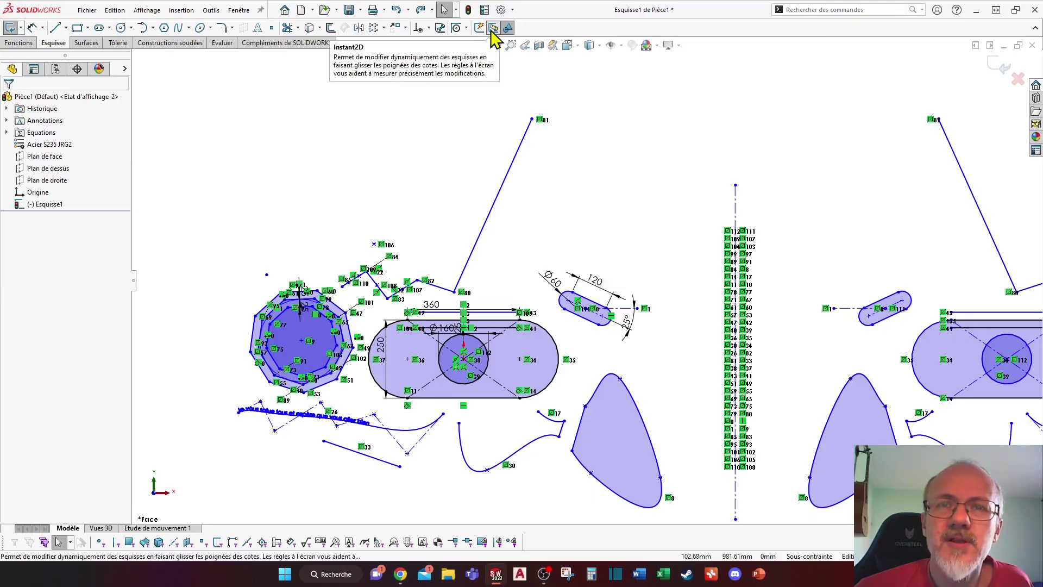
Stretch the height dimension of the large slot around the origin to 270 mm with Instant2D, and deselect it.
scroll(429, 288, "down", 3)
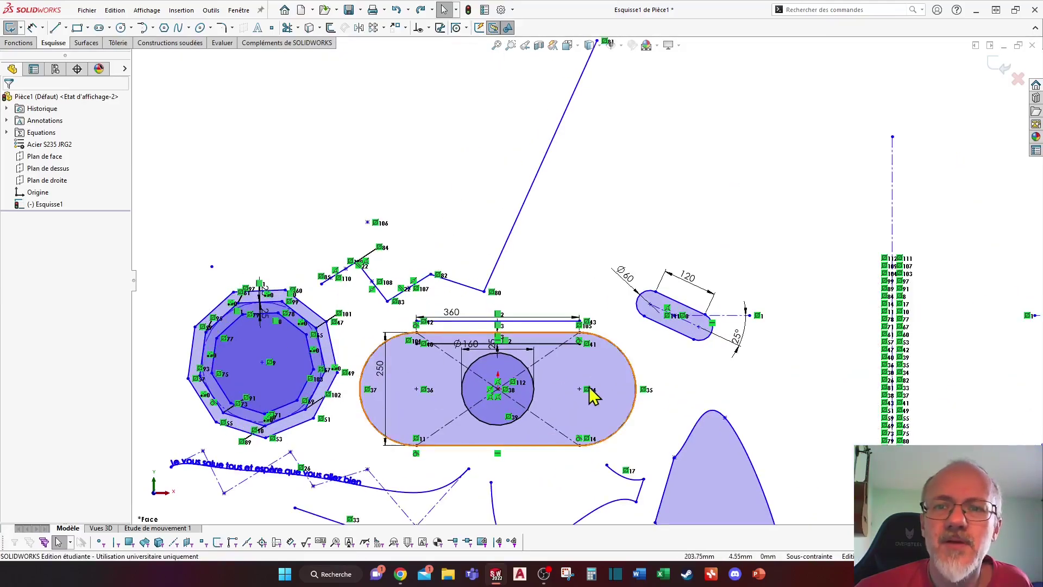
scroll(594, 397, "down", 2)
scroll(559, 350, "up", 5)
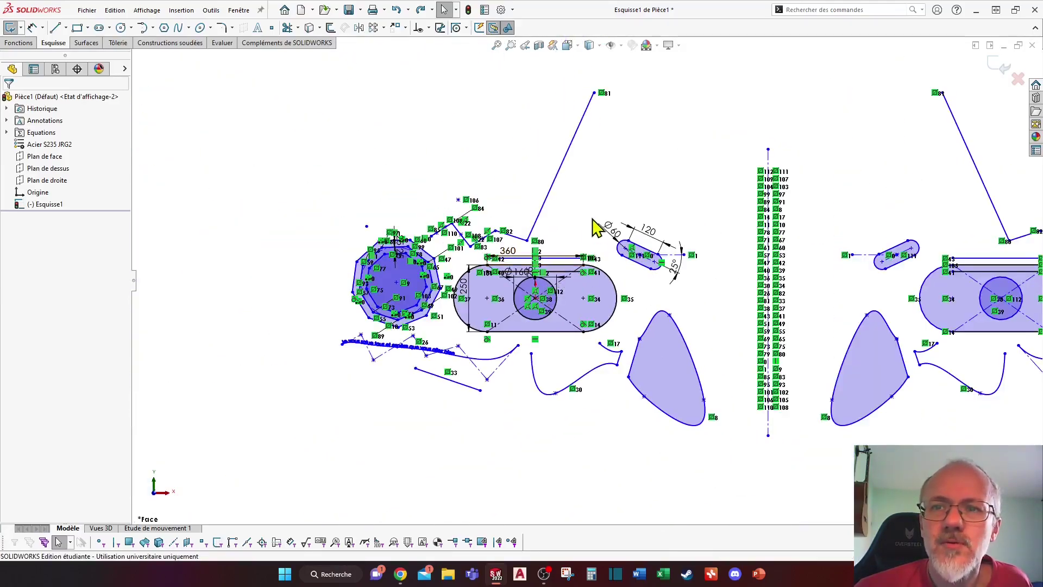
scroll(522, 274, "down", 5)
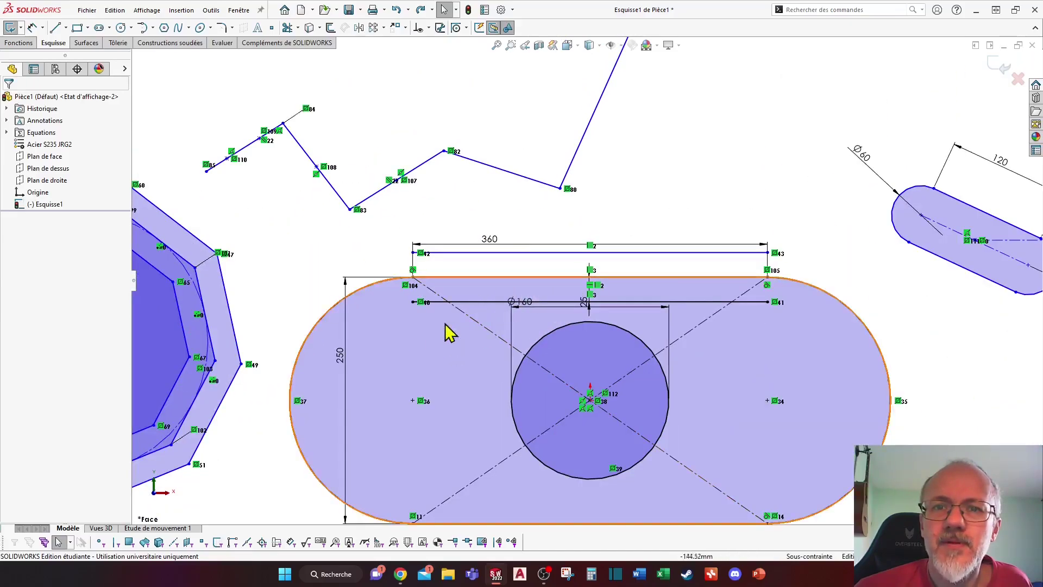
left_click(347, 286)
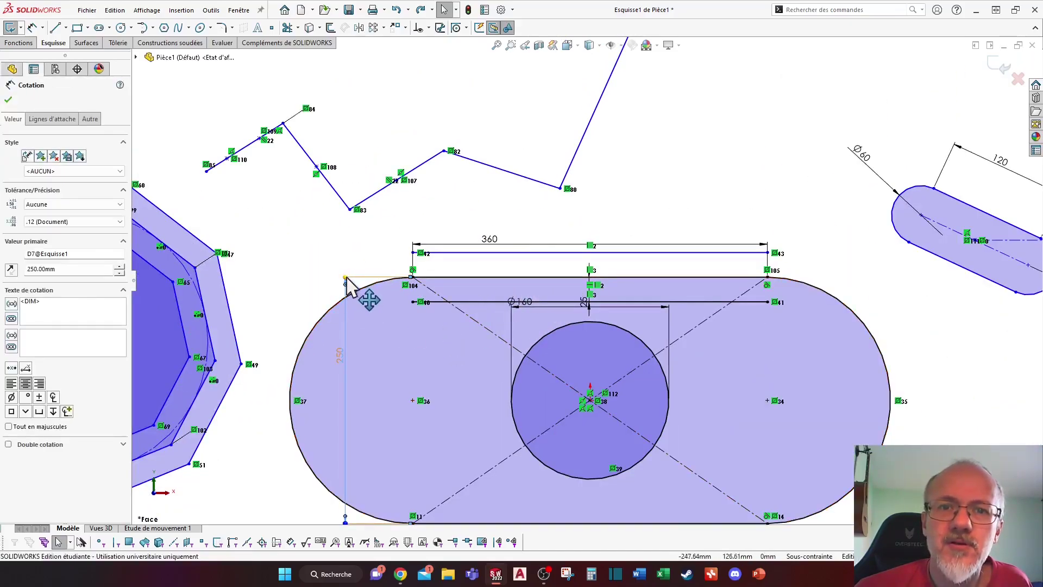
key("z")
mouse_move(421, 279)
left_mouse_down()
mouse_move(420, 270)
mouse_move(419, 286)
mouse_move(395, 284)
mouse_move(408, 297)
mouse_move(408, 275)
mouse_move(412, 290)
mouse_move(382, 285)
mouse_move(399, 291)
mouse_move(411, 269)
left_mouse_up()
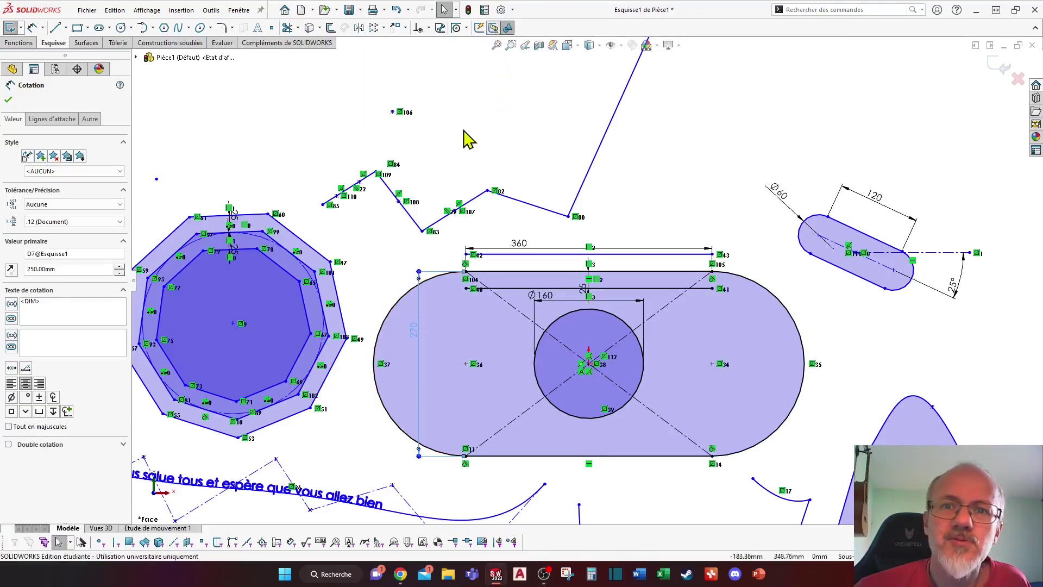
left_click(667, 159)
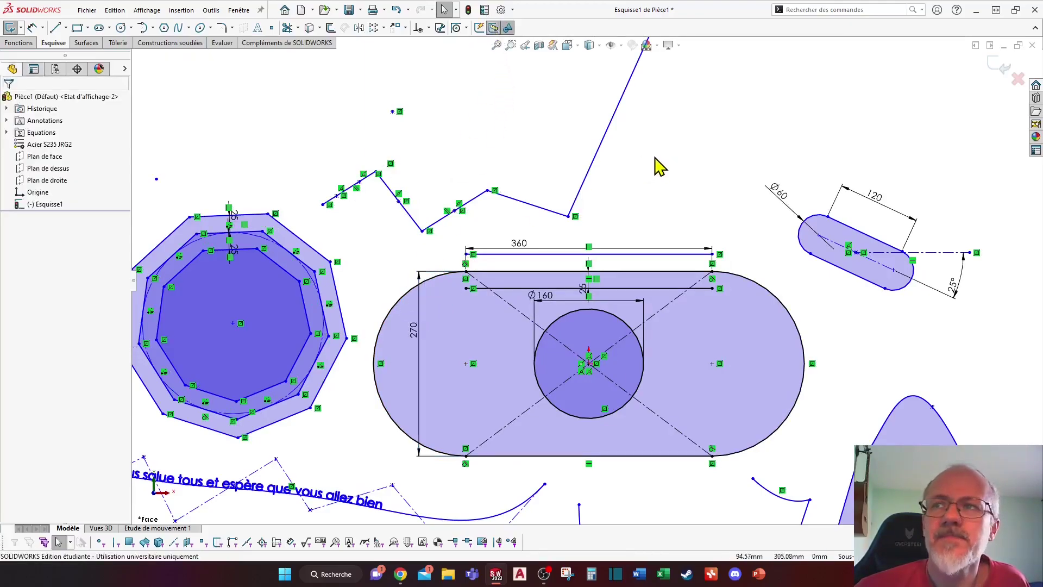